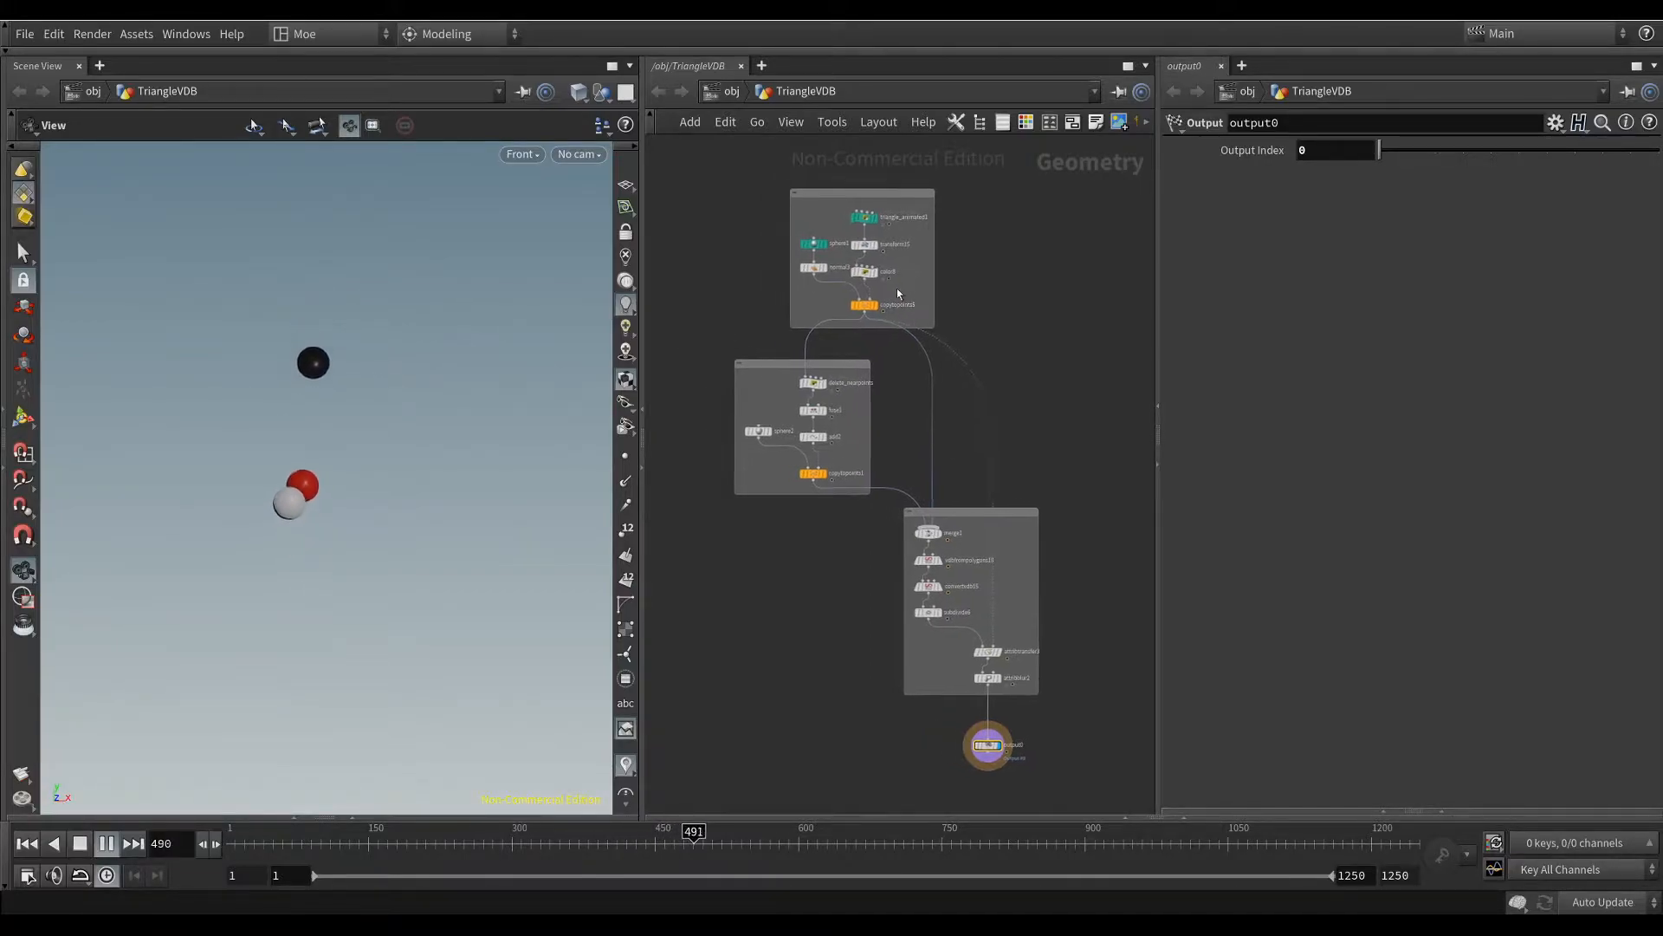
Step: Review the settings of the color8 wrangle and the transform15 node while the animation plays
left_click(892, 304)
left_click(865, 272)
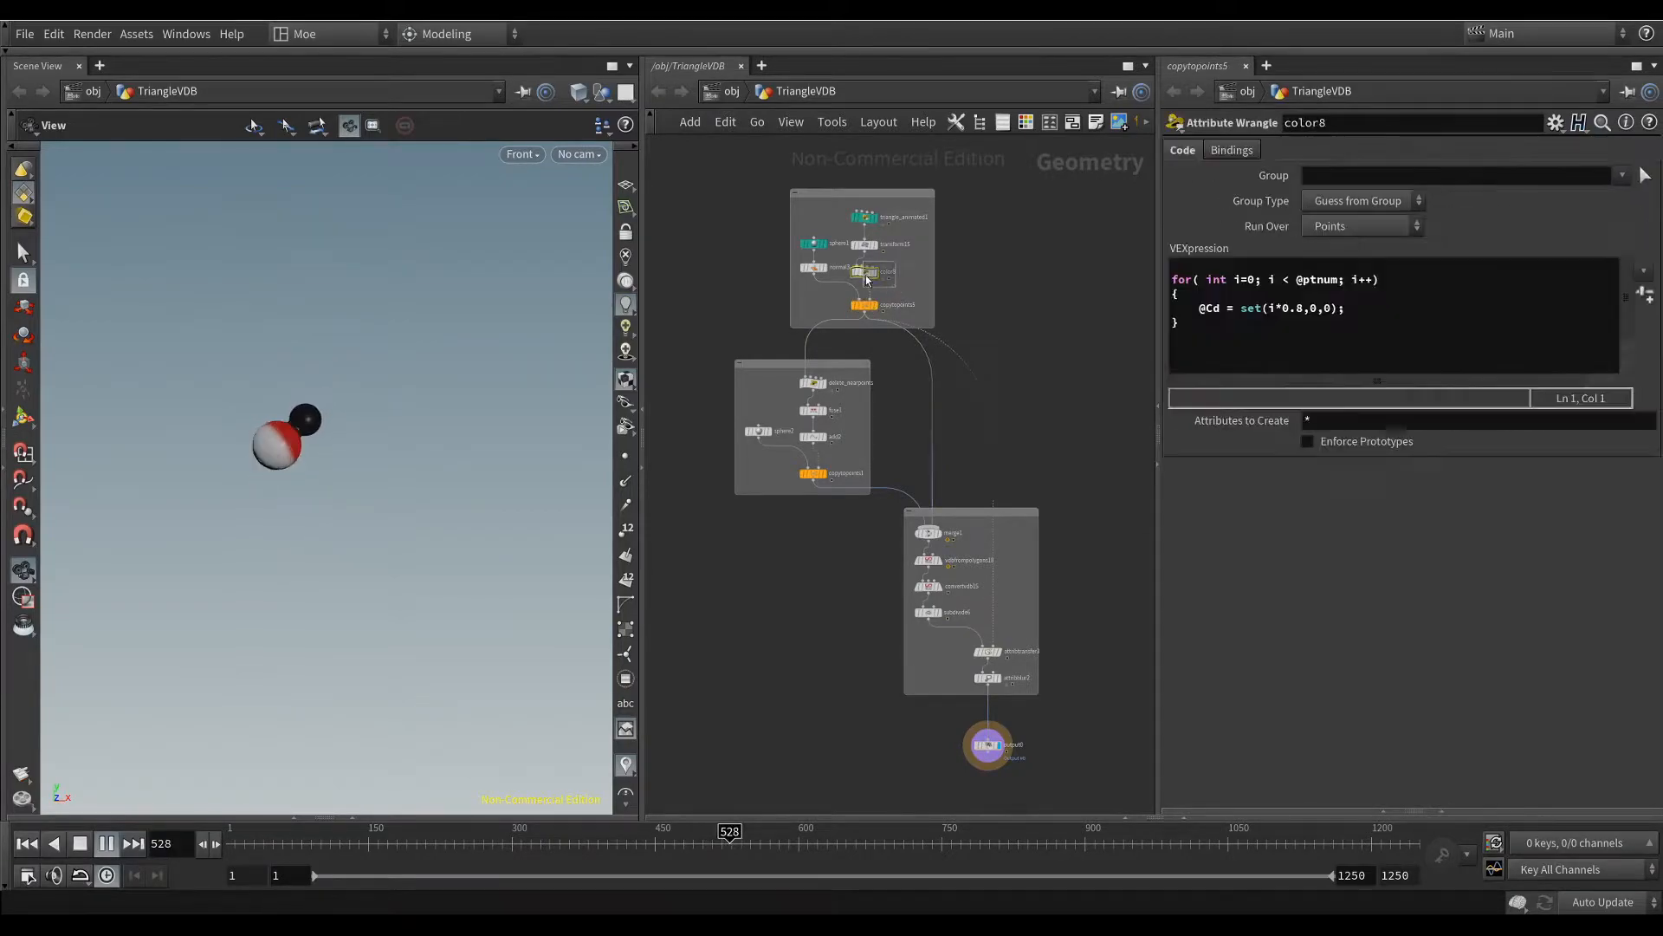
left_click(858, 245)
left_click(866, 272)
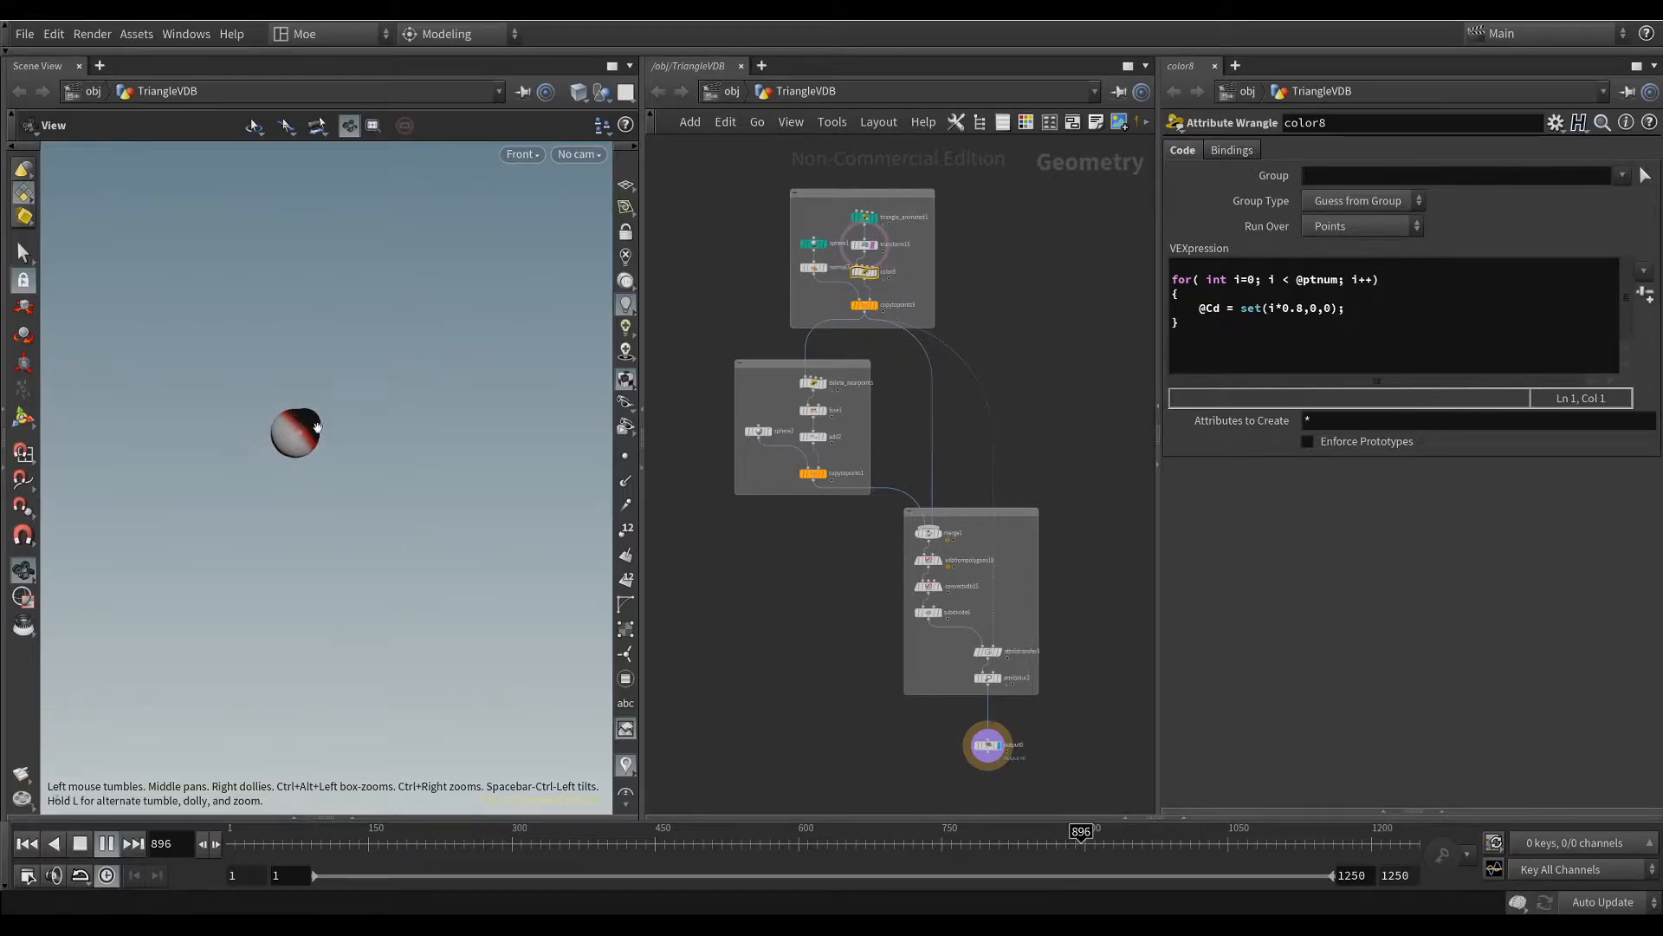
left_click(847, 249)
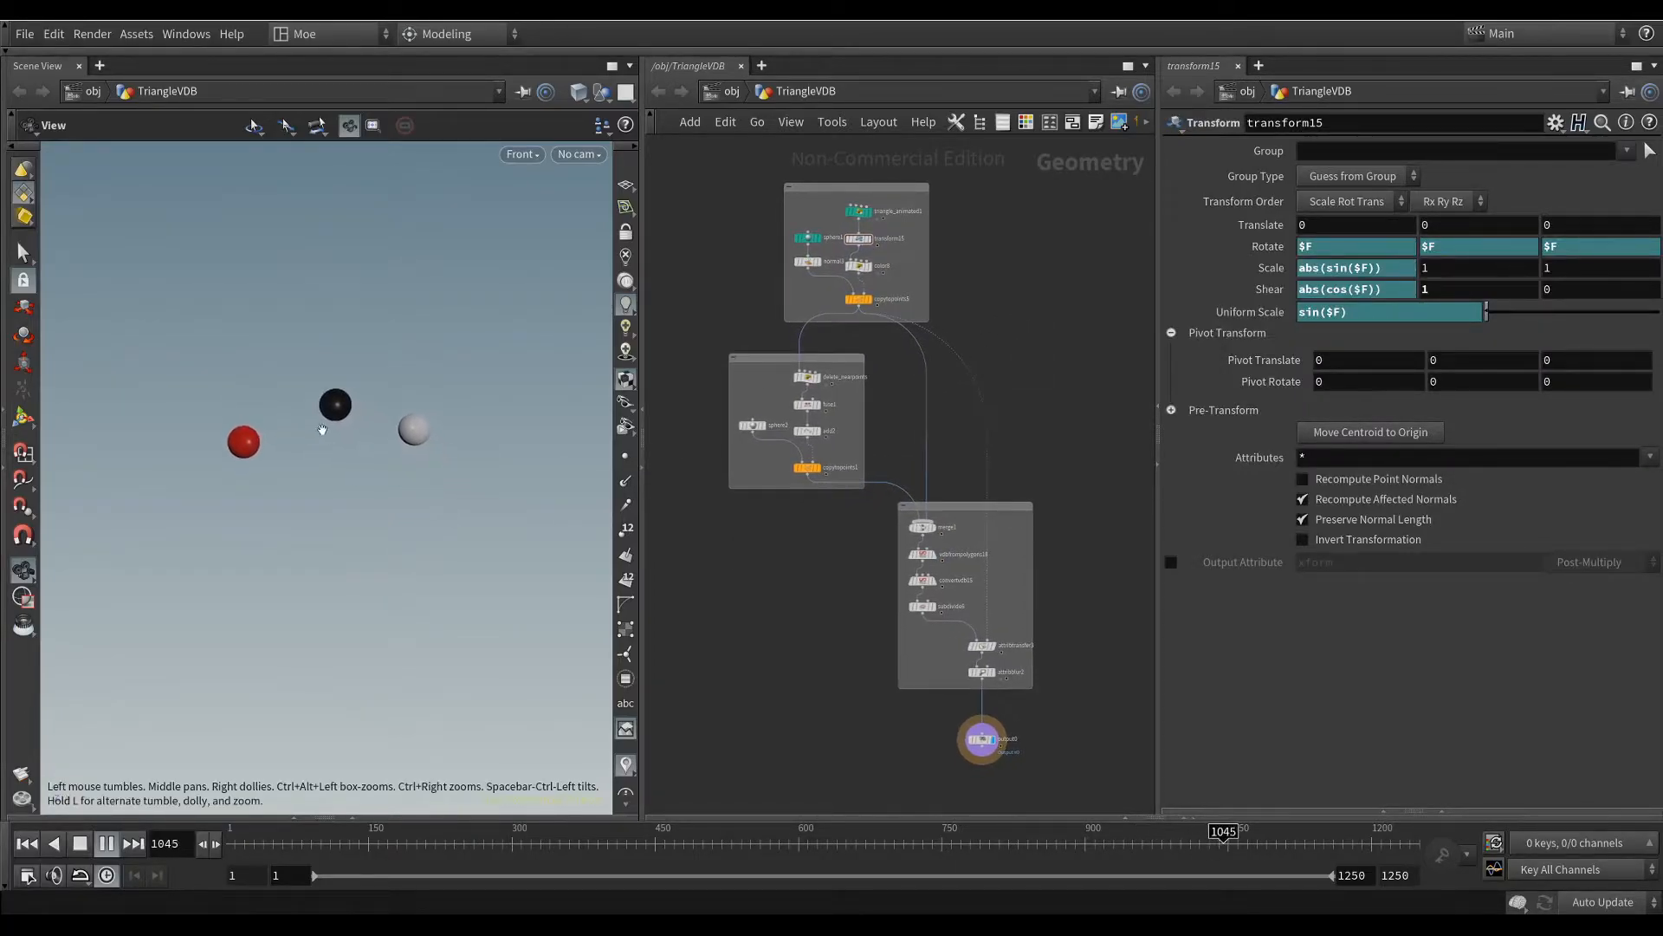
Step: Display the output of the copytopoints5 node and check its copied spheres in motion
left_click(857, 299)
left_click(870, 299)
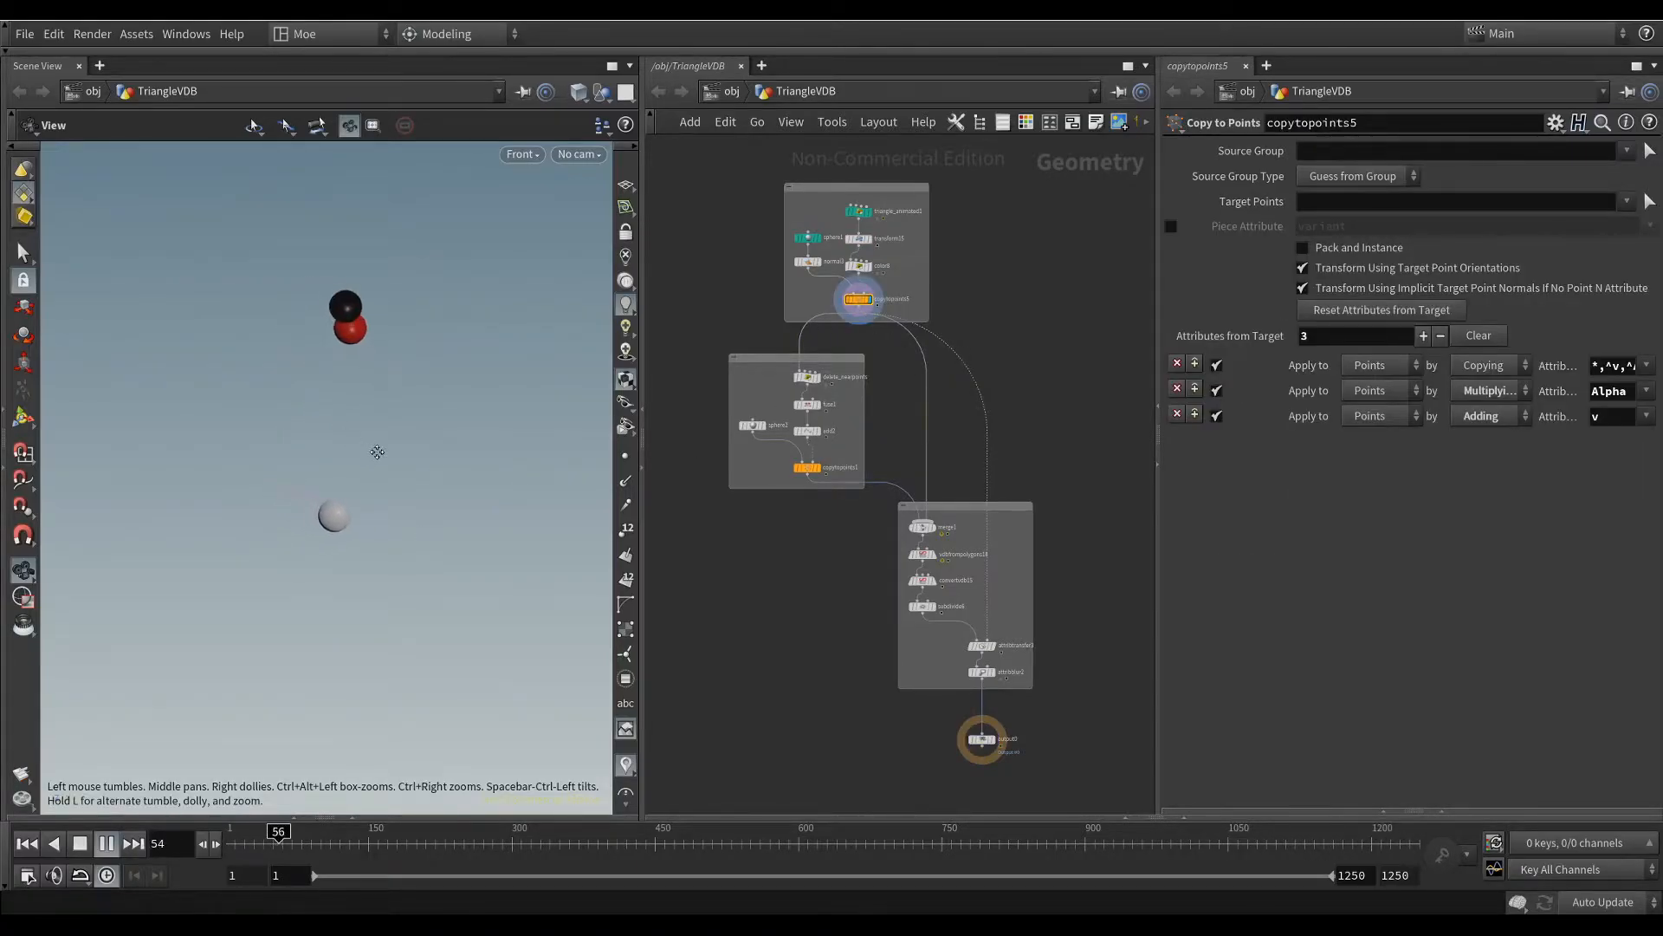
scroll(957, 285, "up", 3)
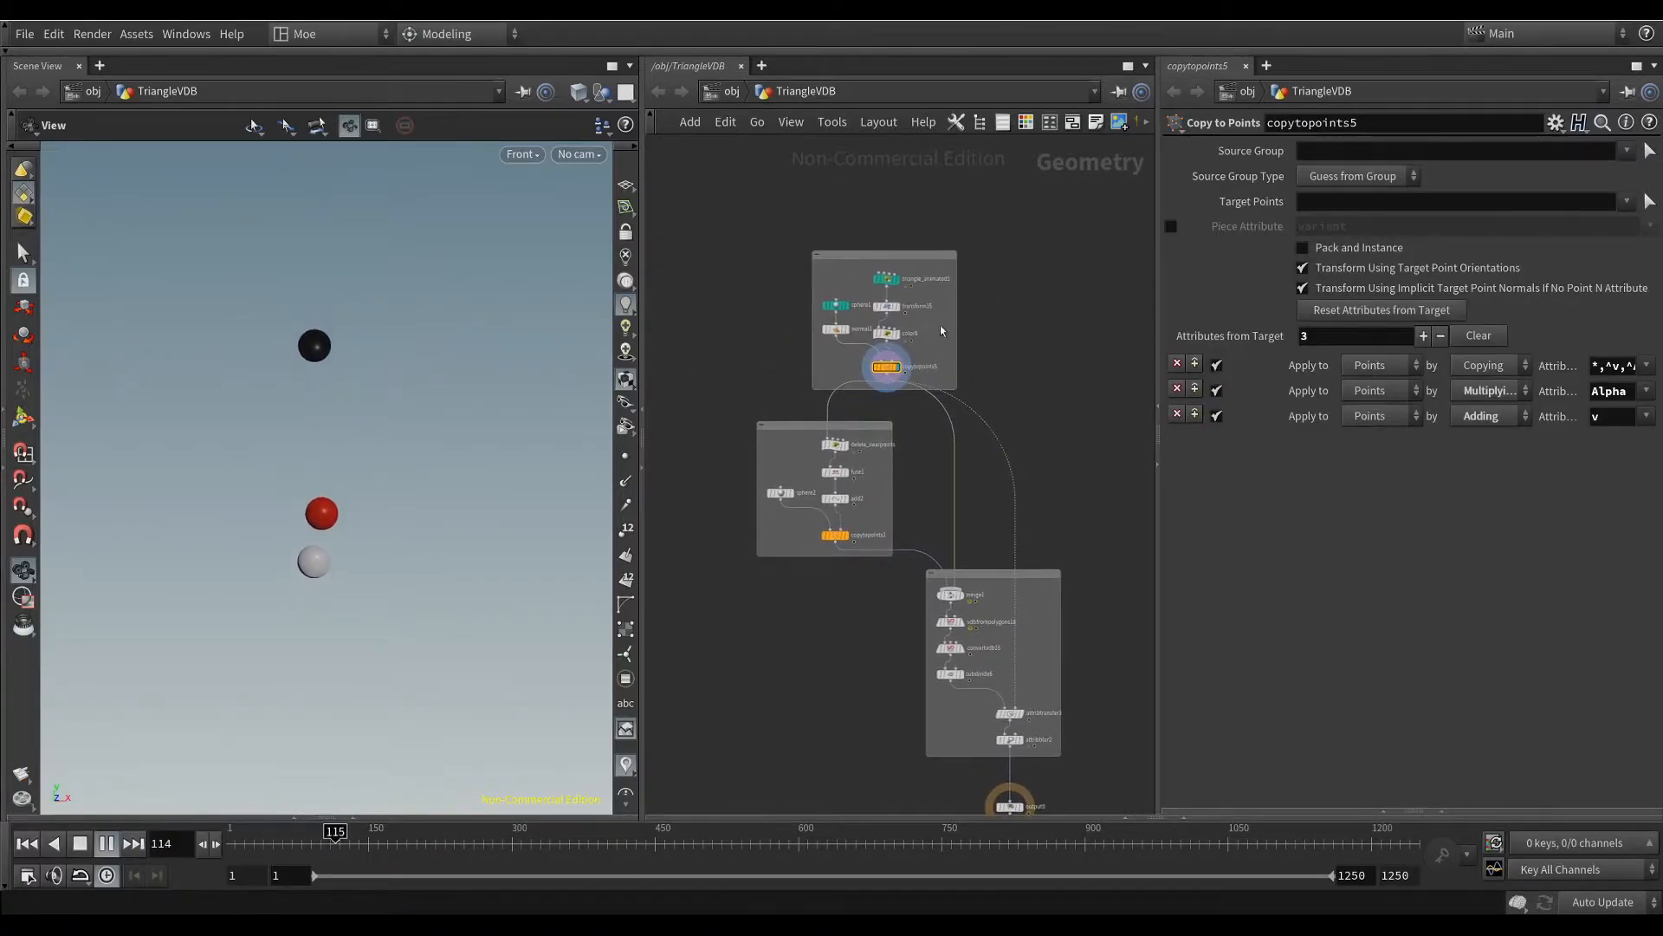
Step: Try changing the Y value of A on triangle_animated1 and the Y scale on transform15 during playback
left_click(883, 294)
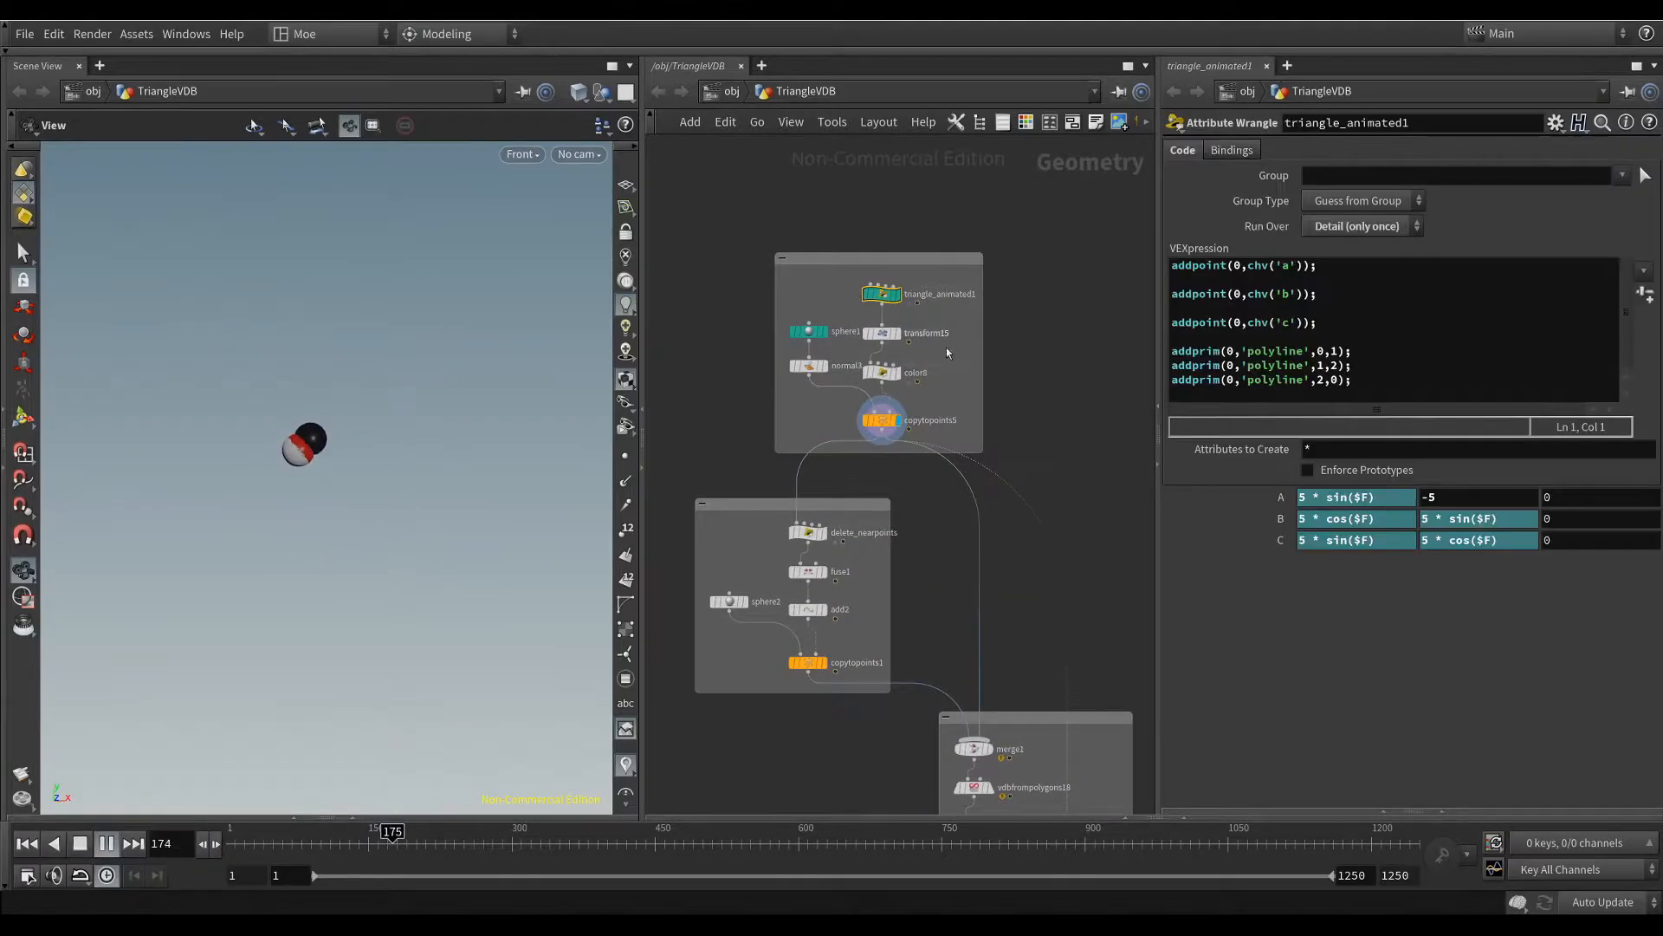
middle_click_drag(928, 341, 912, 302)
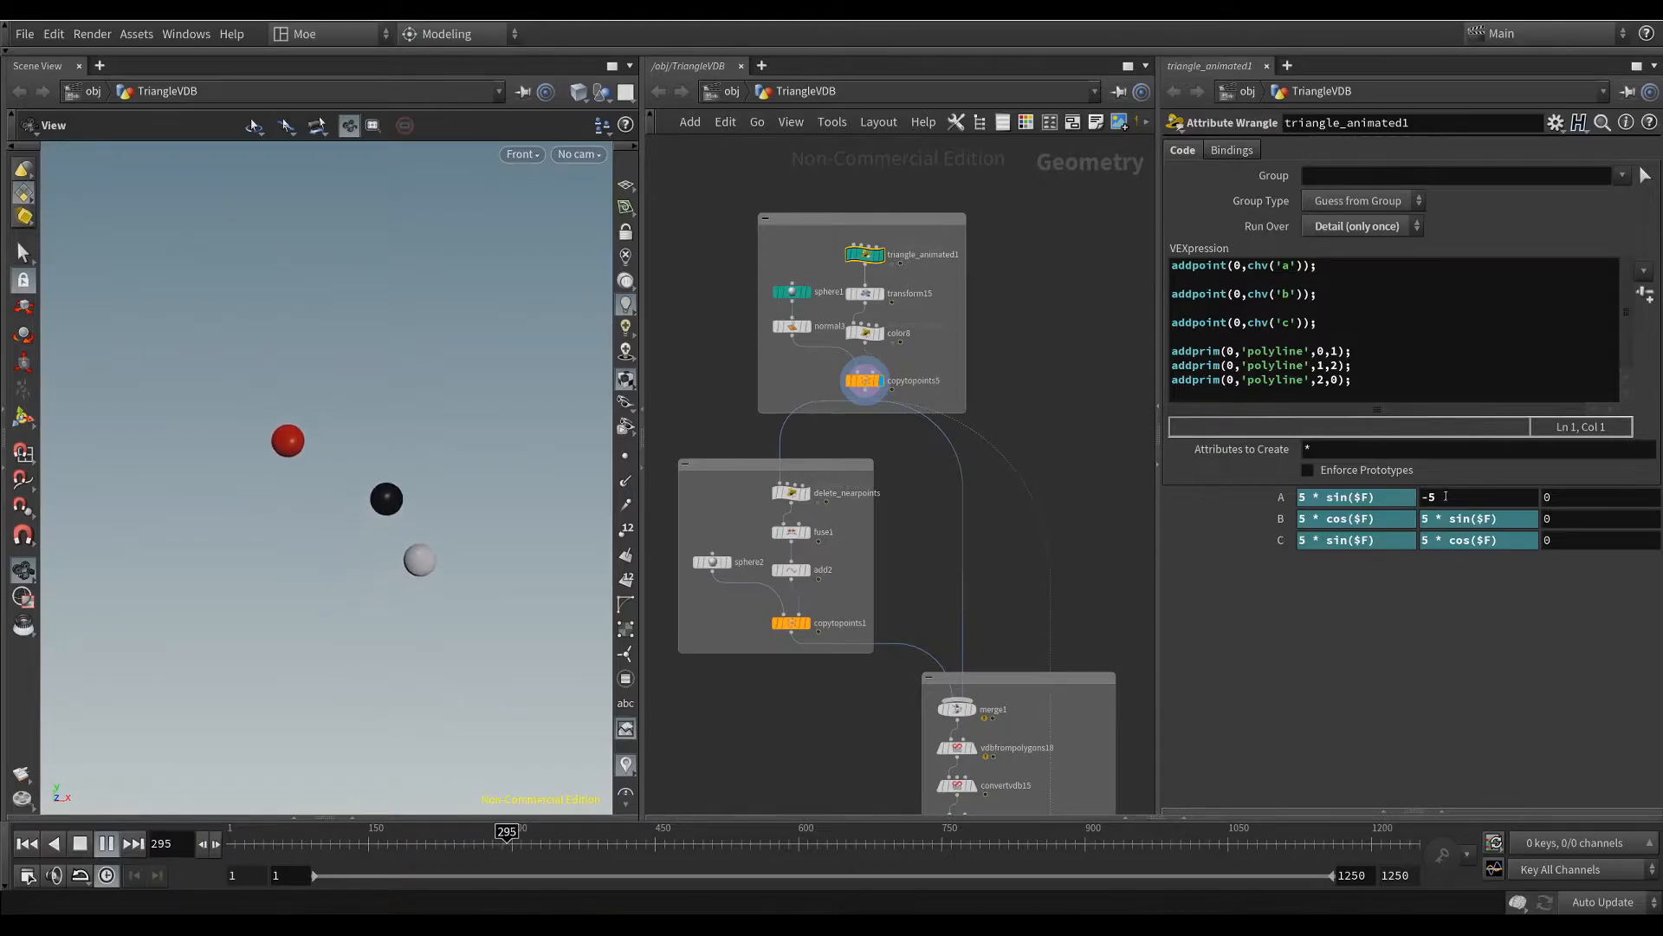
mouse_move(1463, 494)
middle_mouse_down()
mouse_move(141, 491)
mouse_move(687, 438)
mouse_move(450, 450)
mouse_move(407, 596)
mouse_move(230, 649)
mouse_move(513, 661)
mouse_move(1465, 498)
middle_mouse_up()
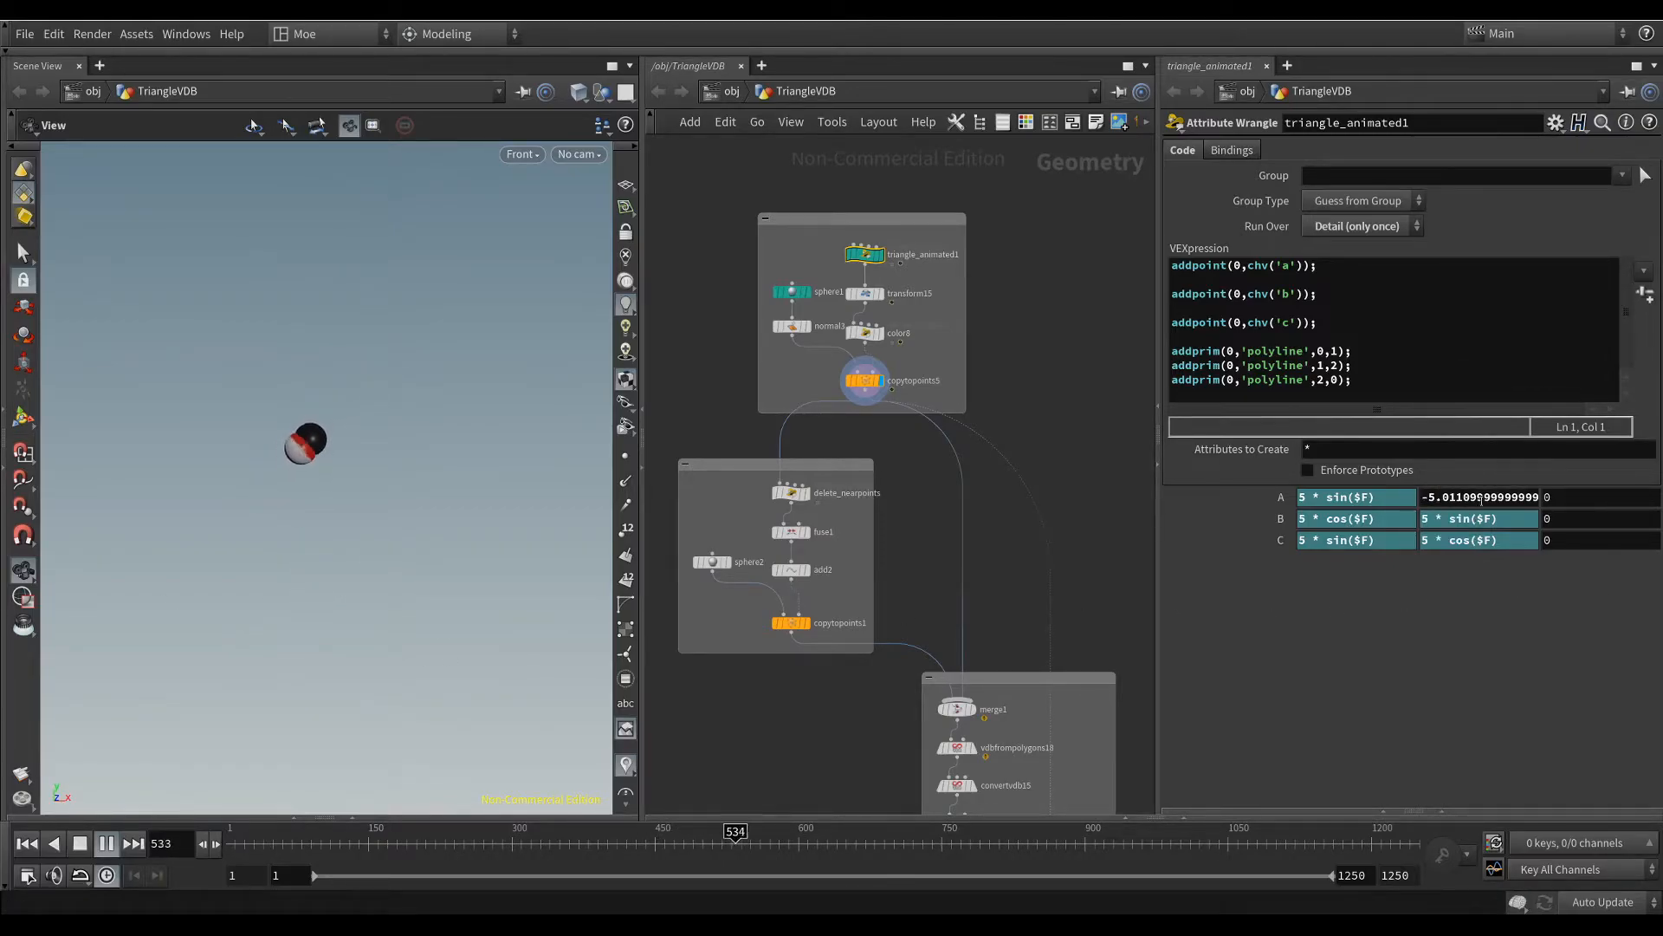
left_click(866, 295)
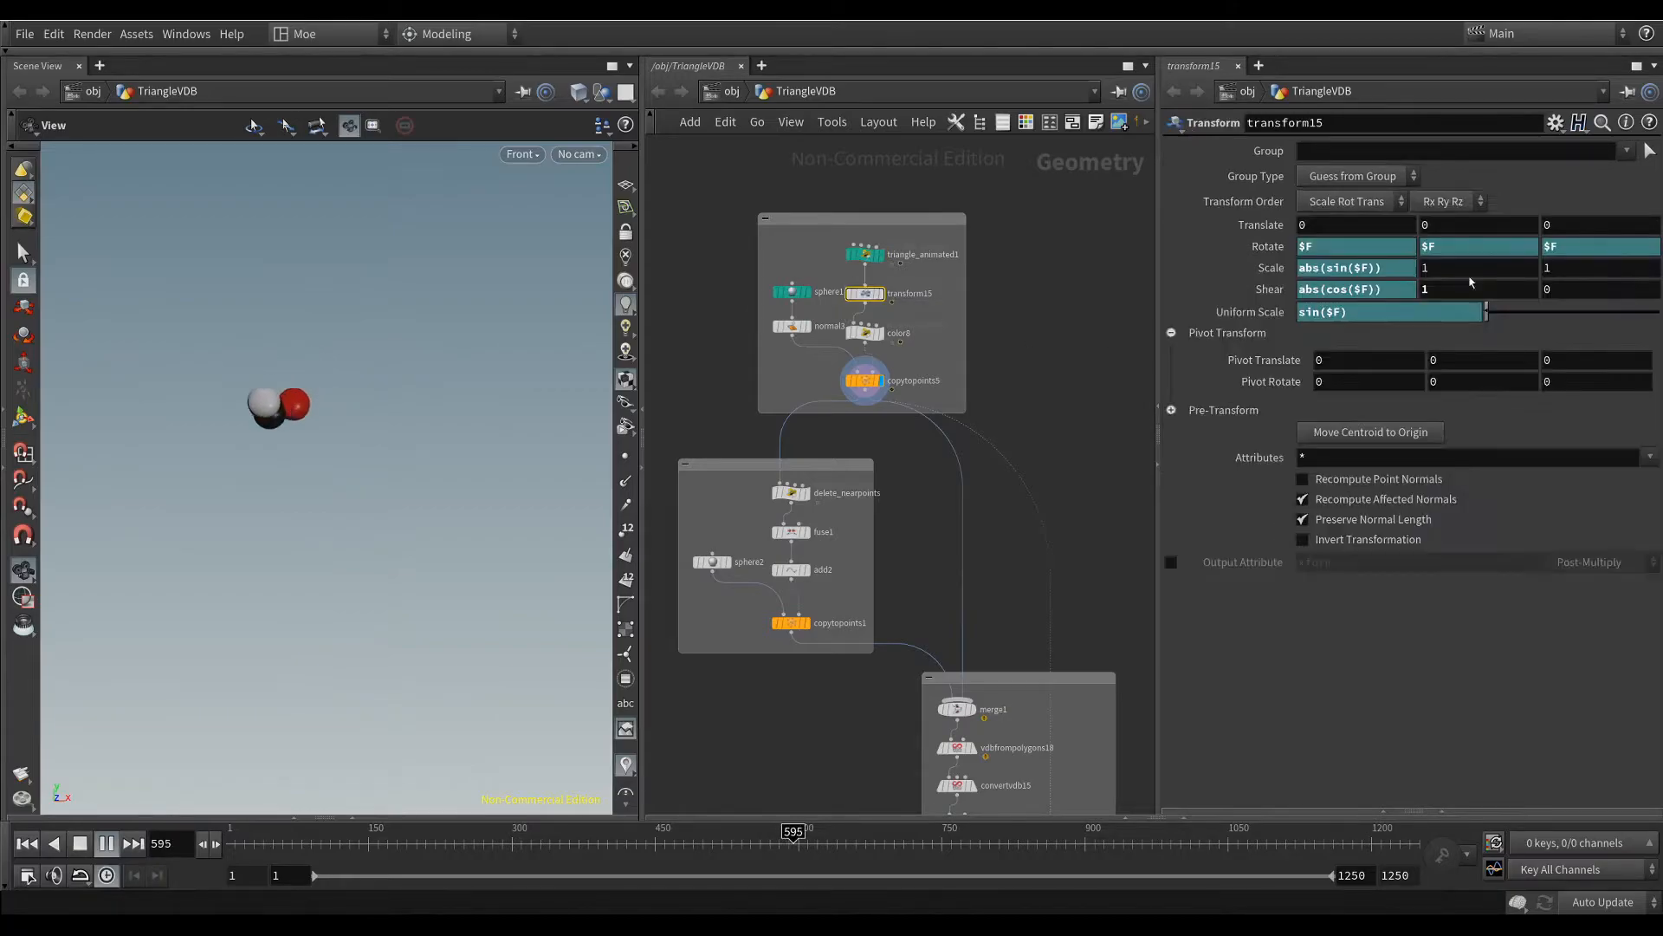
mouse_move(1445, 265)
middle_mouse_down()
mouse_move(1547, 259)
mouse_move(1441, 288)
middle_mouse_up()
Step: Return the animation to frame 1 and reset transform15's Y scale and triangle_animated1's Y value of A to their defaults
left_click(36, 842)
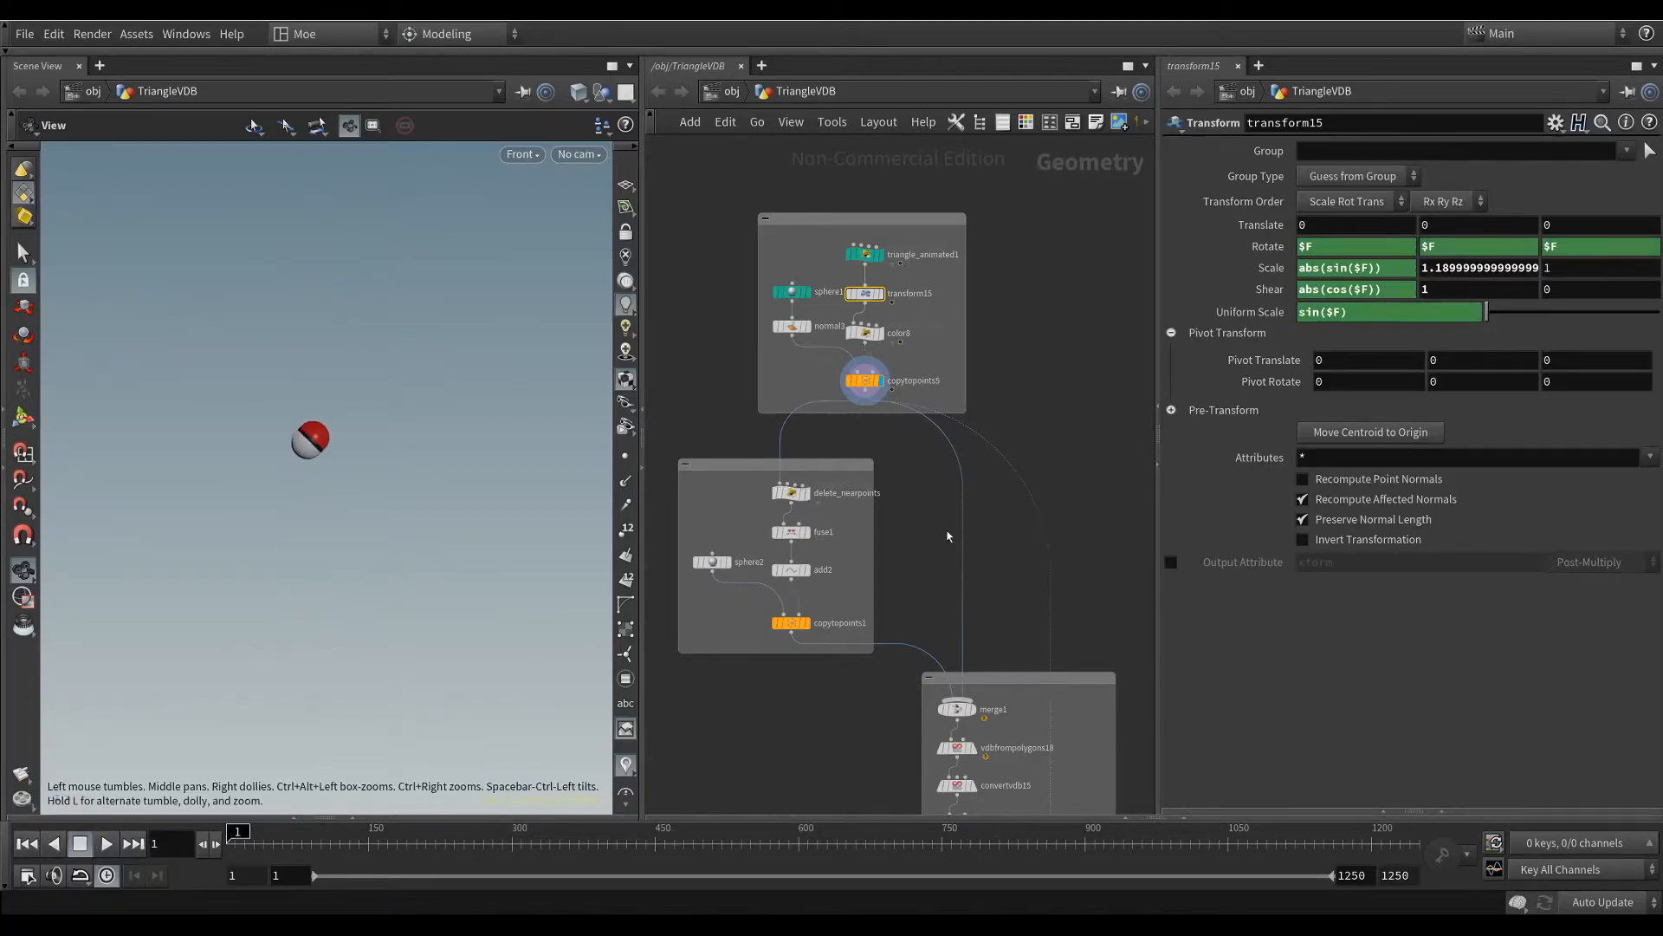
middle_click(1459, 272, "ctrl")
left_click(874, 262)
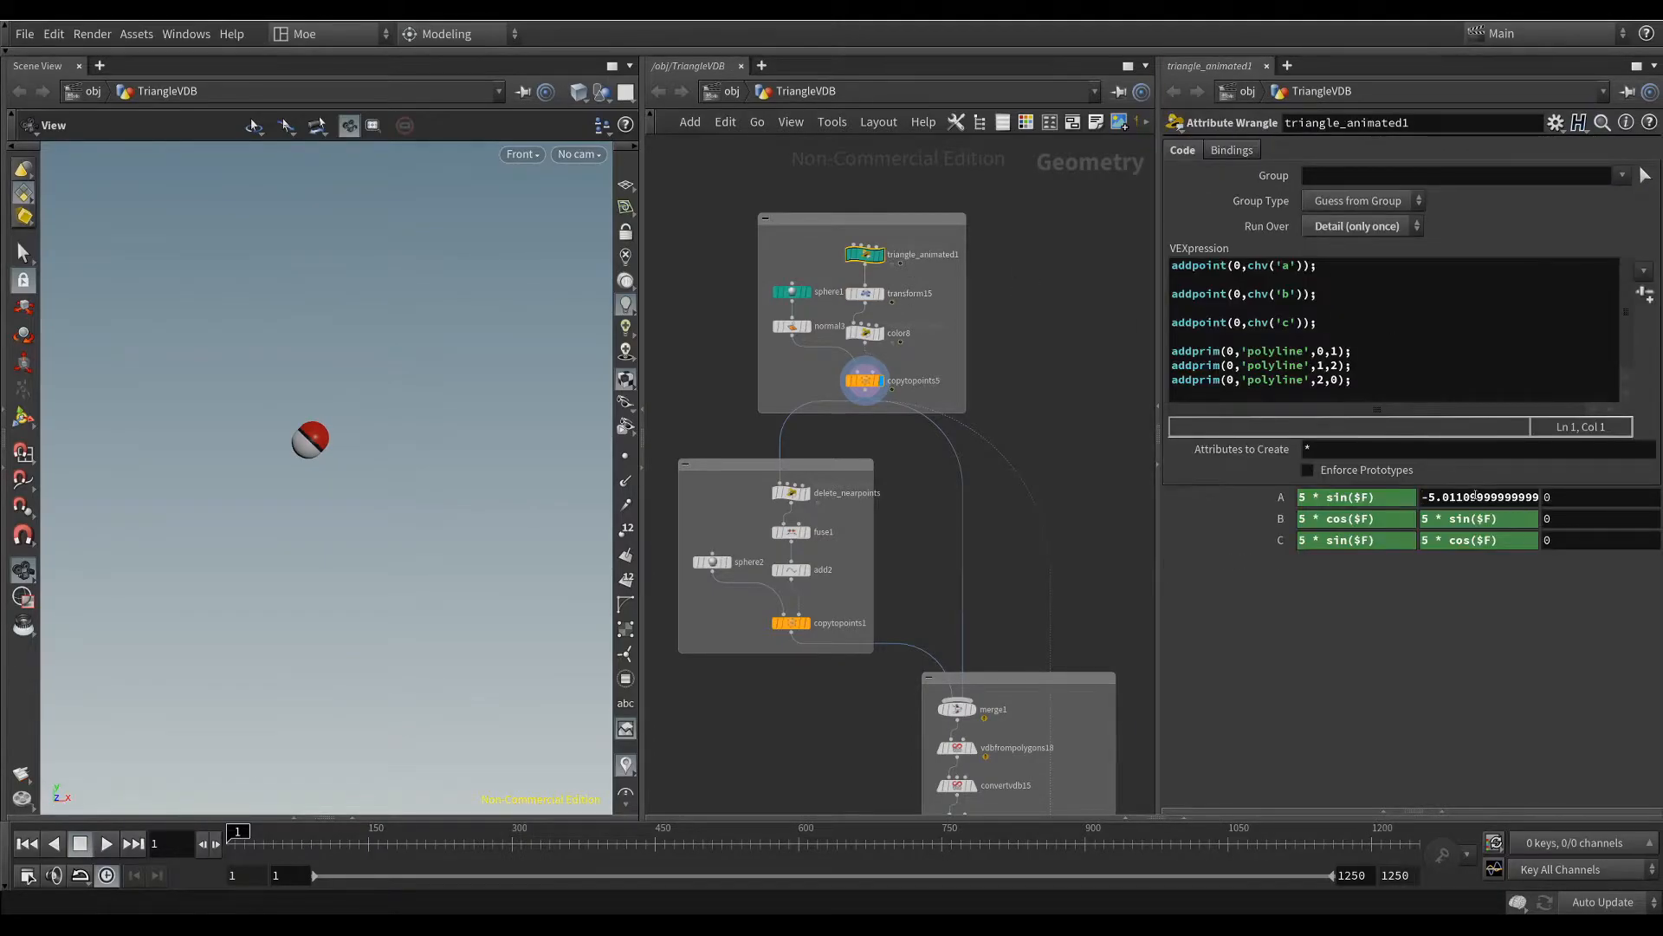
Step: Display triangle_animated1 with its points shown and review the addpoint and addprim lines in its VEX code
left_click(879, 256)
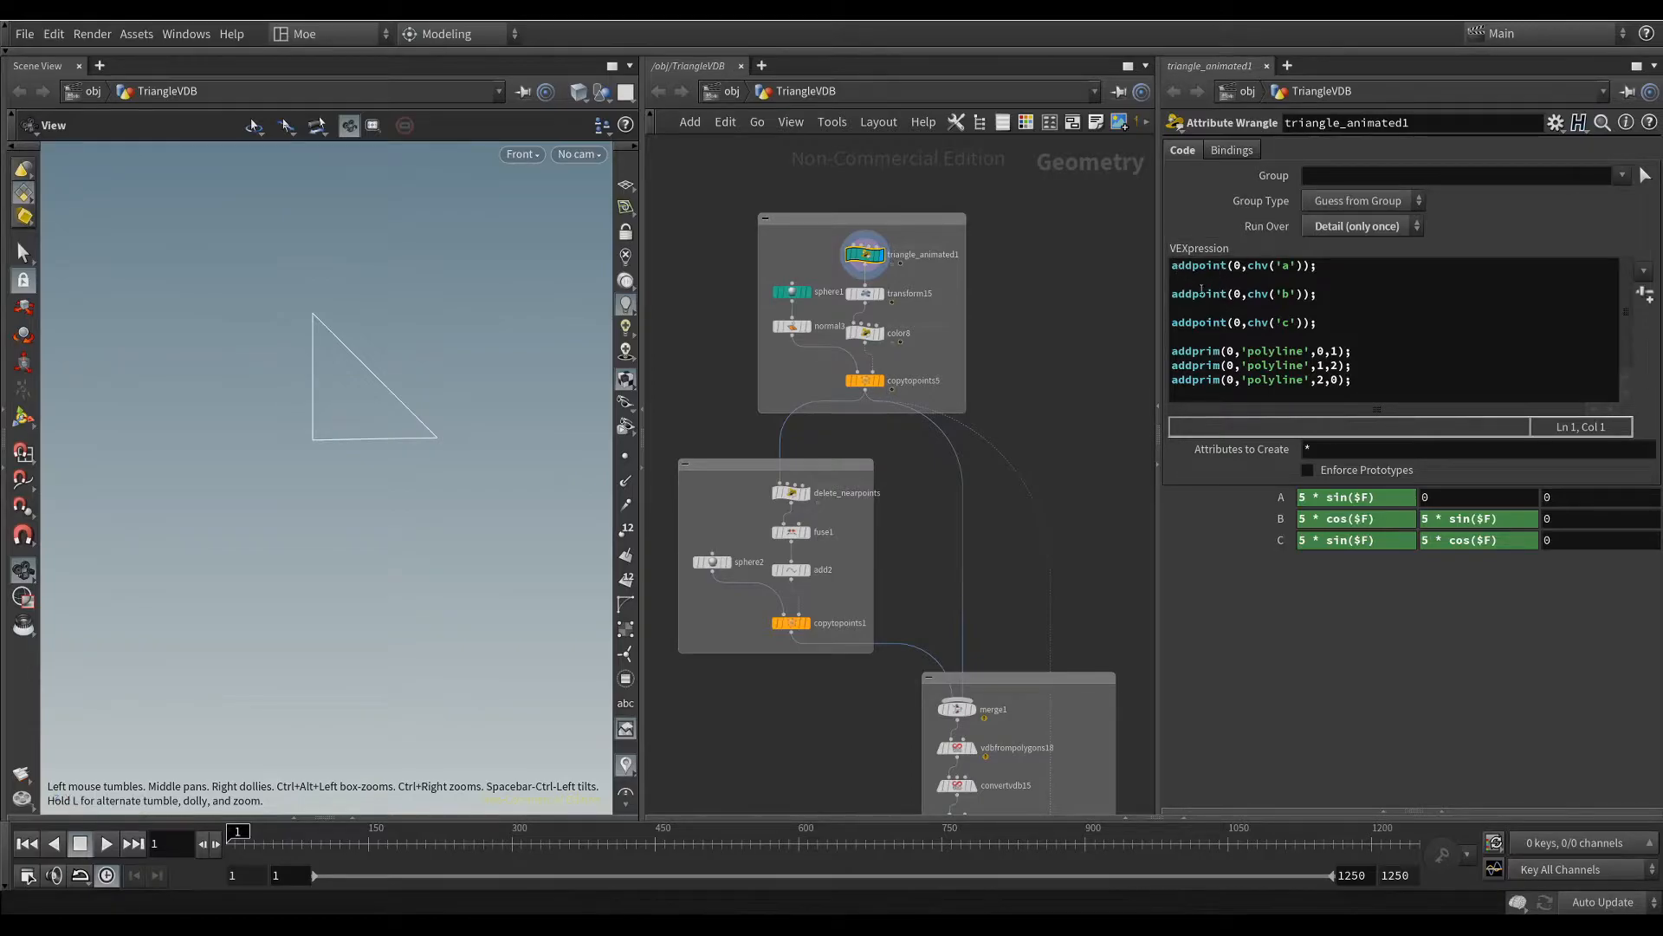
middle_click_drag(985, 279, 956, 294)
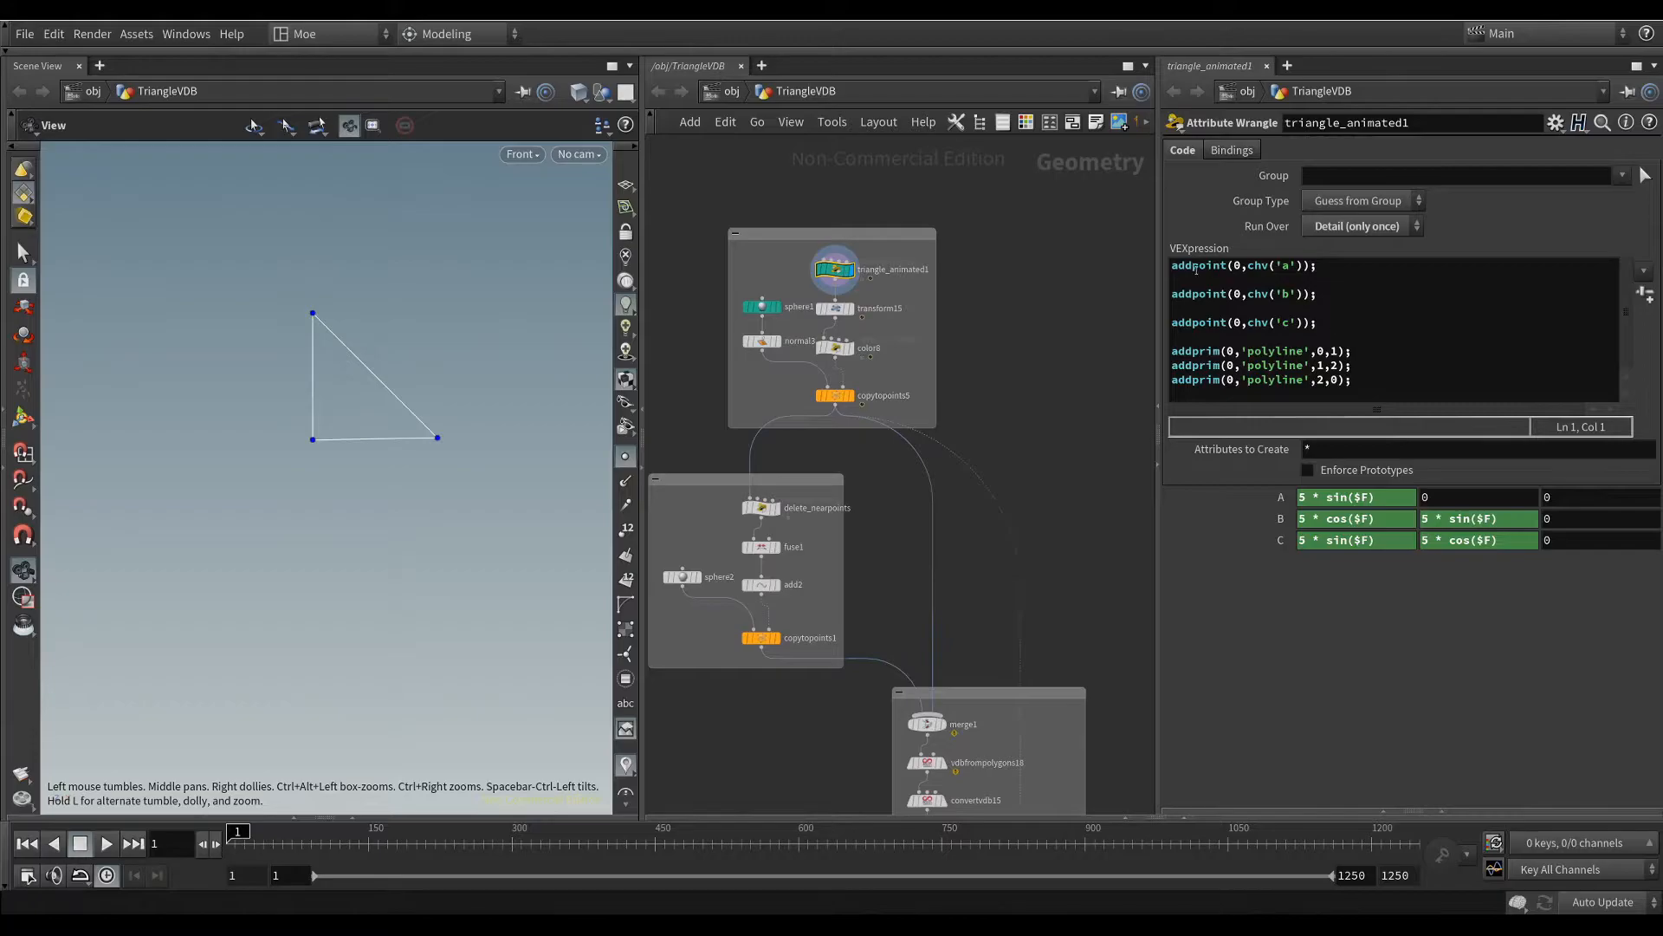
left_click_drag(1250, 296, 1289, 267)
left_click_drag(1255, 324, 1298, 328)
left_click(1198, 352)
mouse_move(1177, 352)
left_mouse_down()
mouse_move(1233, 351)
mouse_move(1206, 365)
left_mouse_up()
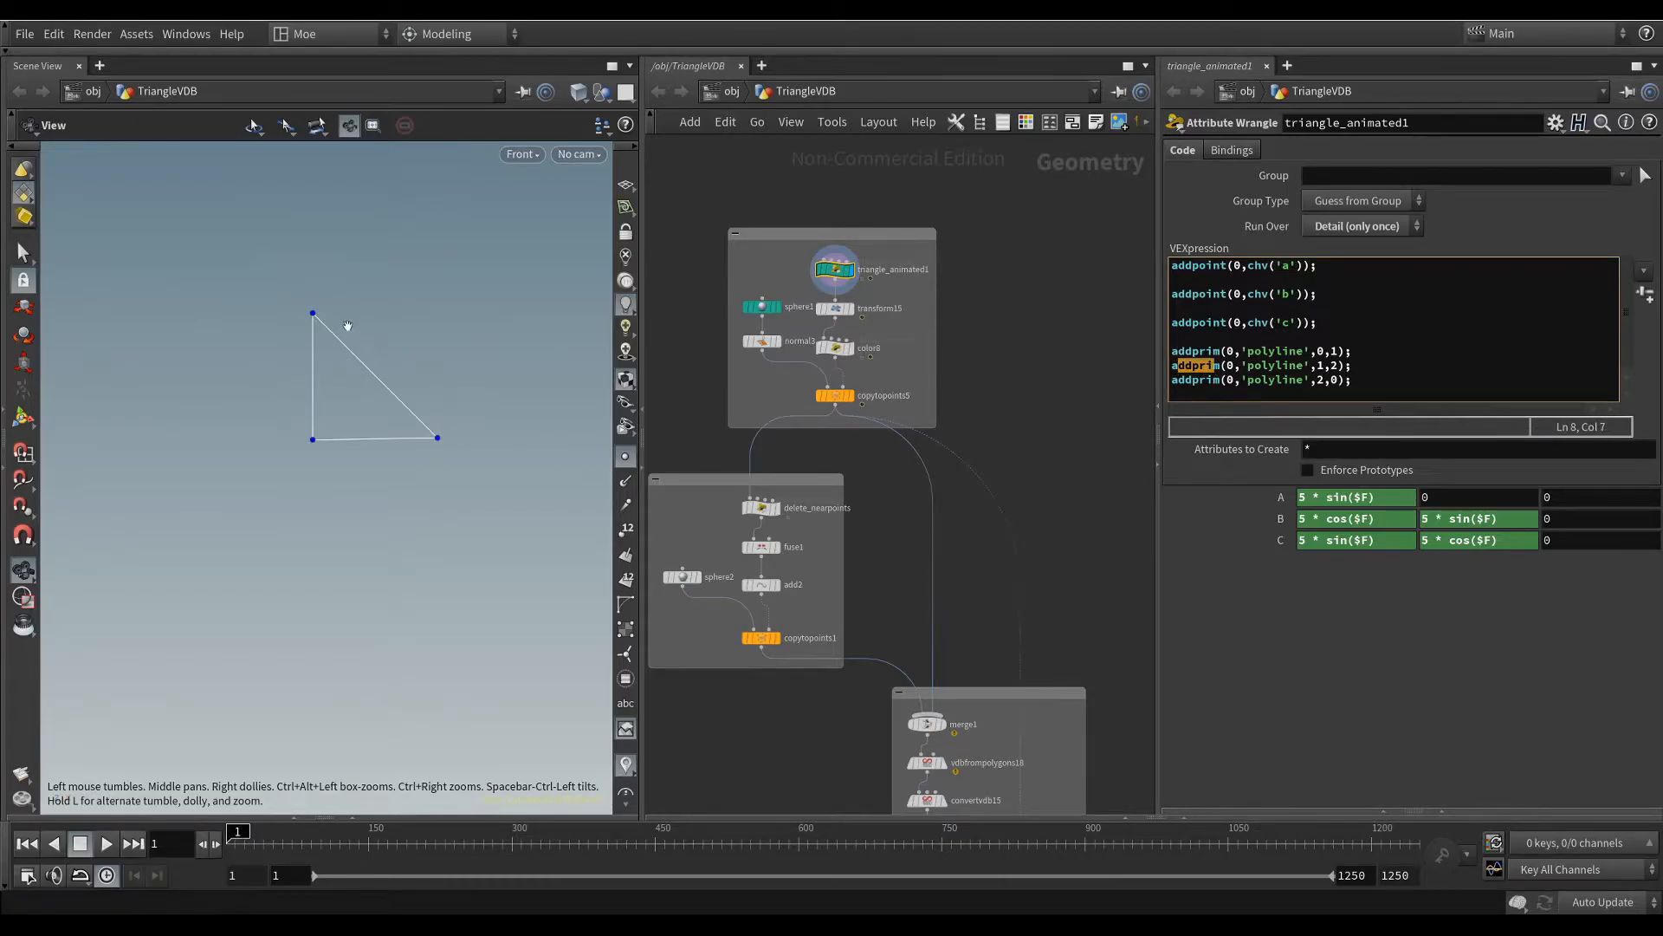
left_click_drag(1215, 380, 1237, 381)
Step: Display transform15, scrub the first frames of the animation, and examine its Rotate, Scale, Shear and Uniform Scale expressions
left_click(868, 323)
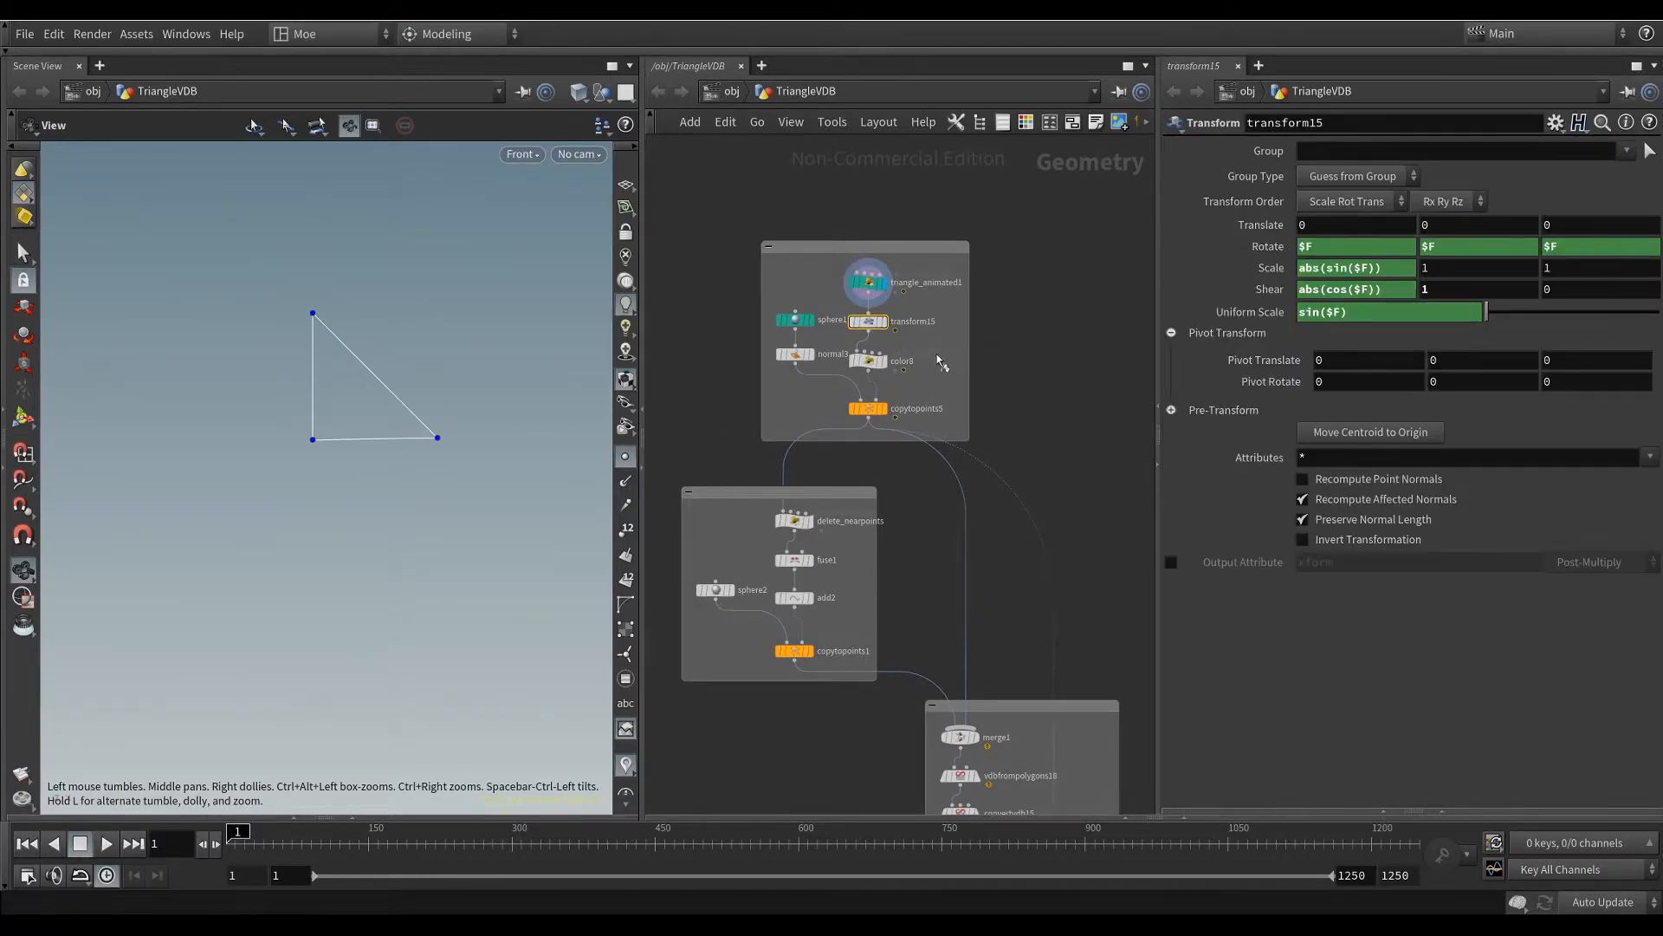
key("r")
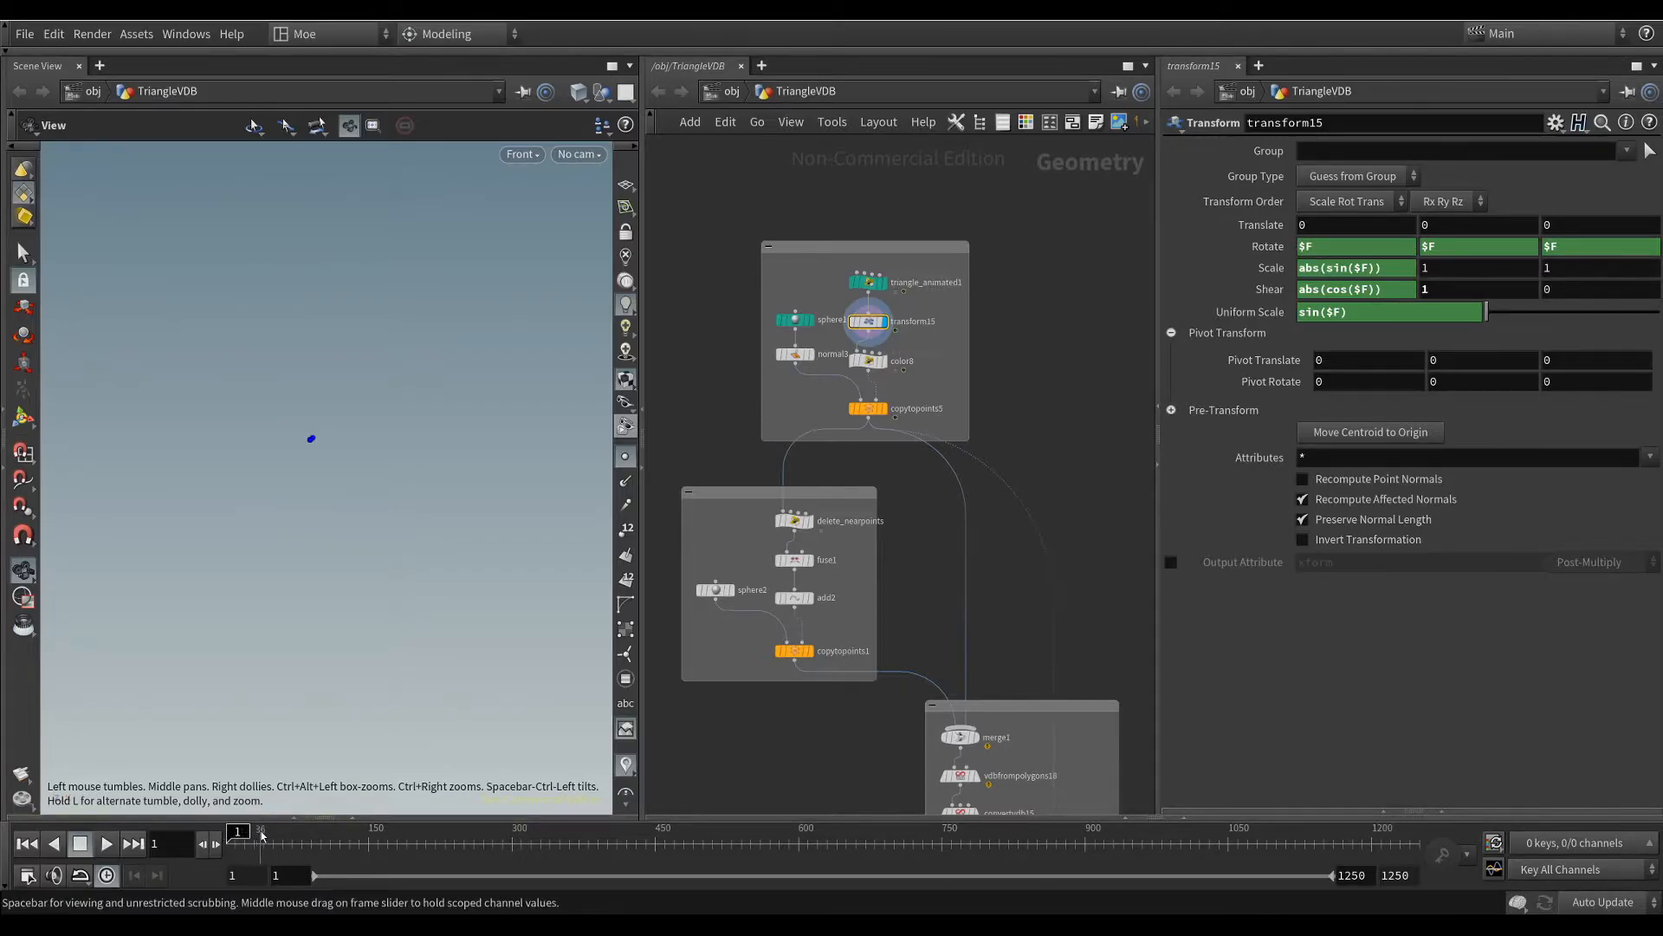
left_click_drag(266, 840, 232, 834)
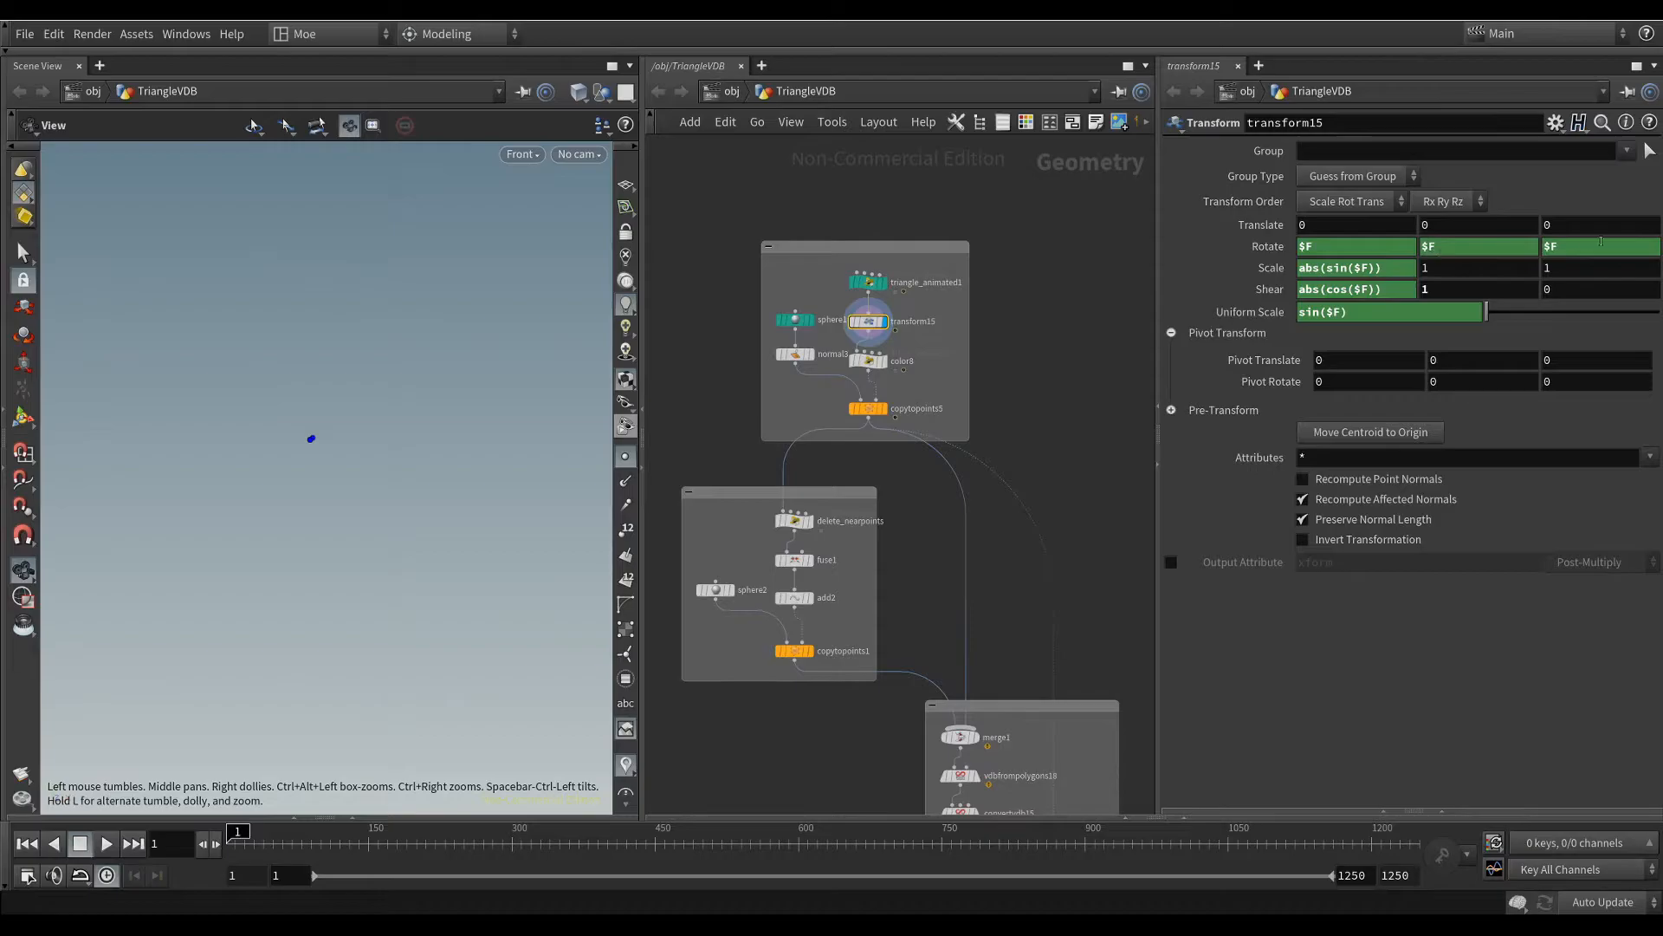
left_click(1265, 250)
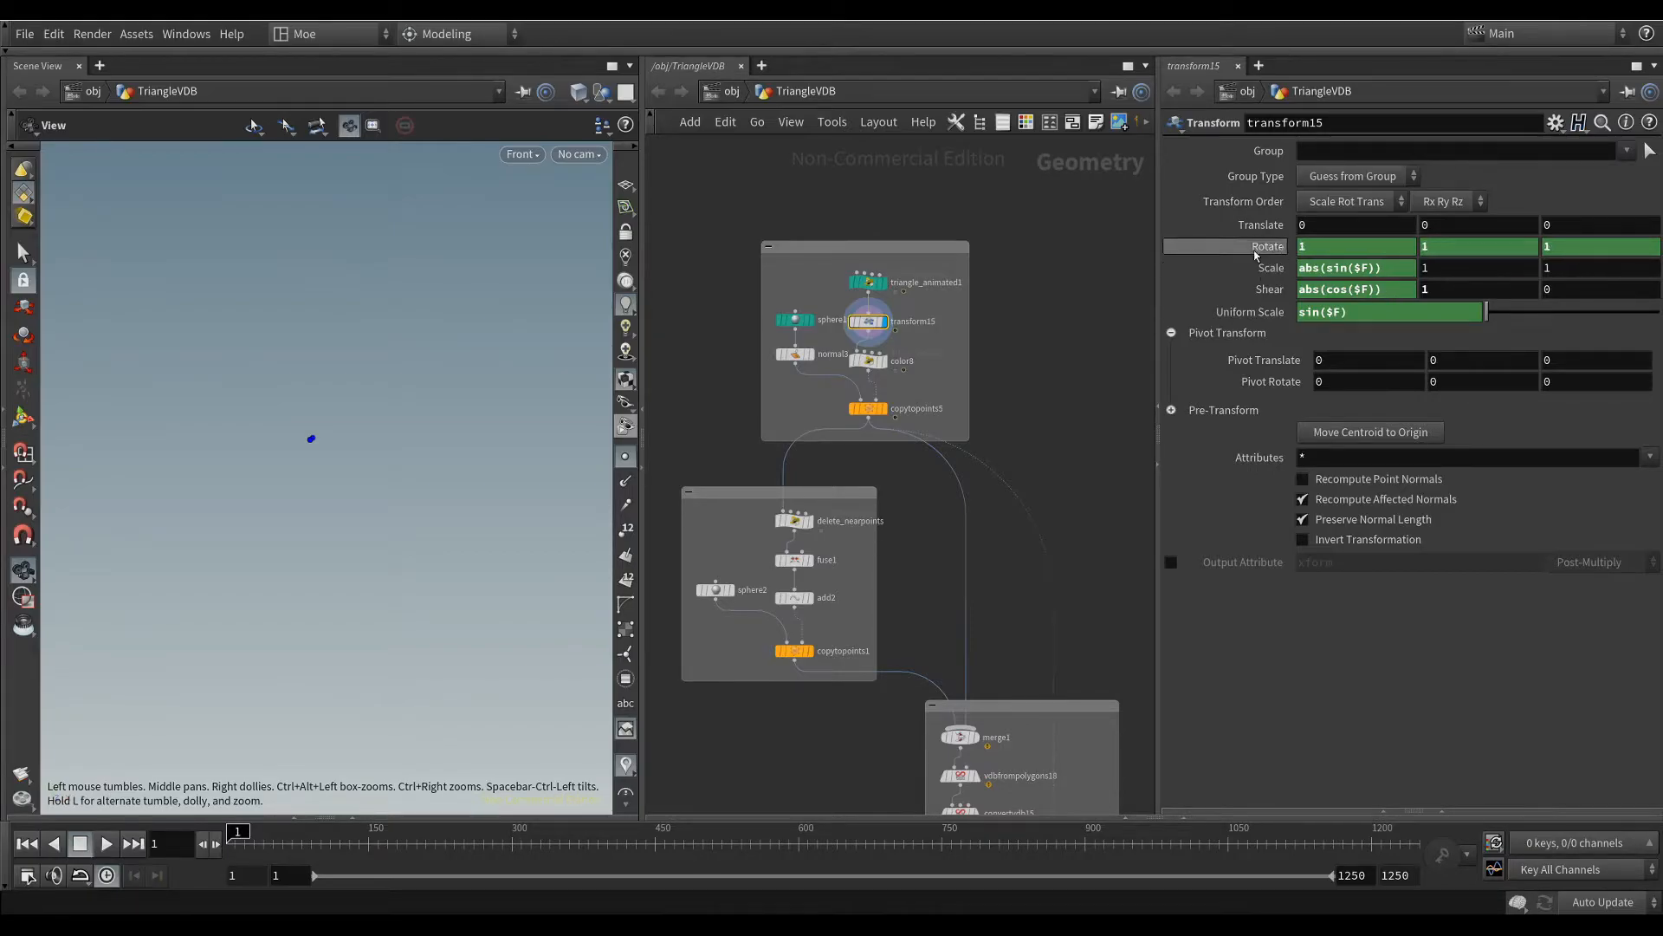
mouse_move(240, 833)
left_mouse_down()
mouse_move(332, 832)
mouse_move(236, 832)
left_mouse_up()
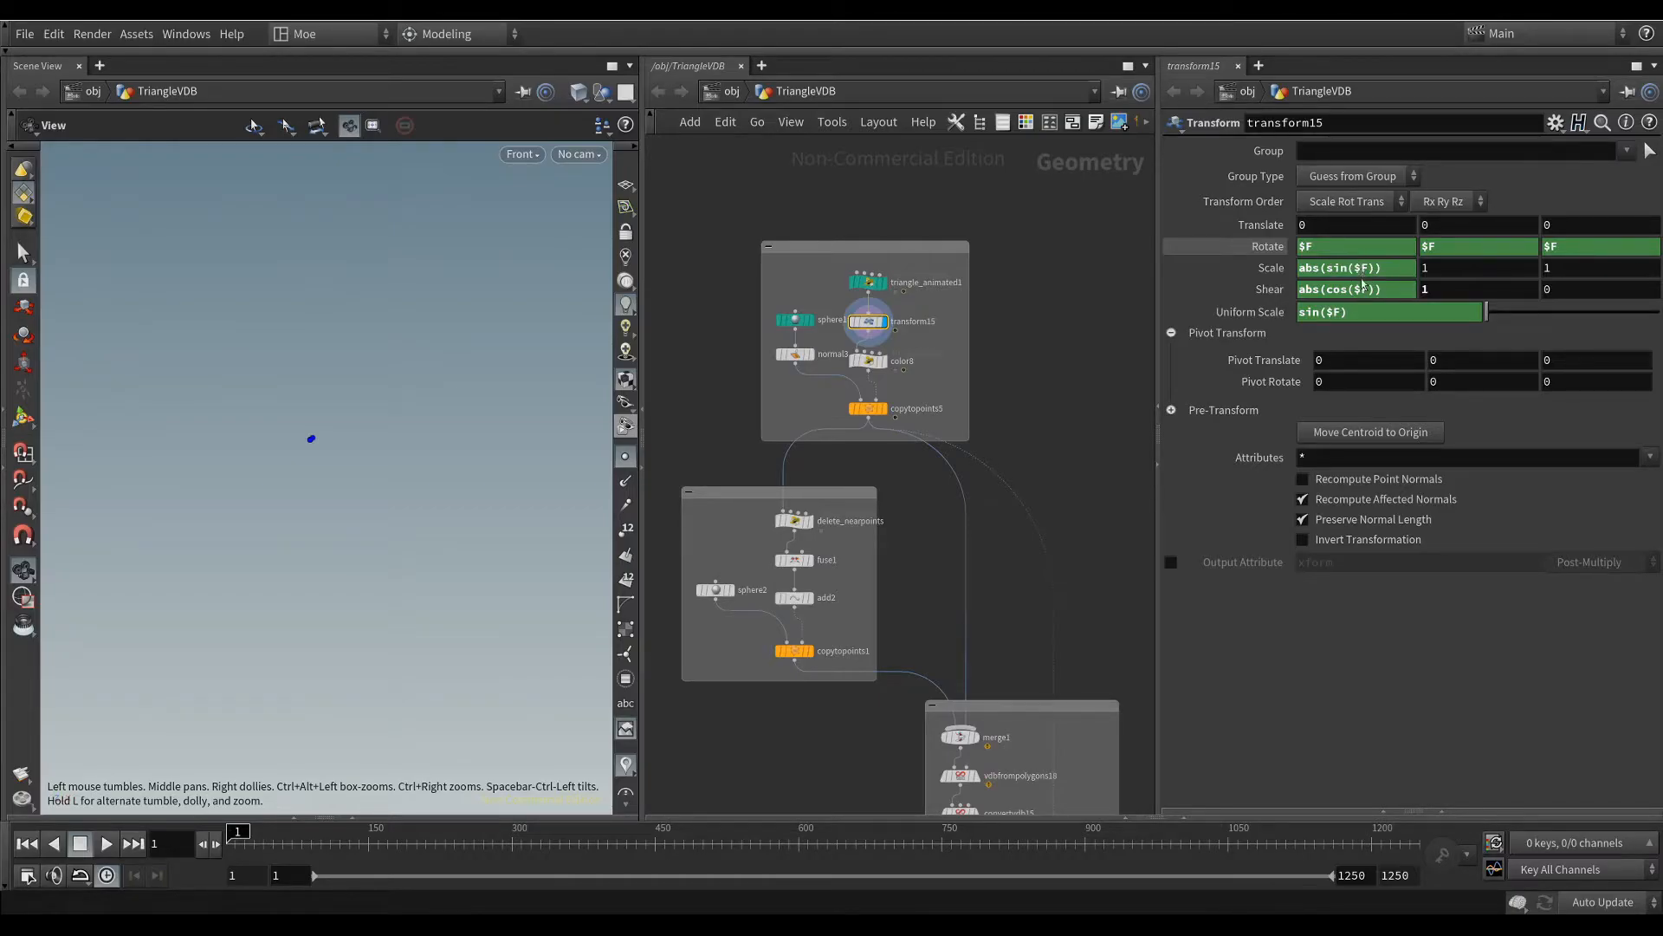
middle_click_drag(1012, 396, 1022, 386)
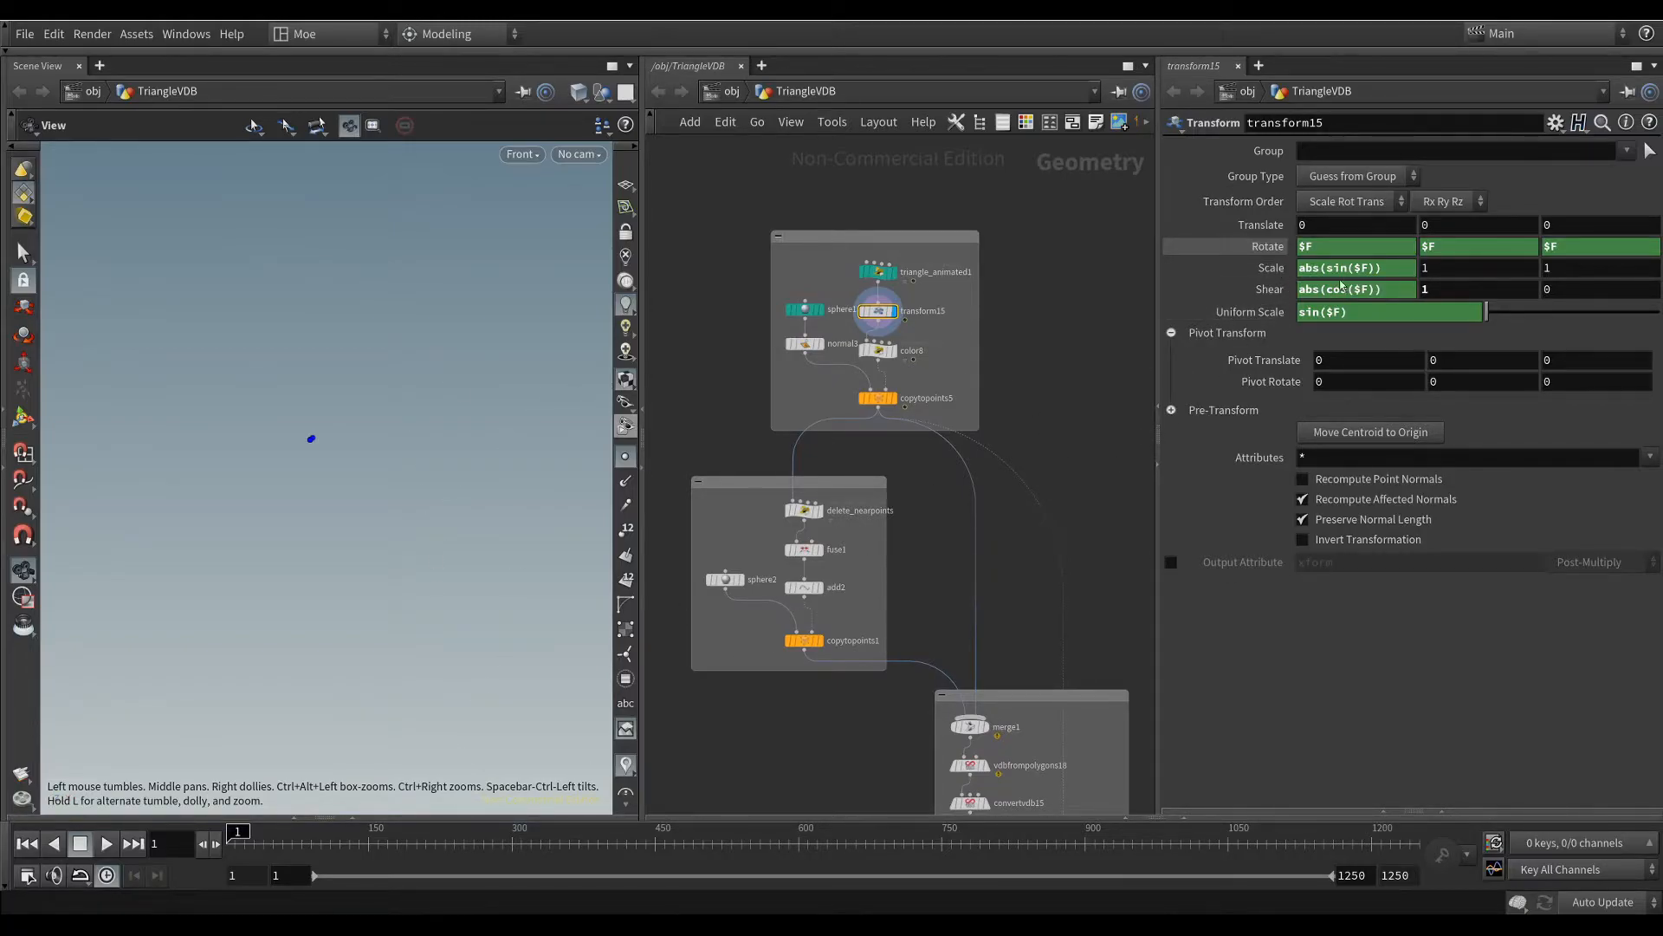
middle_click_drag(1041, 450, 1068, 447)
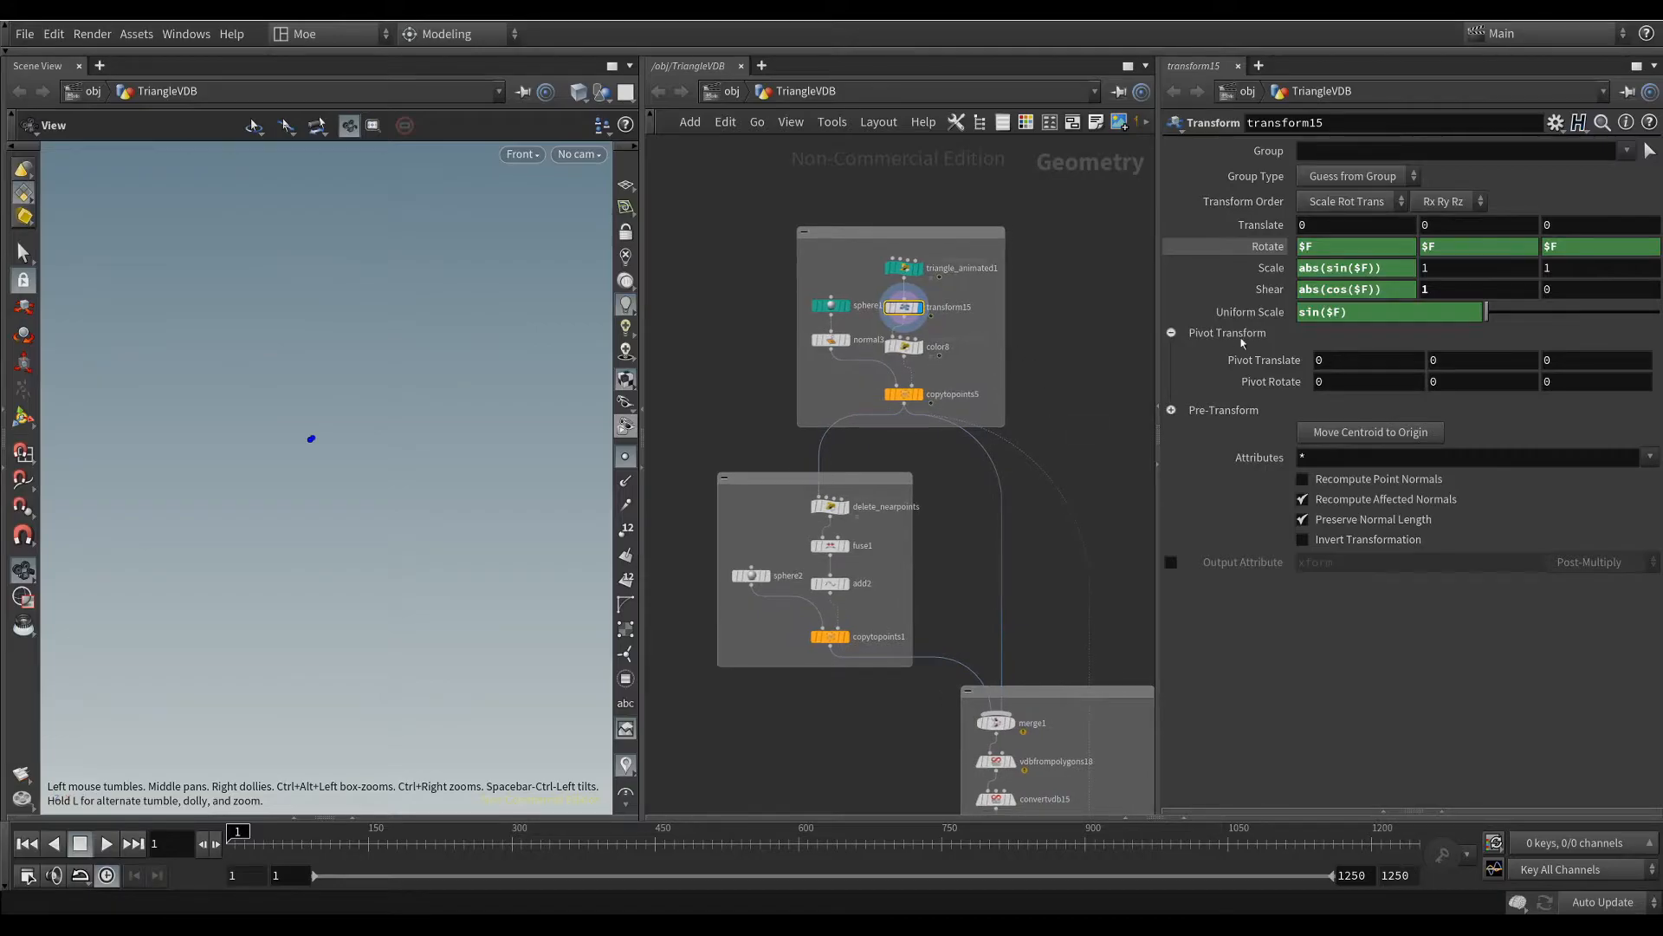
Step: Inspect the color8 wrangle code and the sphere1 and normal3 nodes that supply the copied sphere
left_click(904, 347)
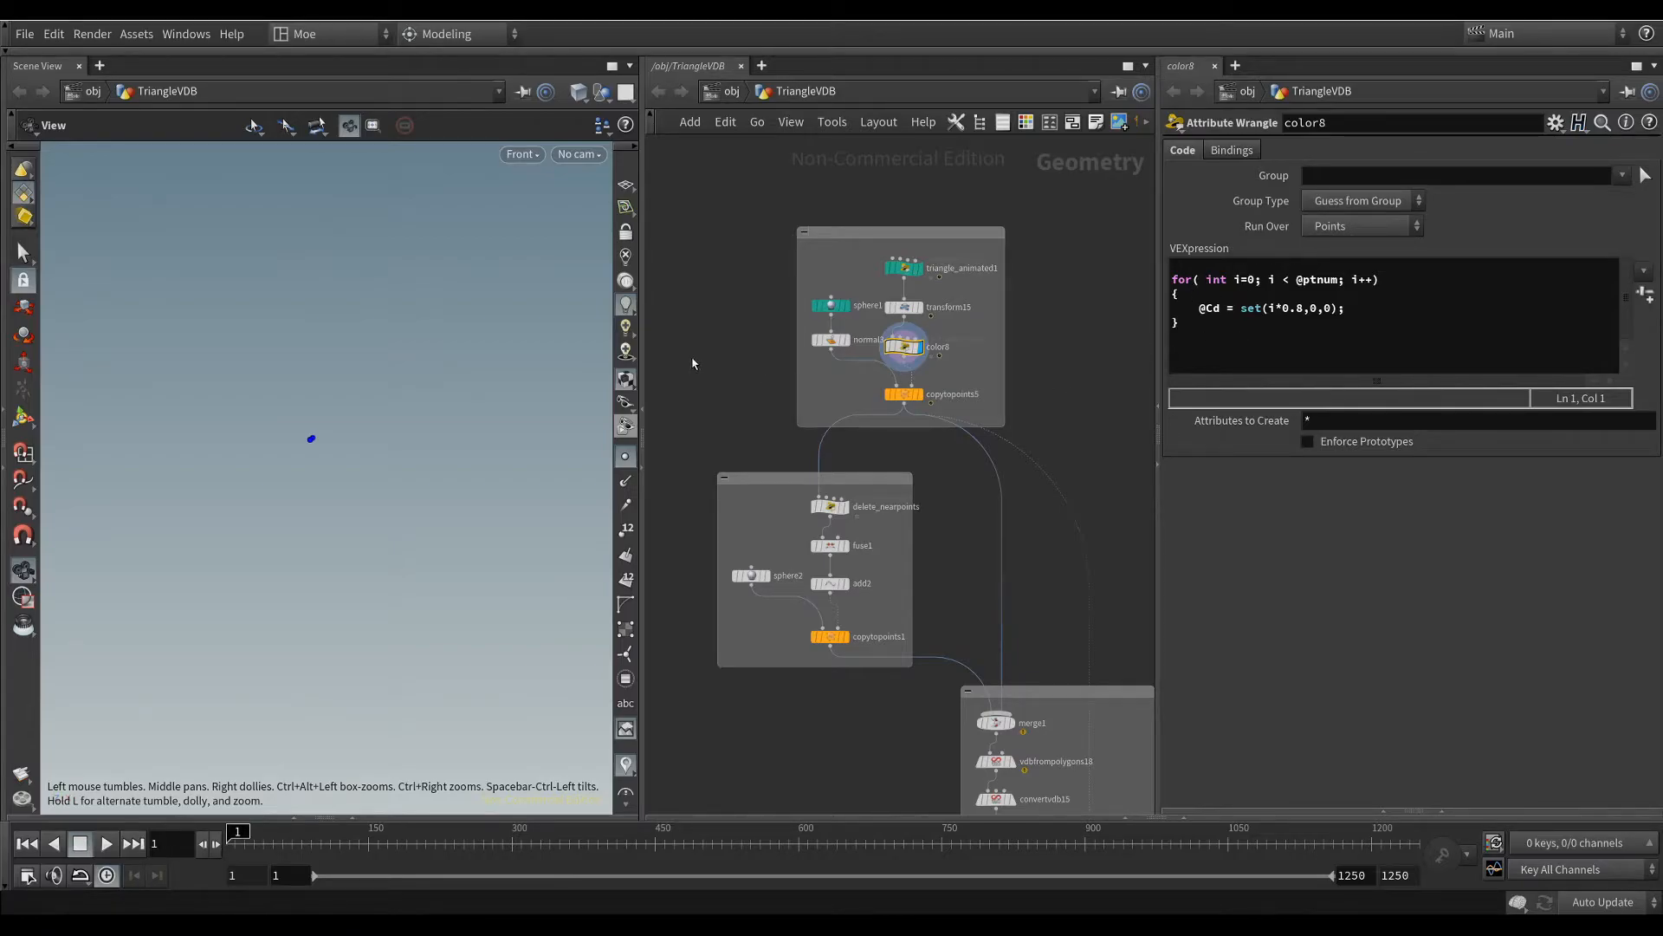
left_click(831, 342)
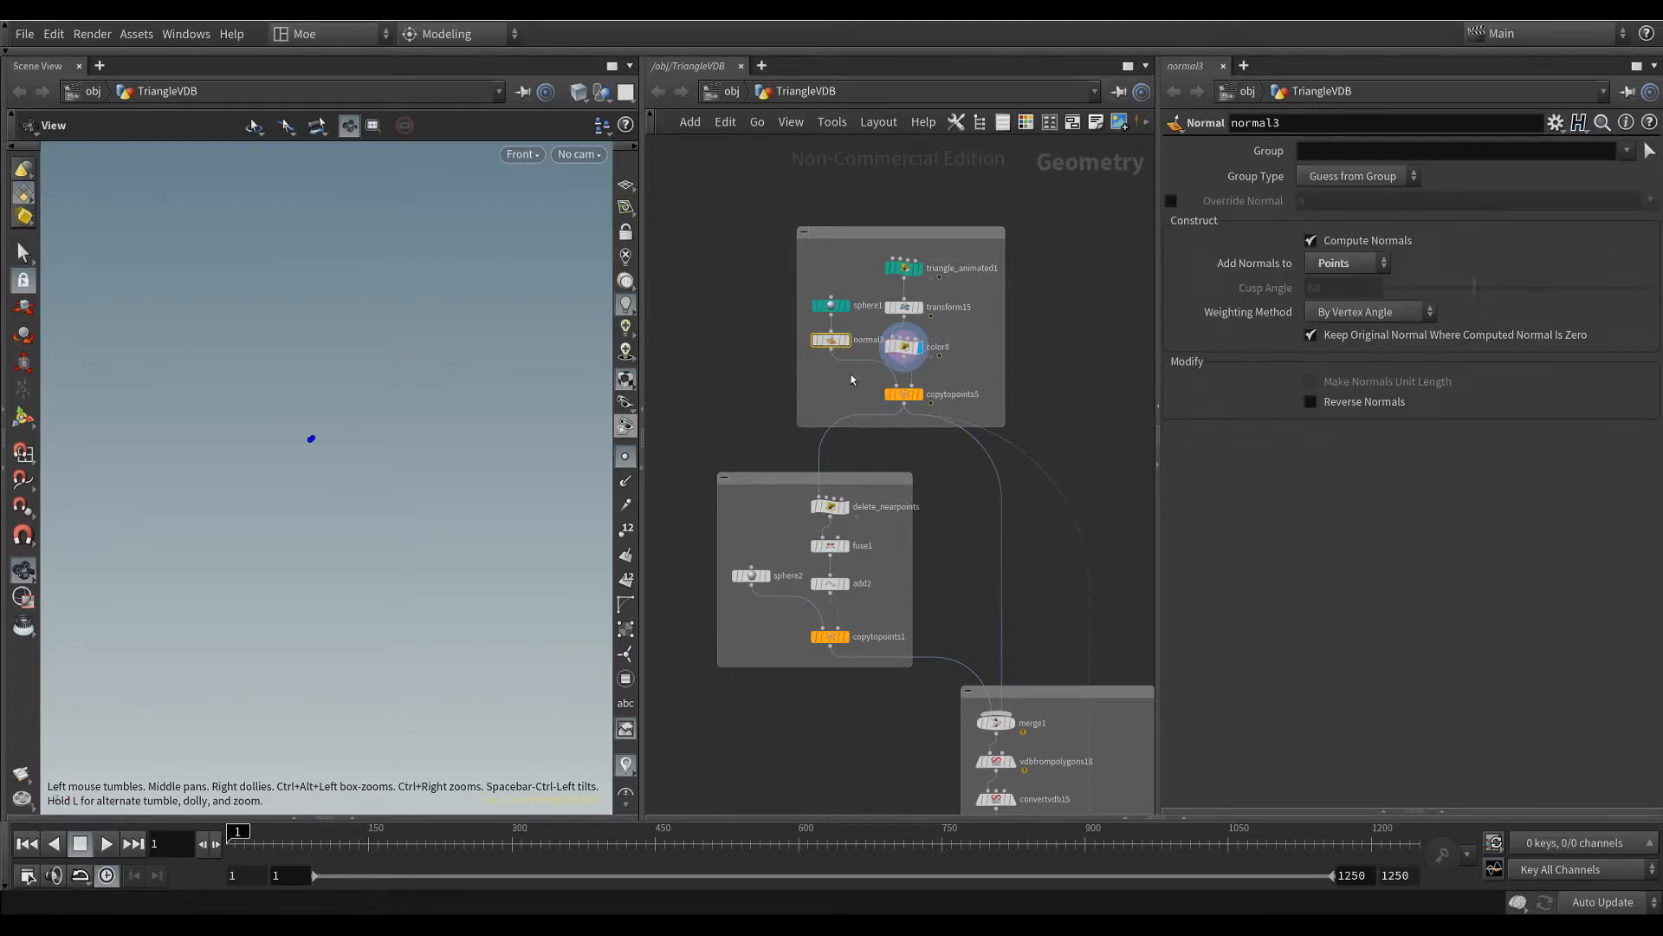
key("r")
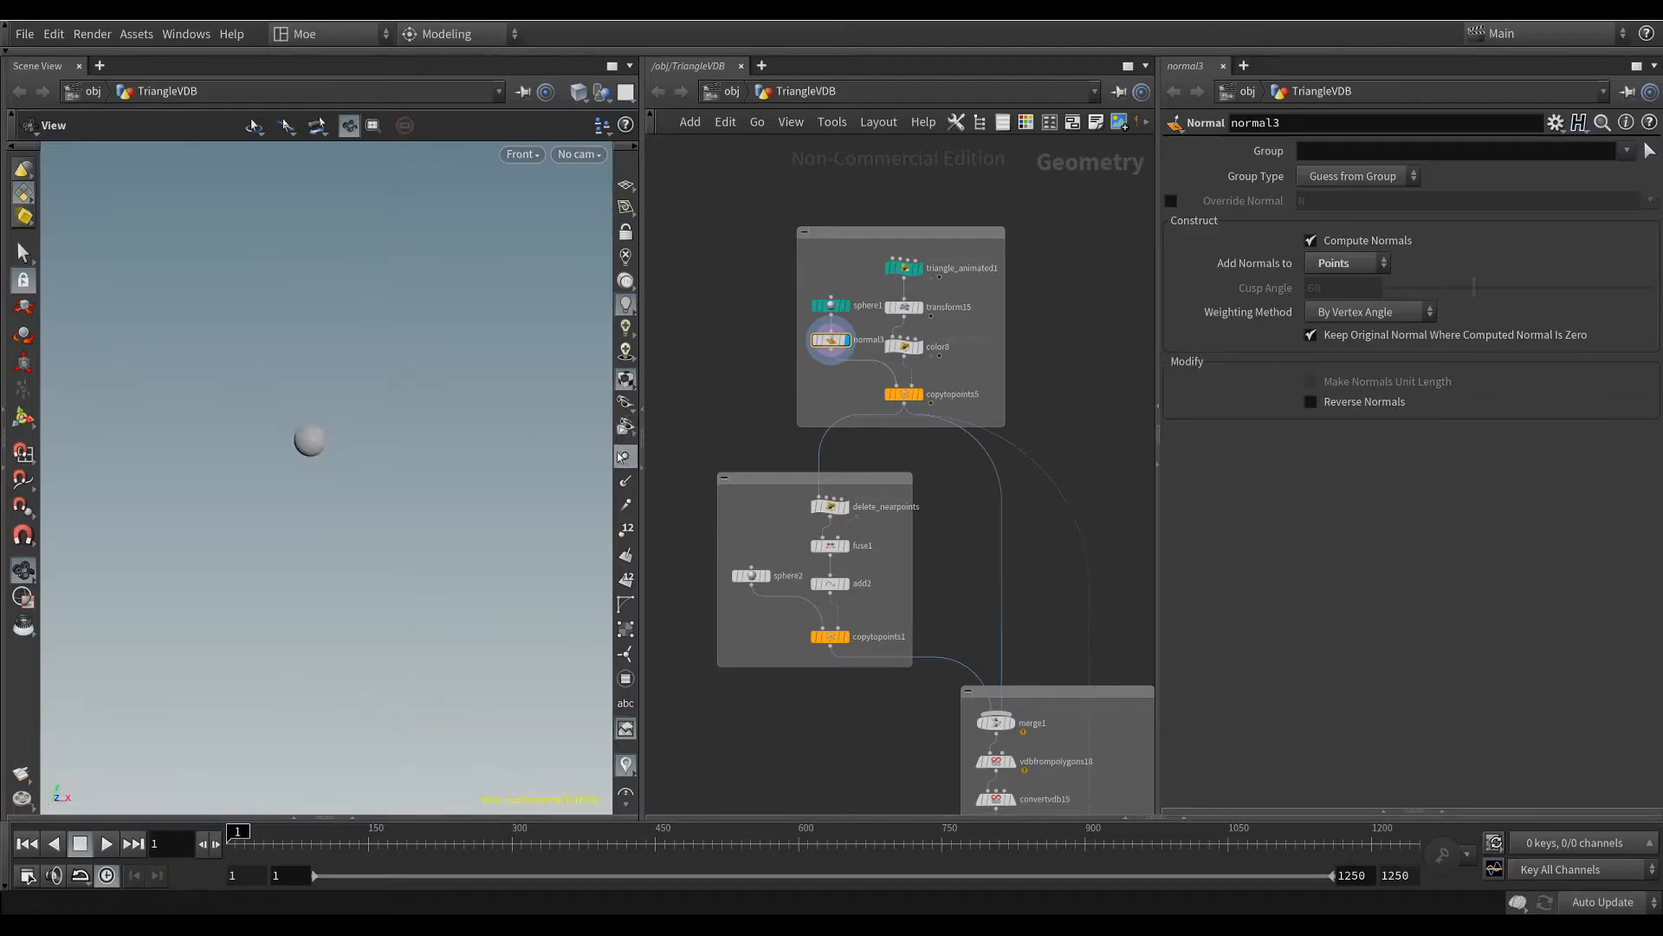
left_click(831, 305)
left_click(830, 340)
Step: Compare the output of copytopoints5 with its color8 and normal3 inputs in the viewport
left_click(903, 394)
key("r")
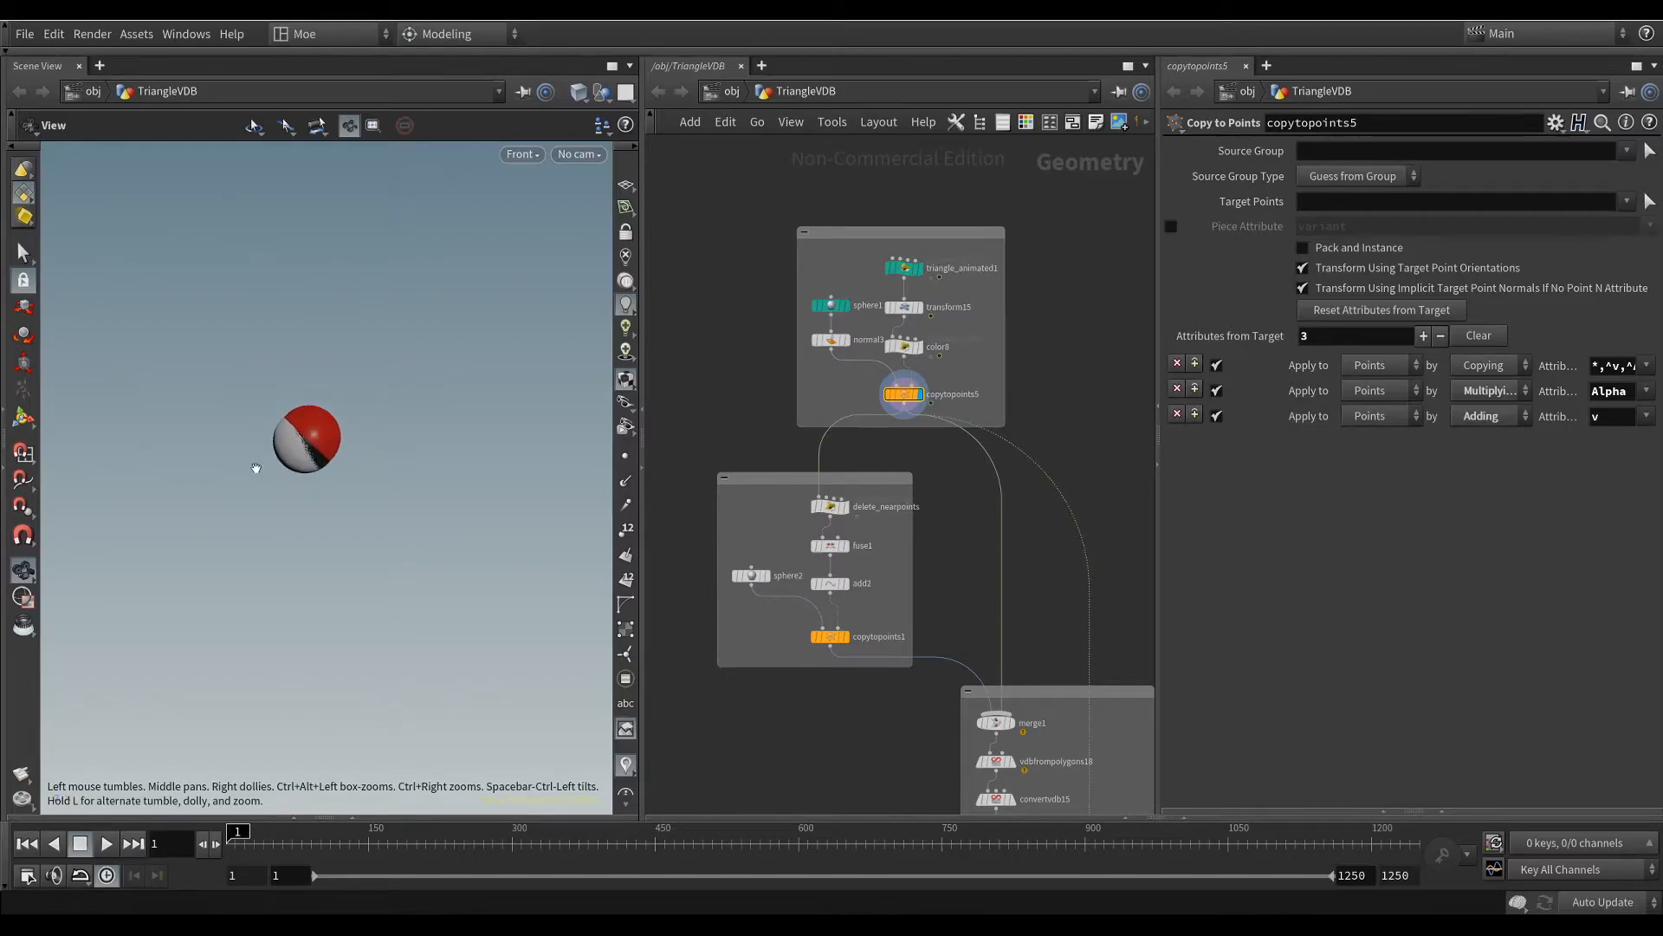
left_click(903, 346)
key("r")
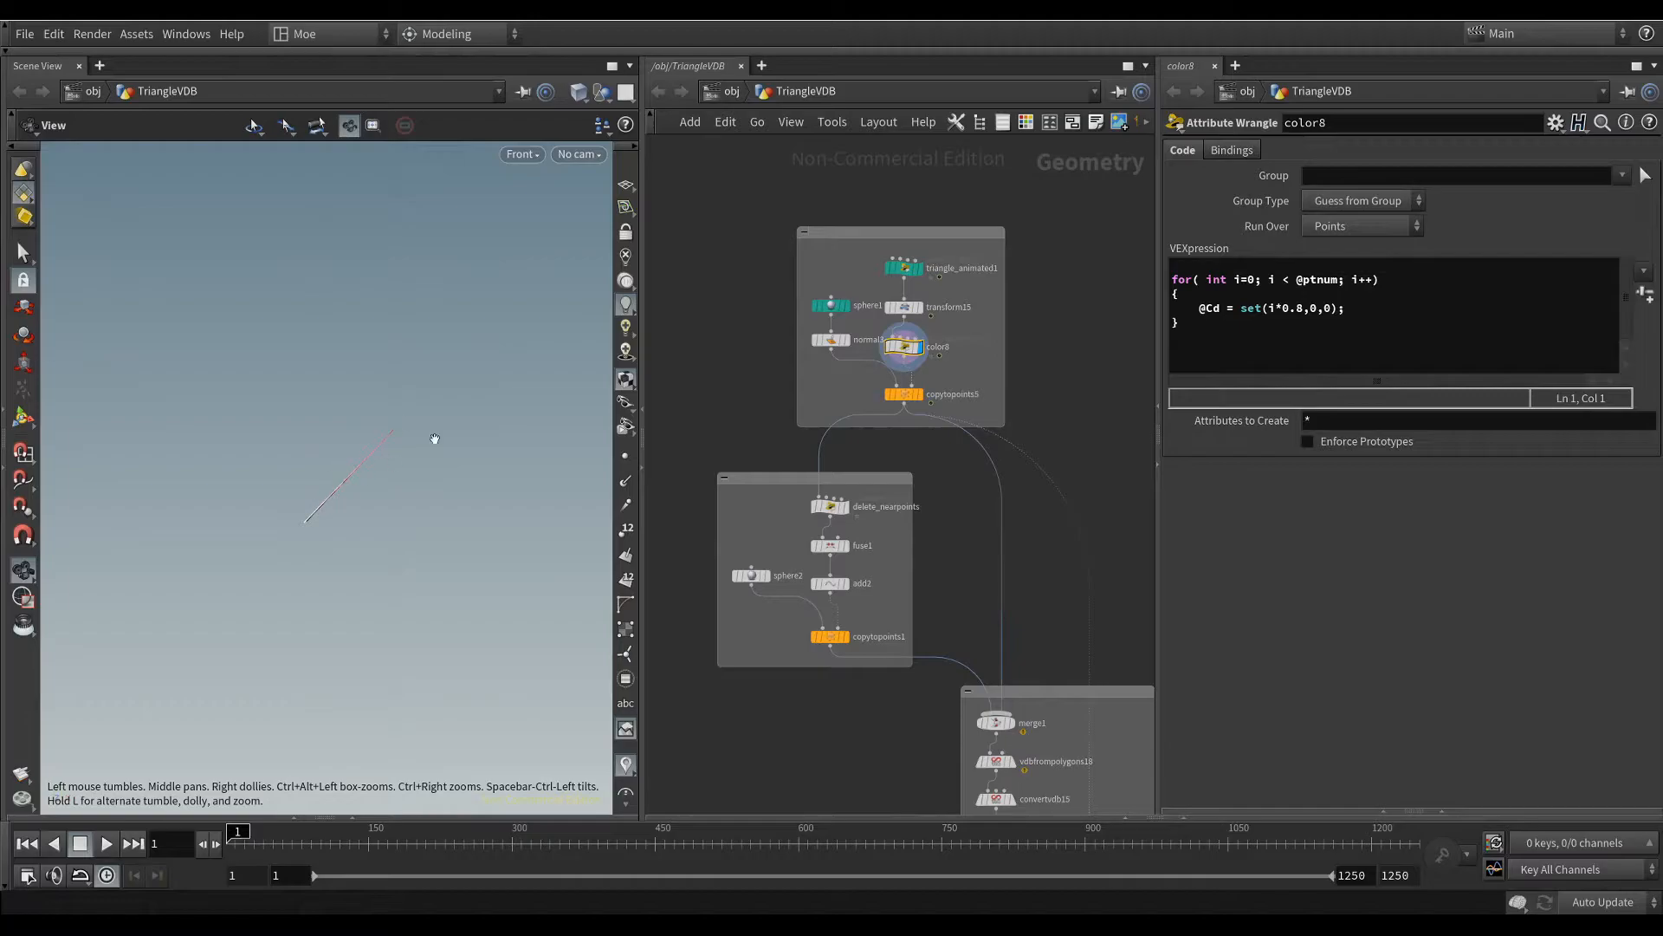
left_click(918, 394)
scroll(357, 471, "down", 10)
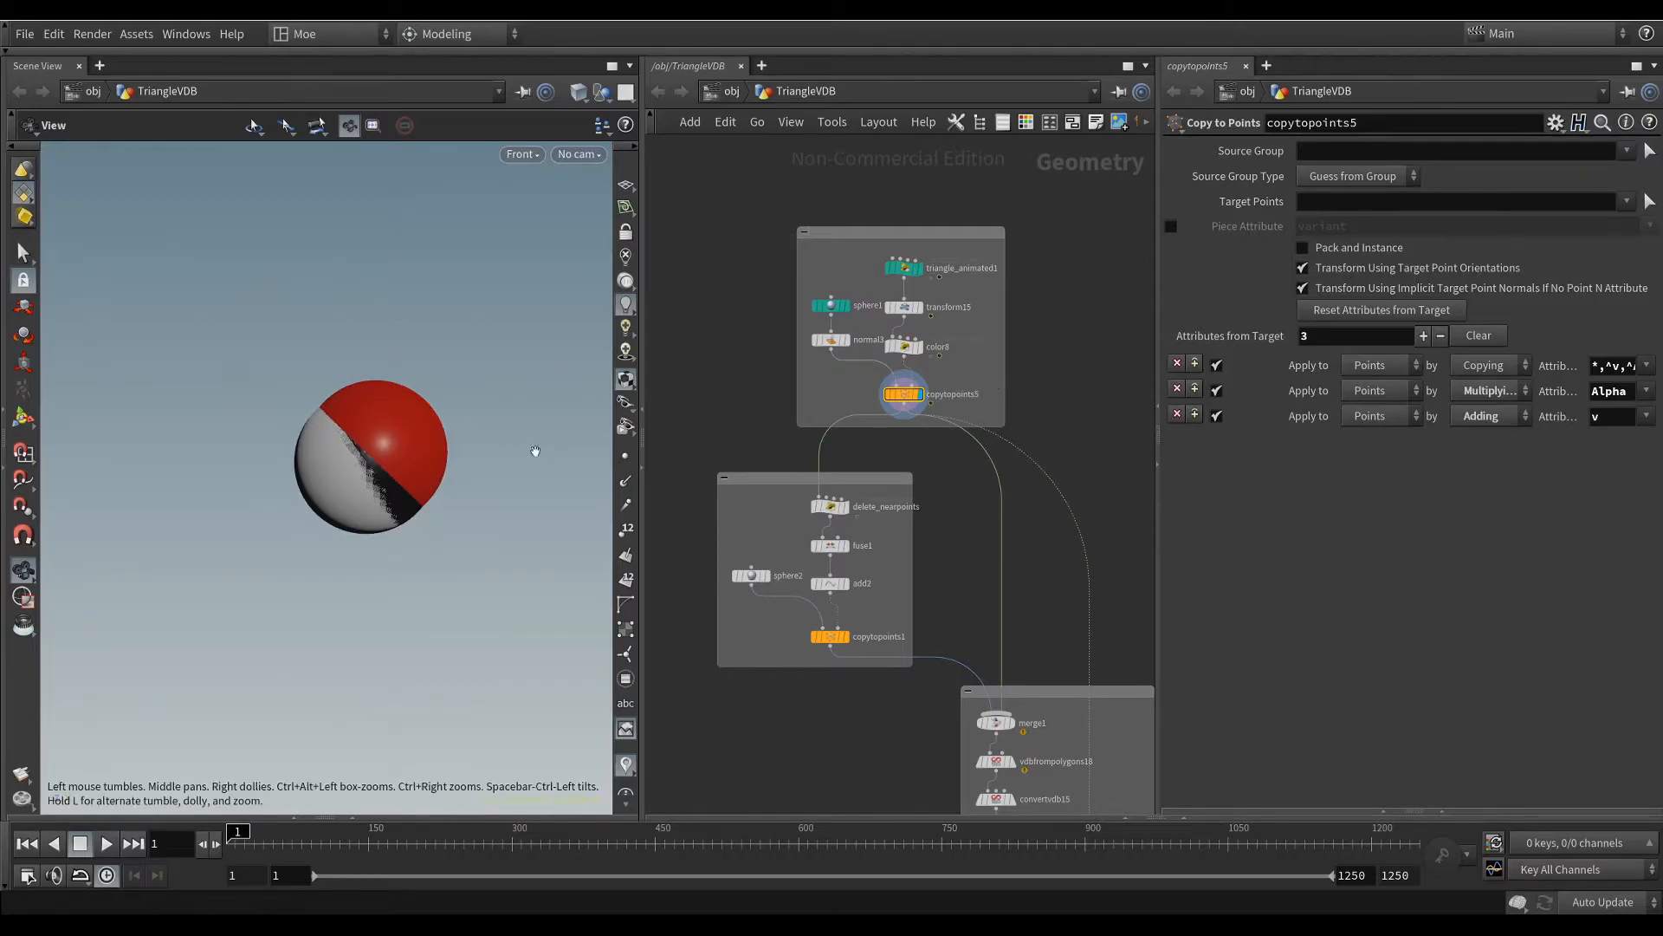
left_click(830, 340)
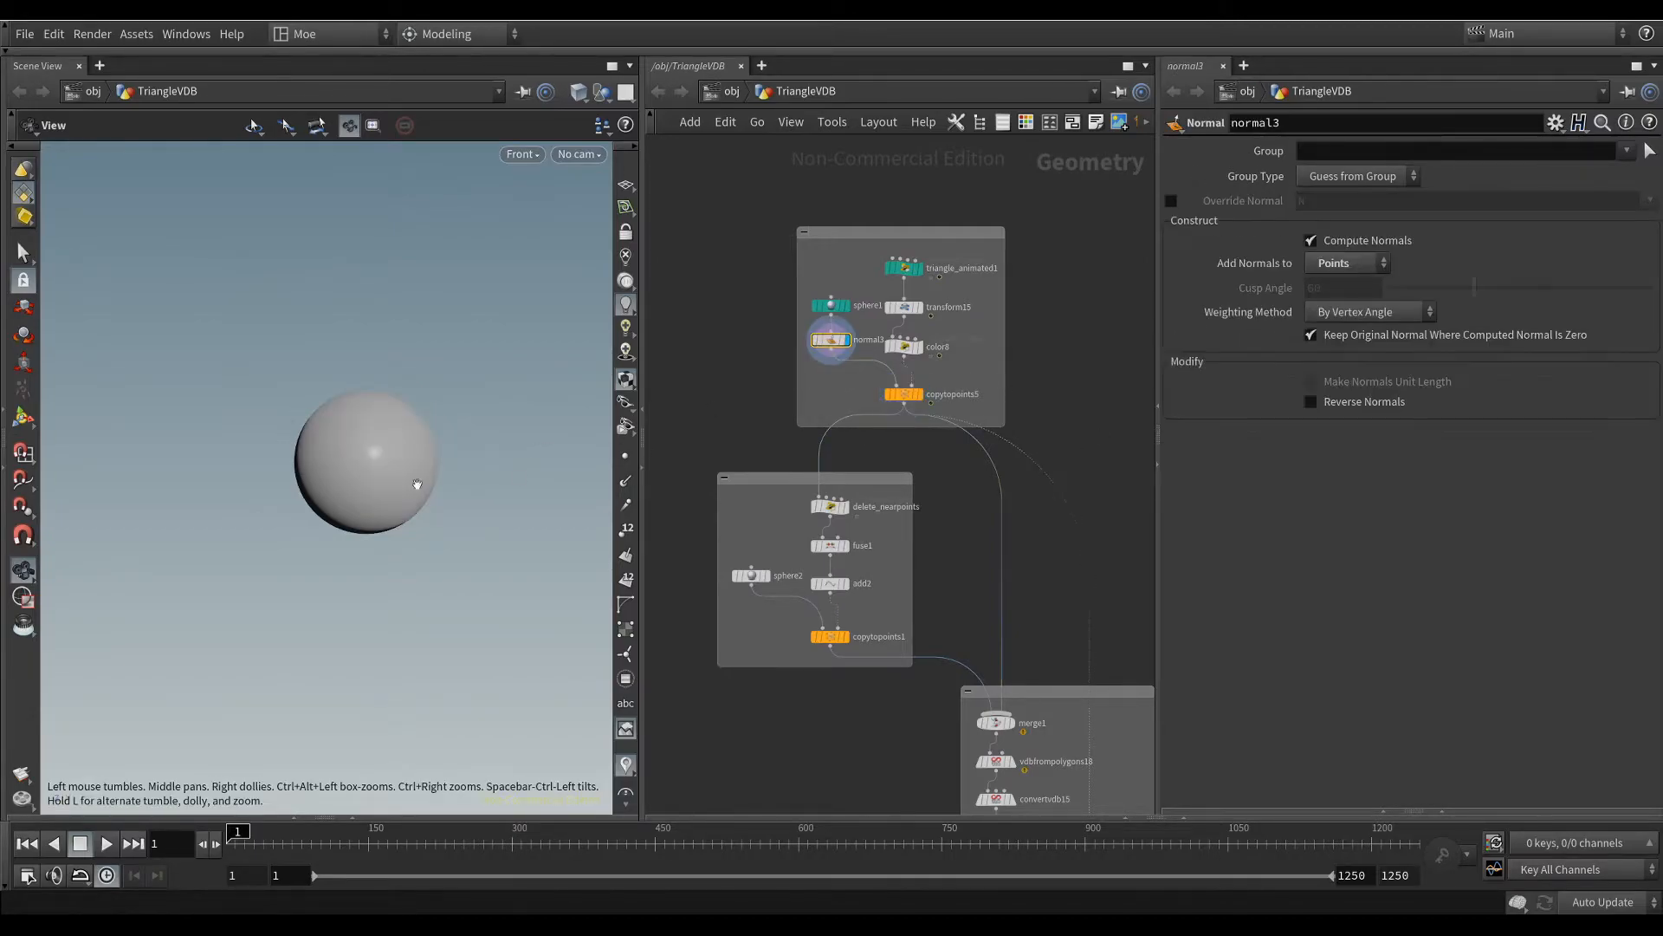
left_click(920, 394)
Step: Display the delete_nearpoints wrangle, review its code, and scrub the animation to frame 94
middle_click_drag(949, 506, 913, 392)
scroll(918, 412, "down", 2)
scroll(874, 440, "up", 2)
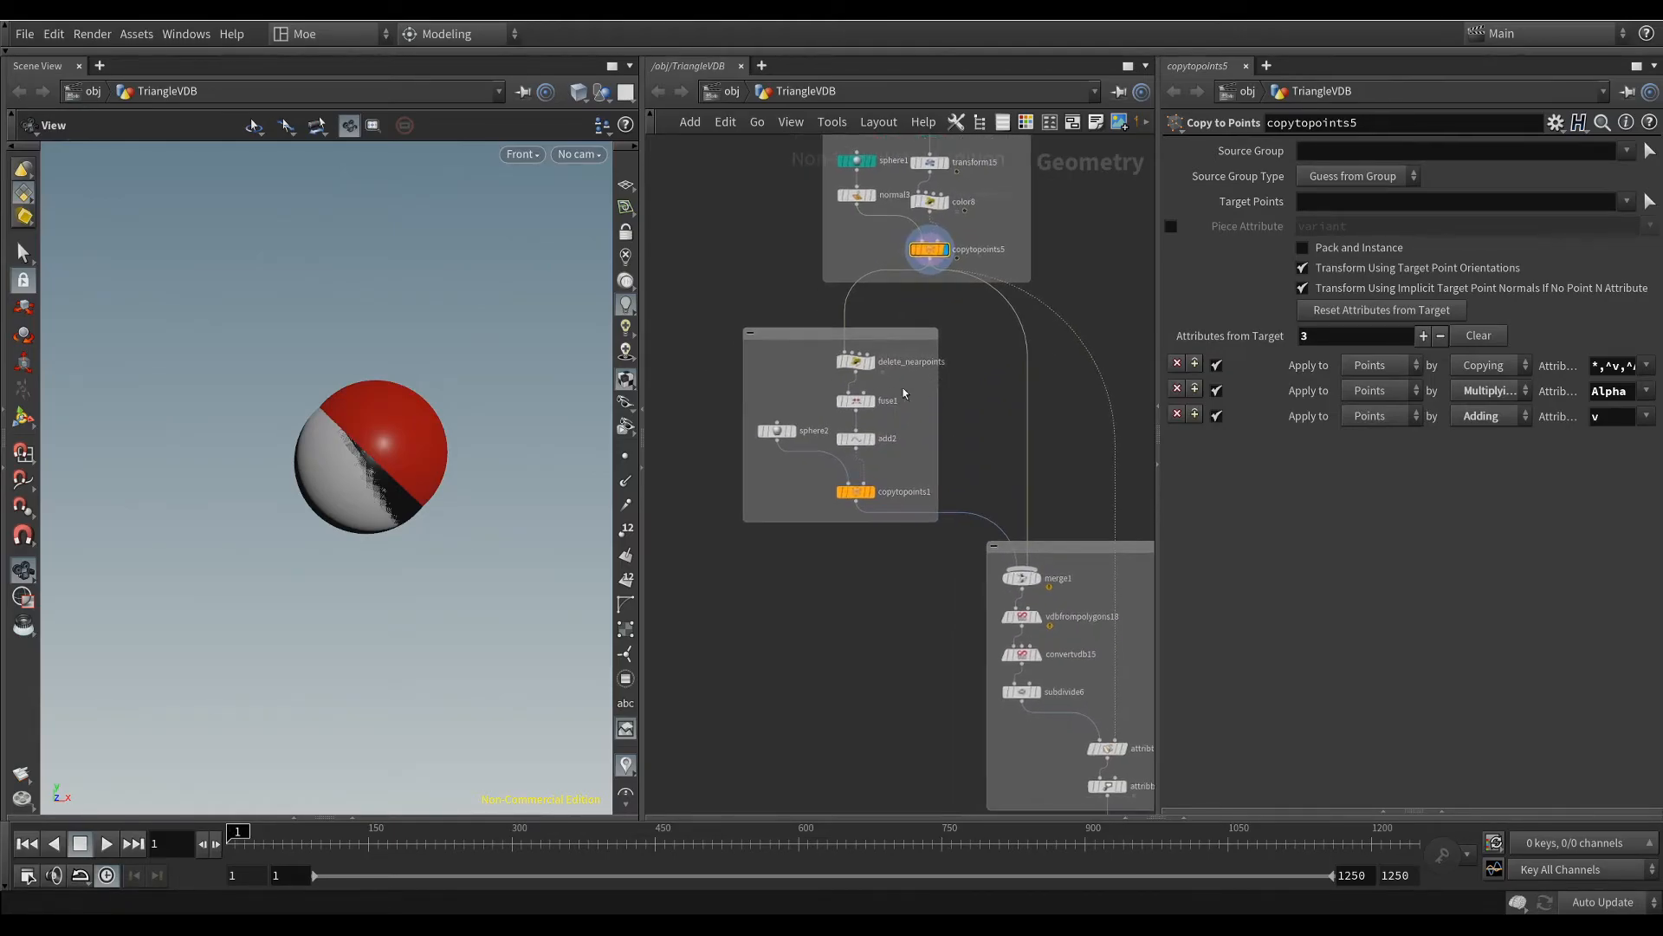
left_click(871, 362)
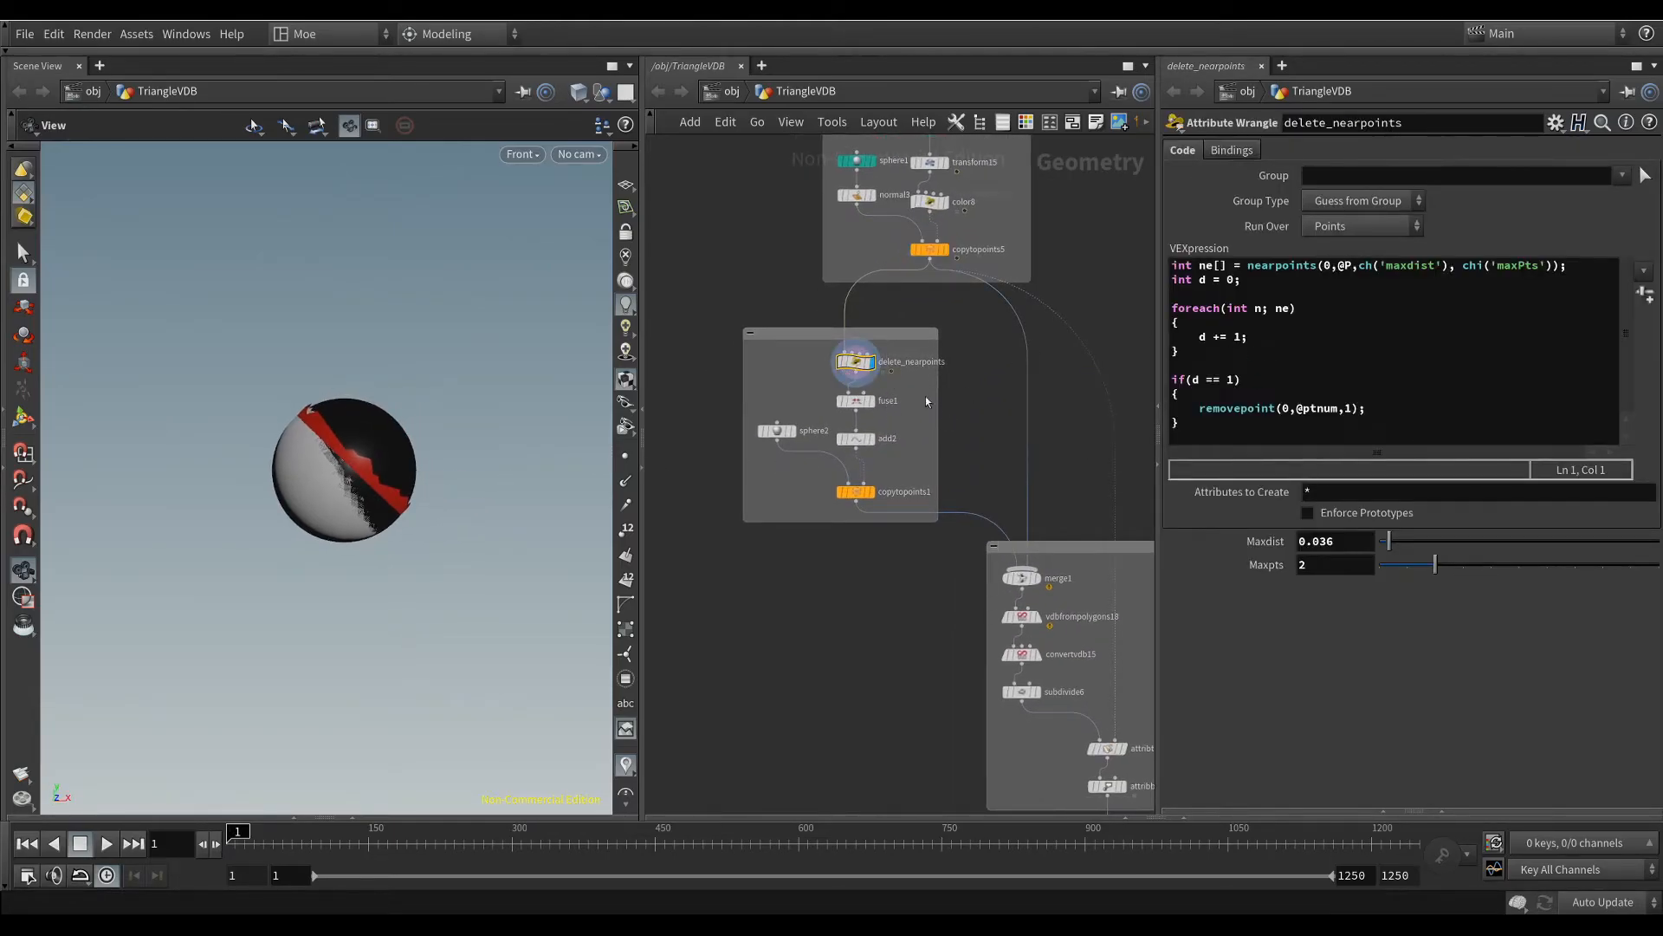
middle_click_drag(1028, 254, 1003, 356)
left_click_drag(266, 837, 314, 844)
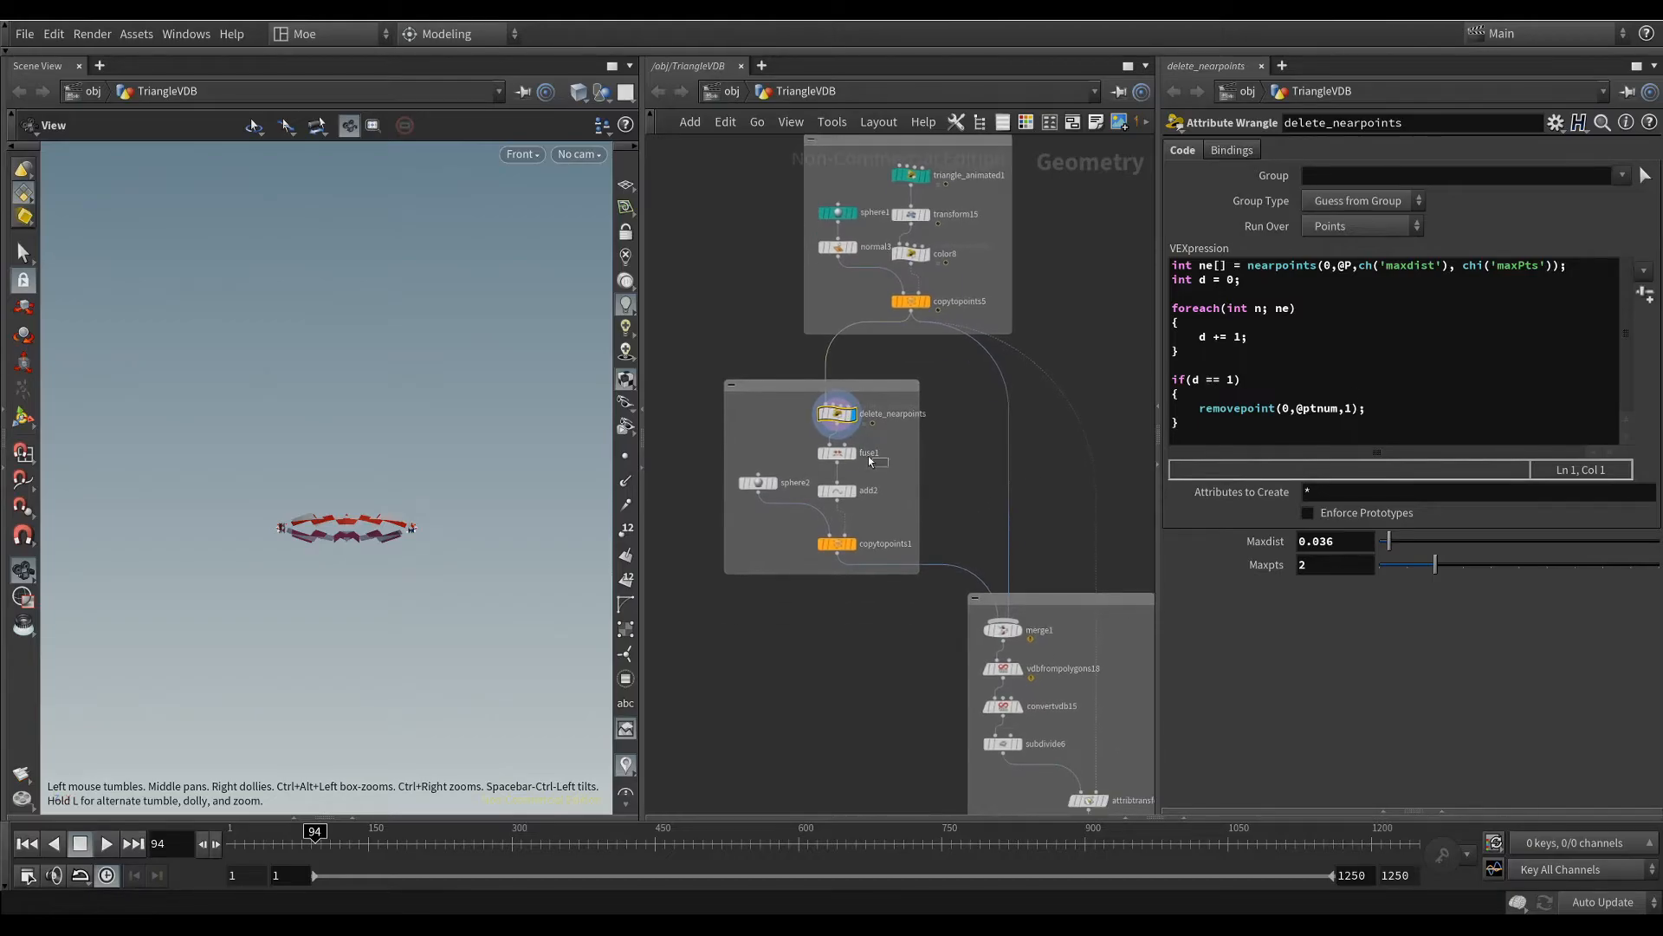
Step: Display fuse1, add2, sphere2 and copytopoints1 one after another to examine how the connecting geometry is built
left_click(854, 453)
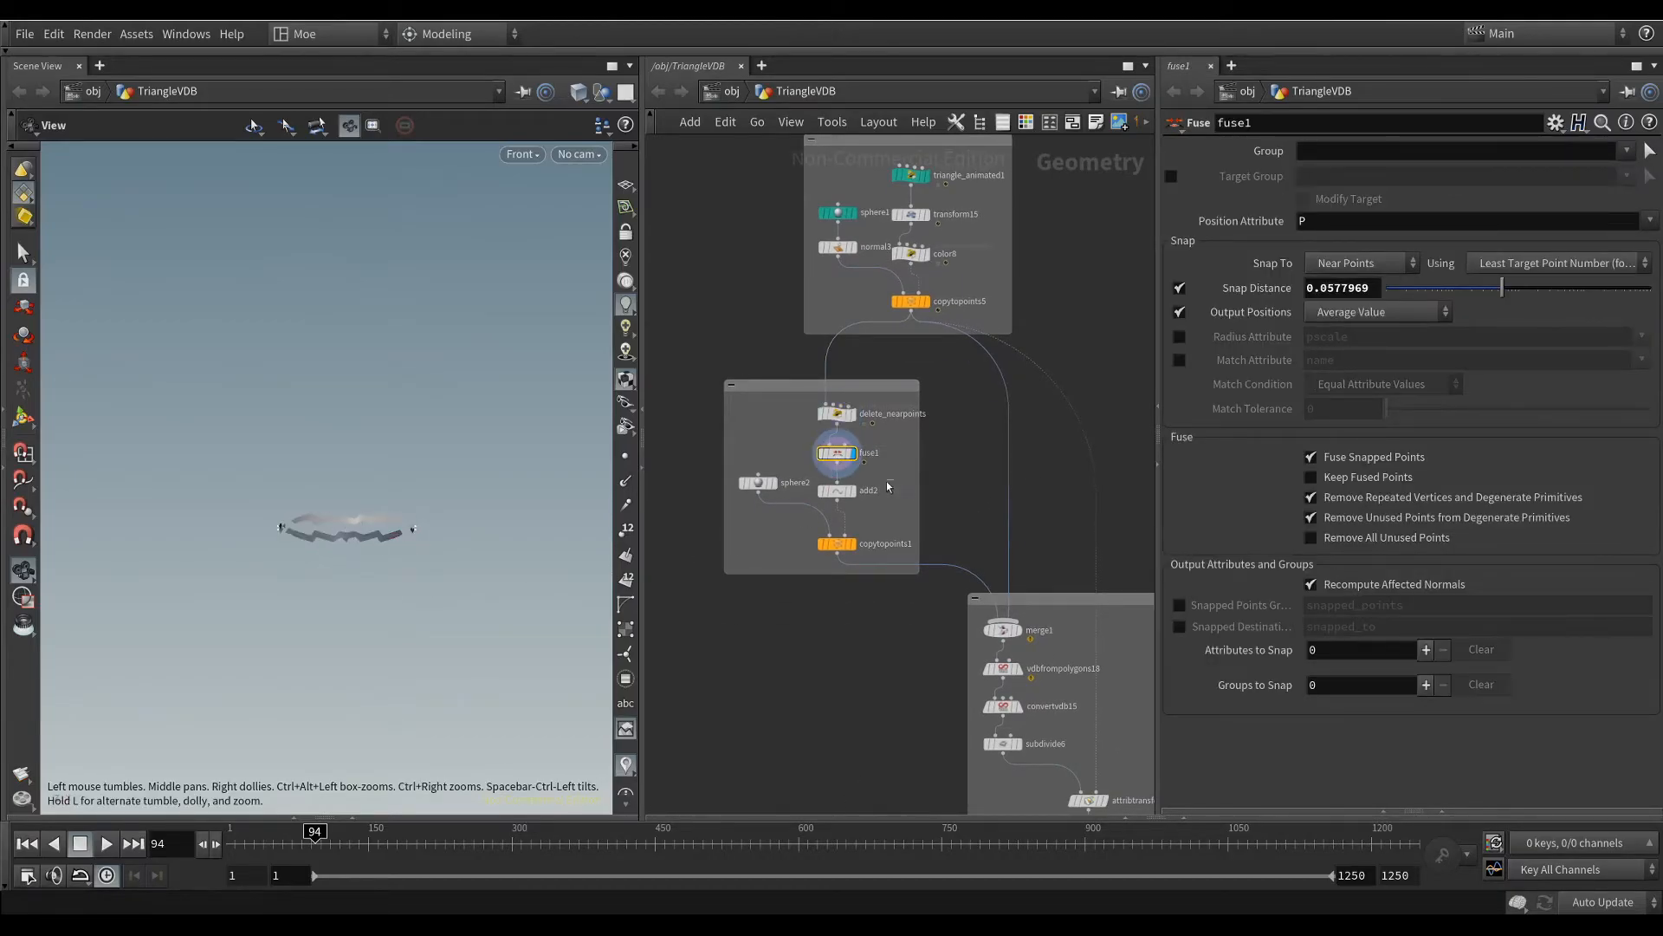
left_click_drag(853, 491, 755, 487)
left_click(853, 491)
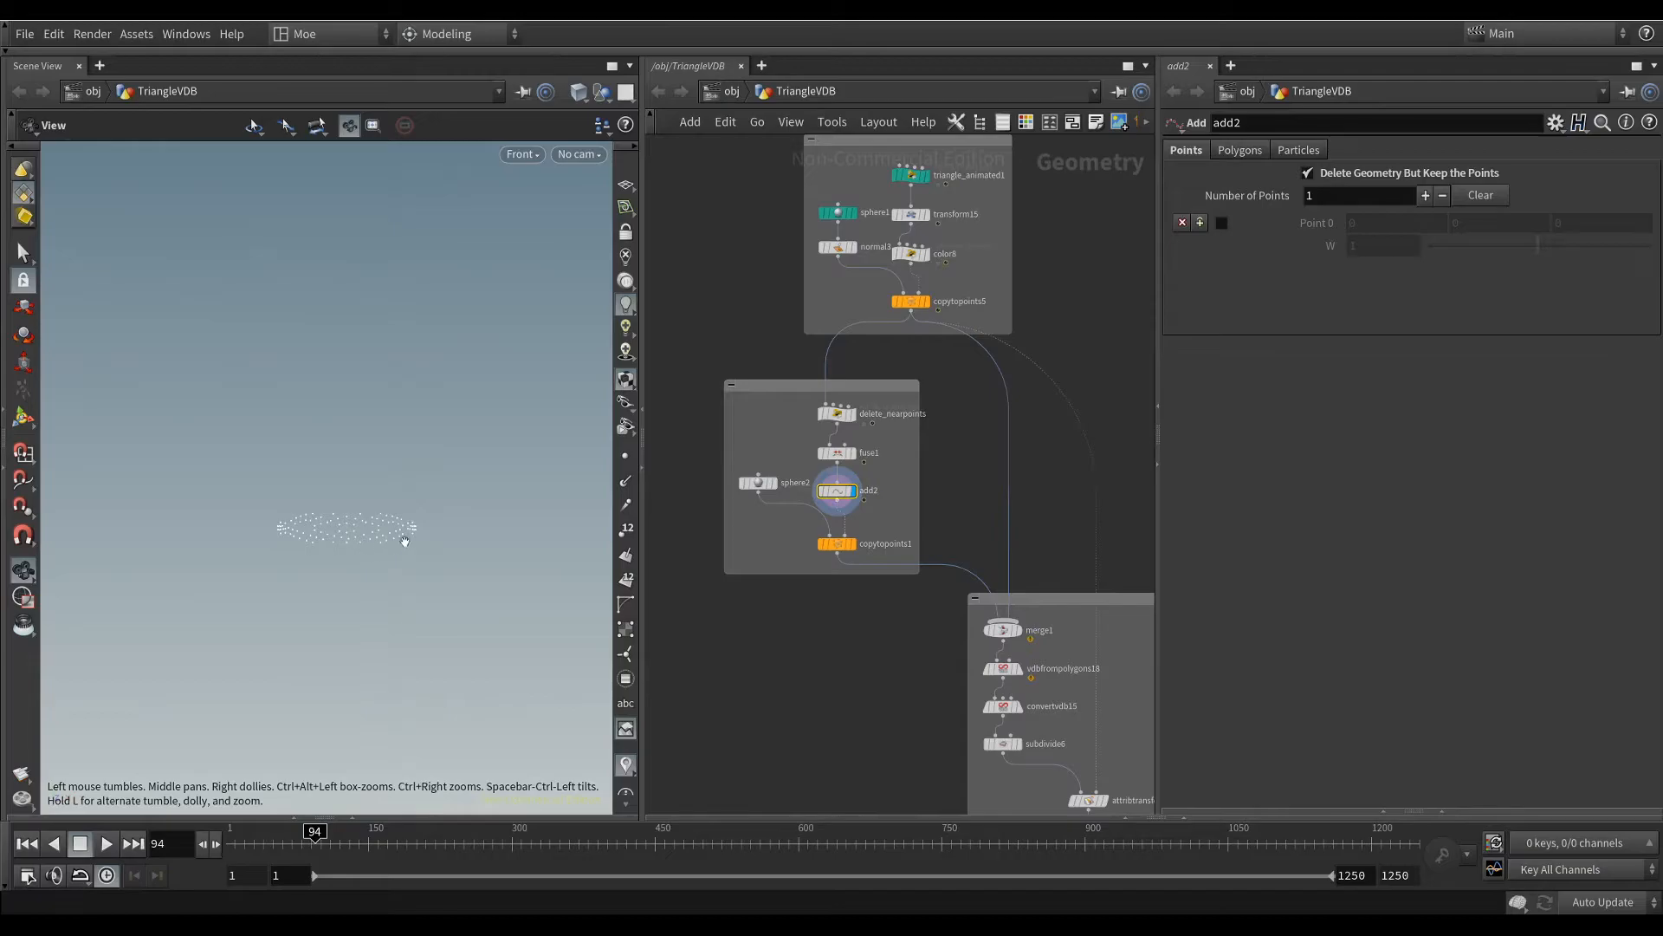
middle_click_drag(393, 534, 376, 501)
left_click(751, 478)
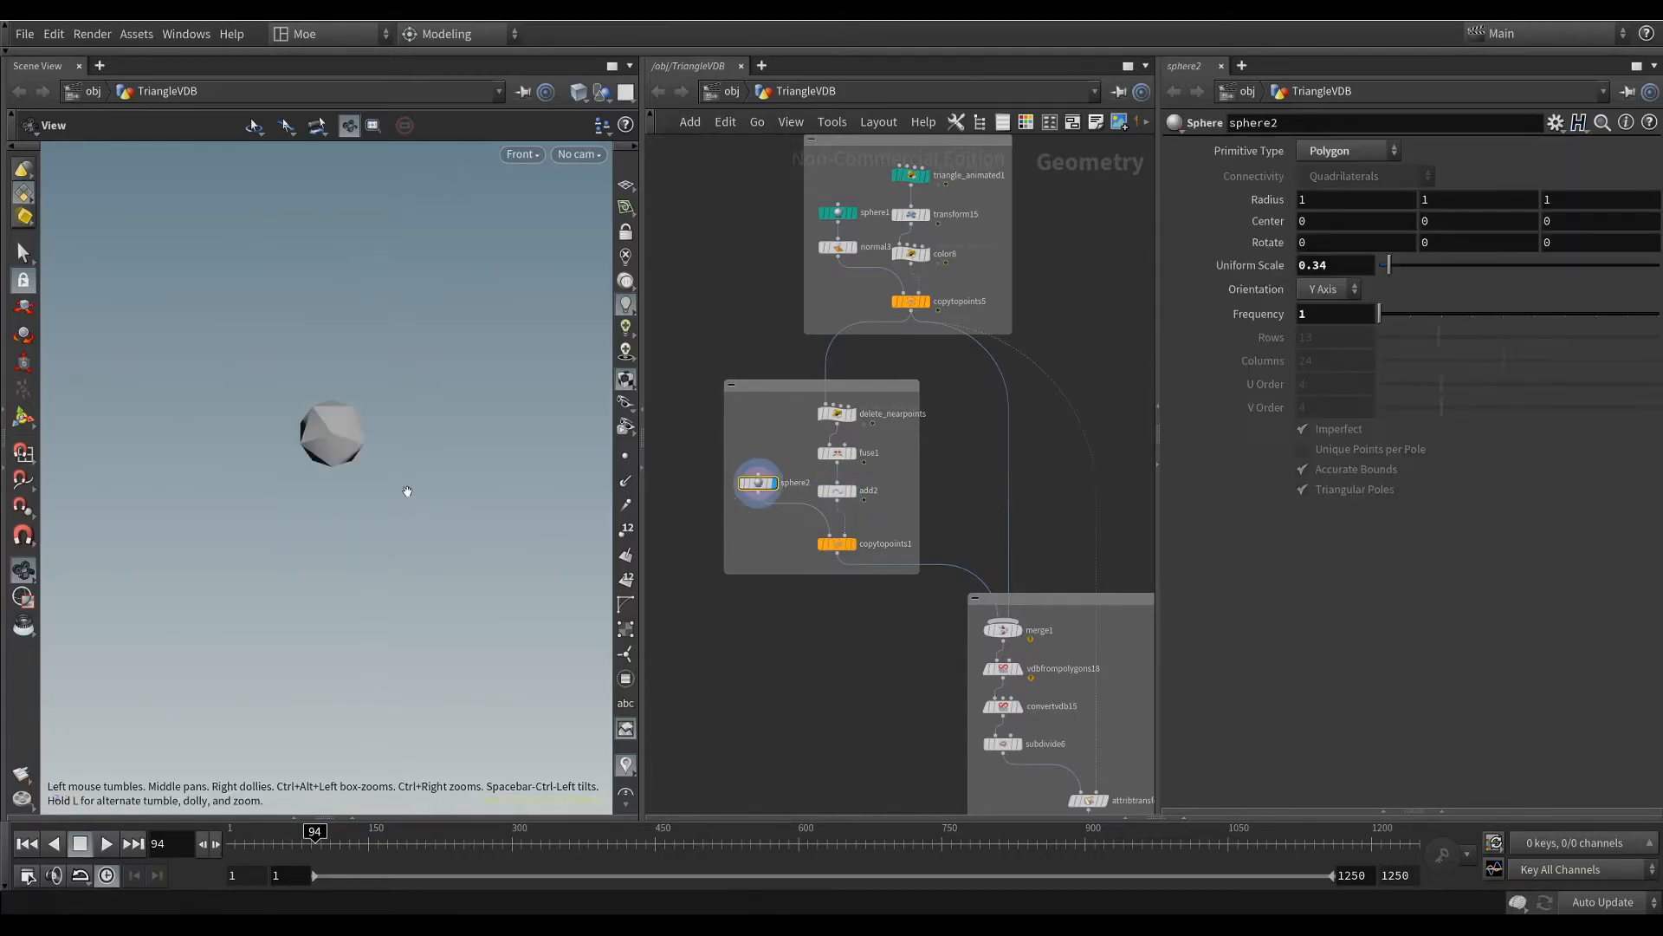
left_click(840, 544)
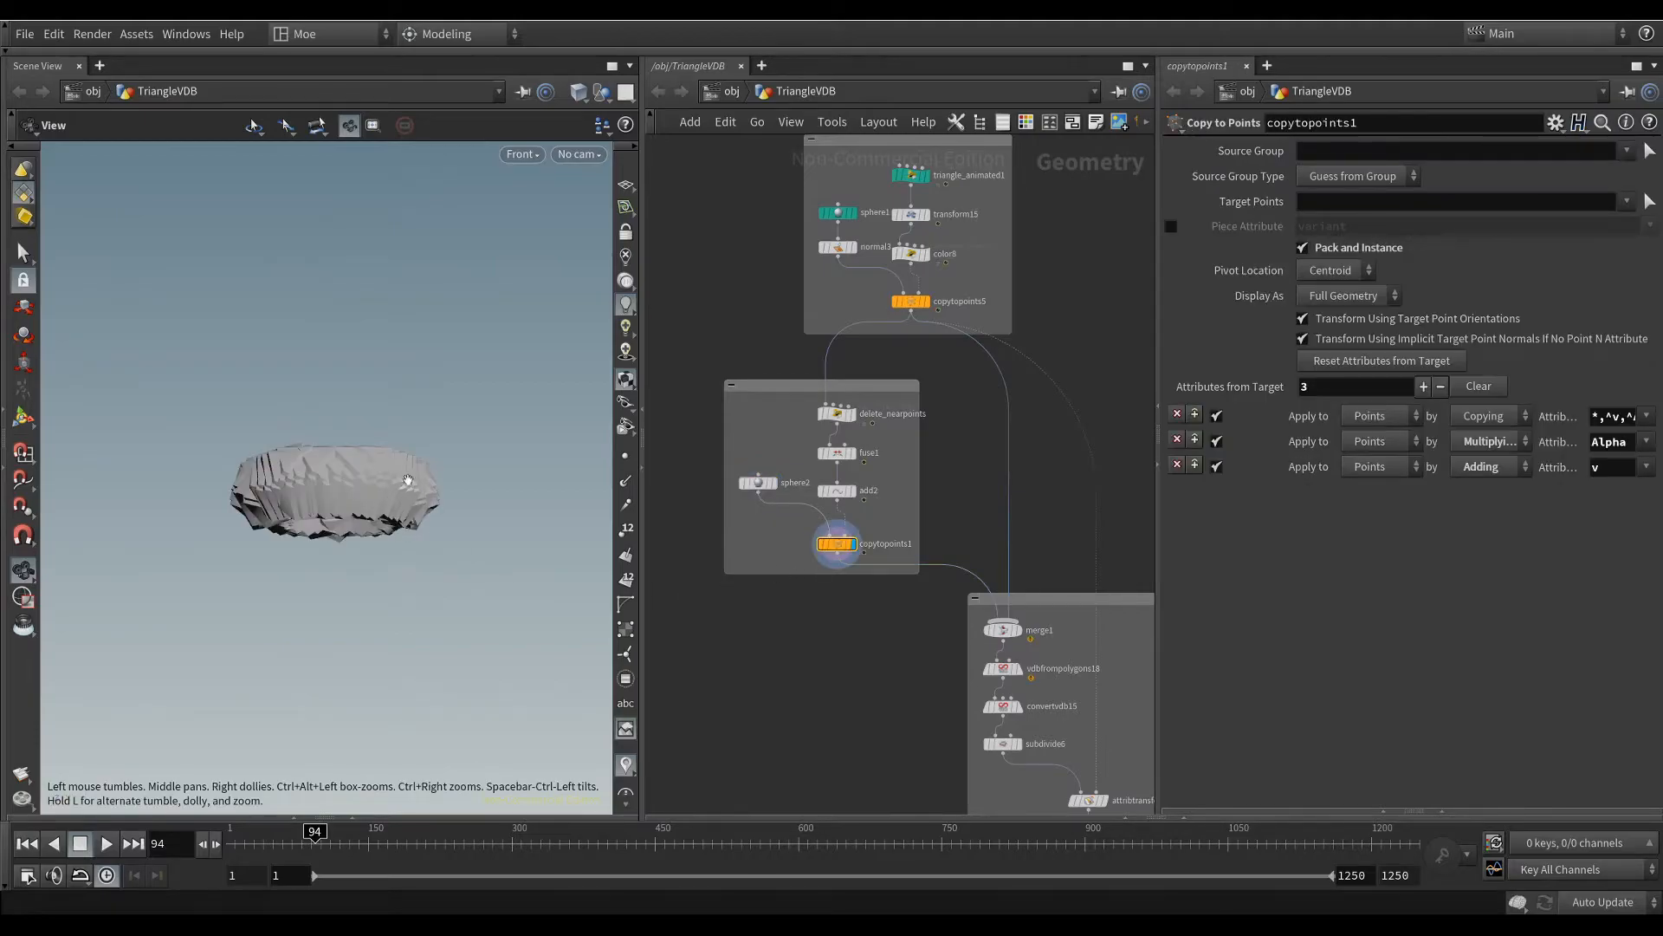
Step: Overlay the copytopoints5 spheres as a template on the displayed copytopoints1 geometry and examine where they meet
middle_click_drag(866, 665, 869, 605)
middle_click_drag(999, 448, 989, 482)
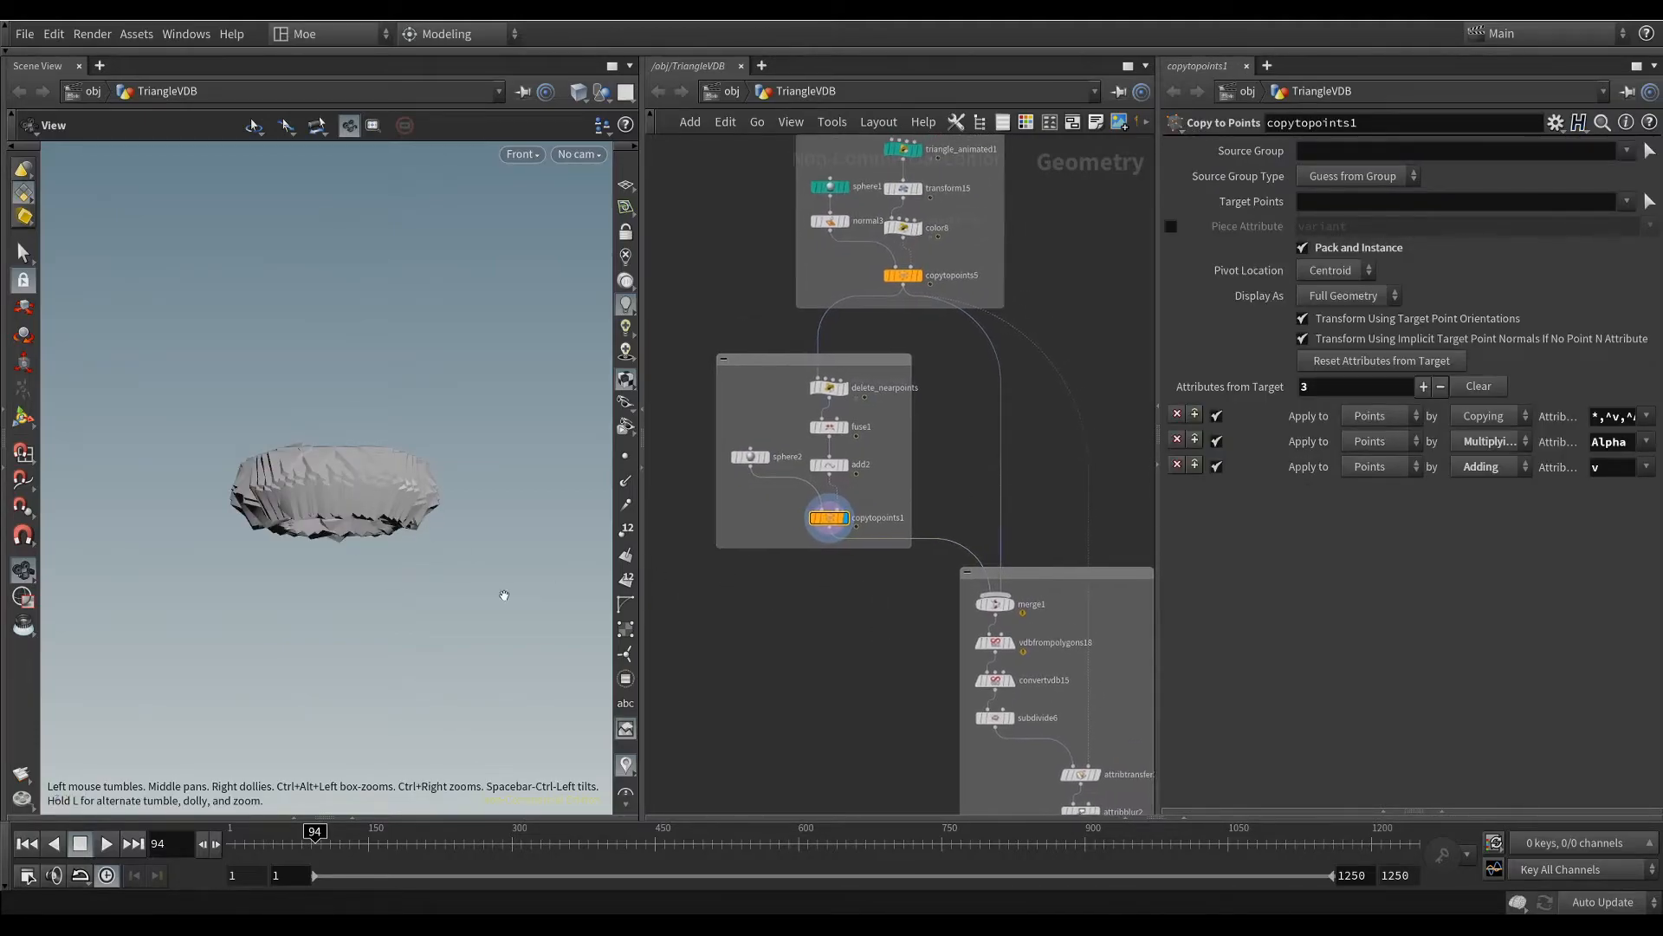
left_click(903, 277)
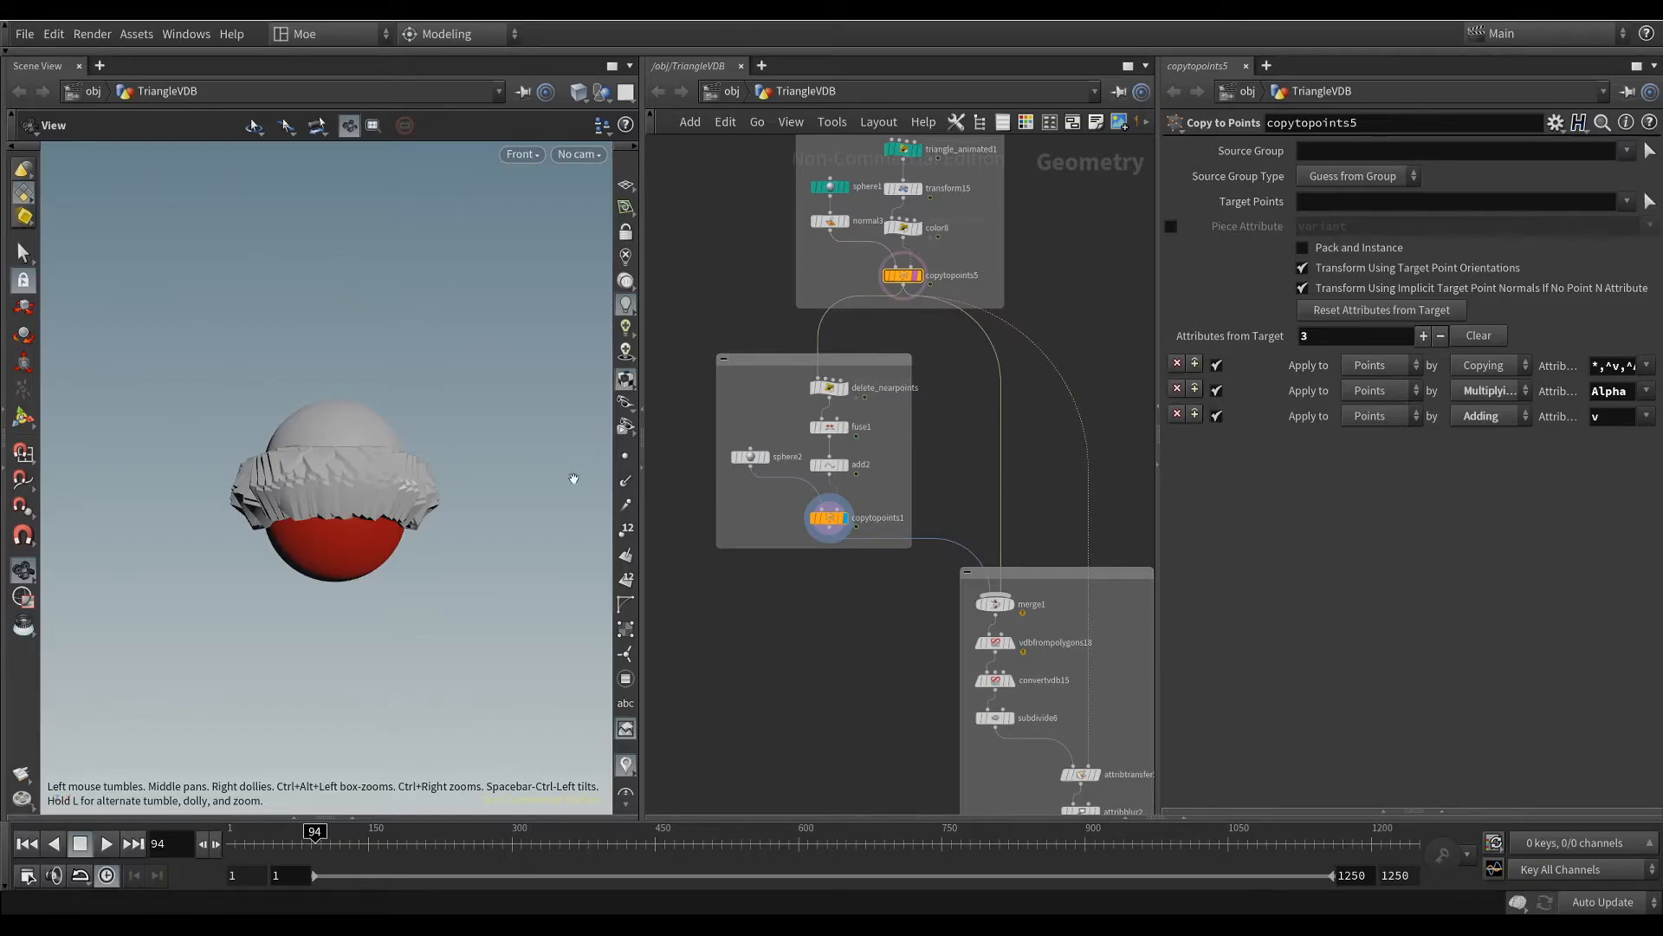
scroll(344, 528, "up", 2)
scroll(502, 549, "up", 10)
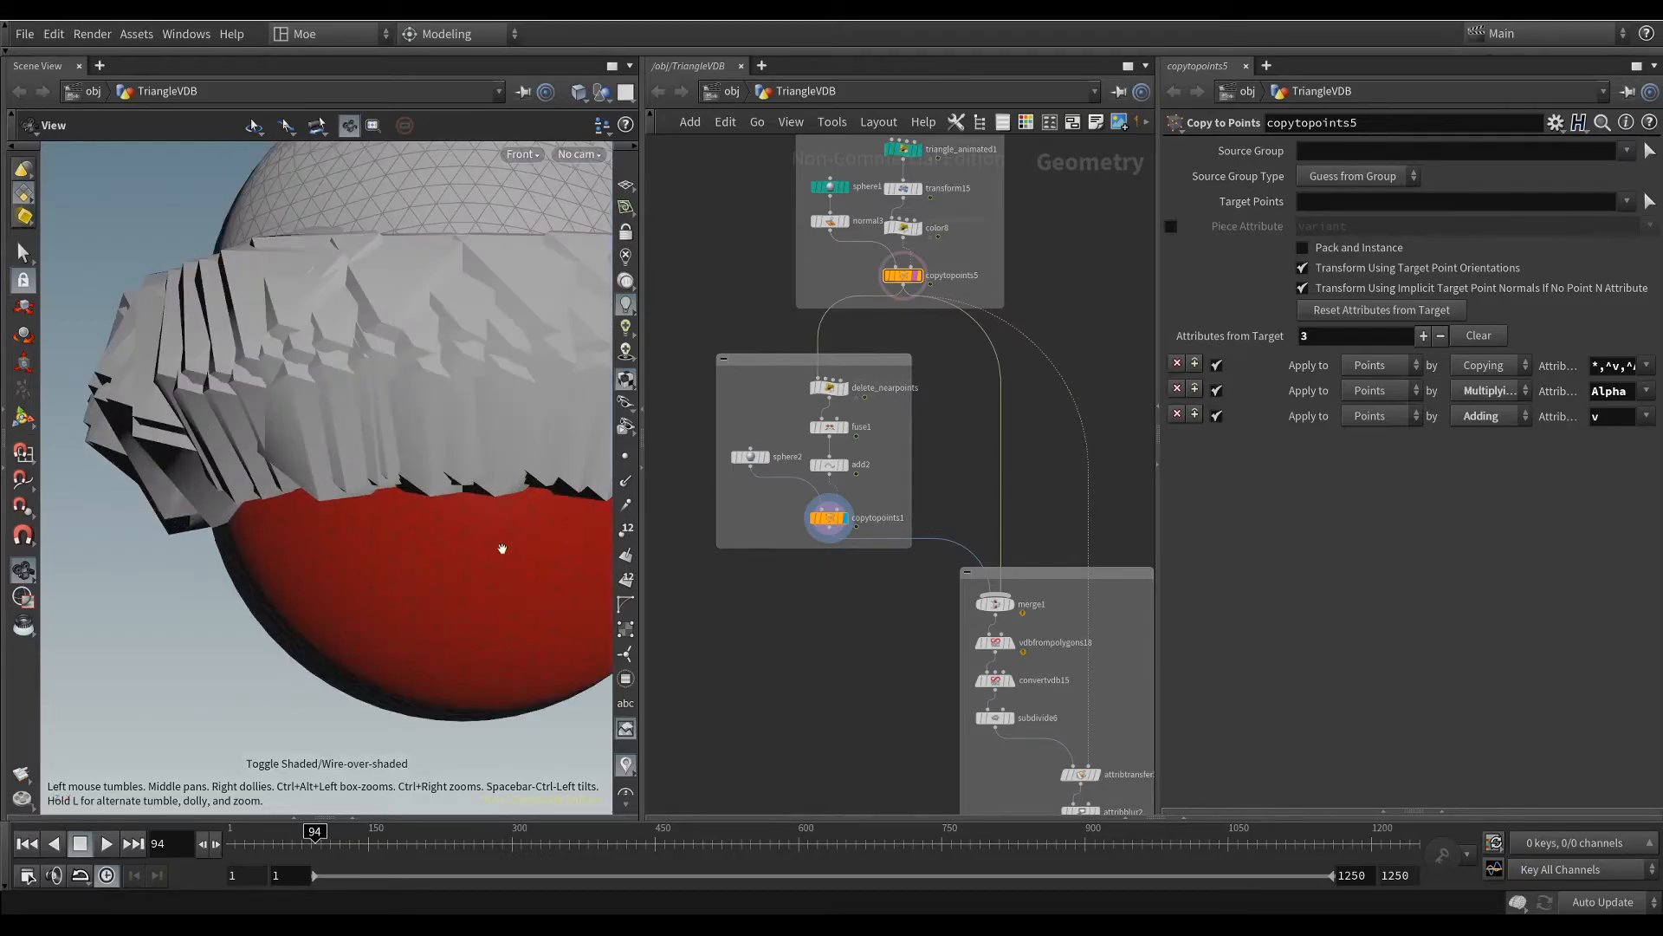
Step: Adjust Maxdist on the delete_nearpoints wrangle, trying 0.084 and then setting it to 0.051
left_click(870, 392)
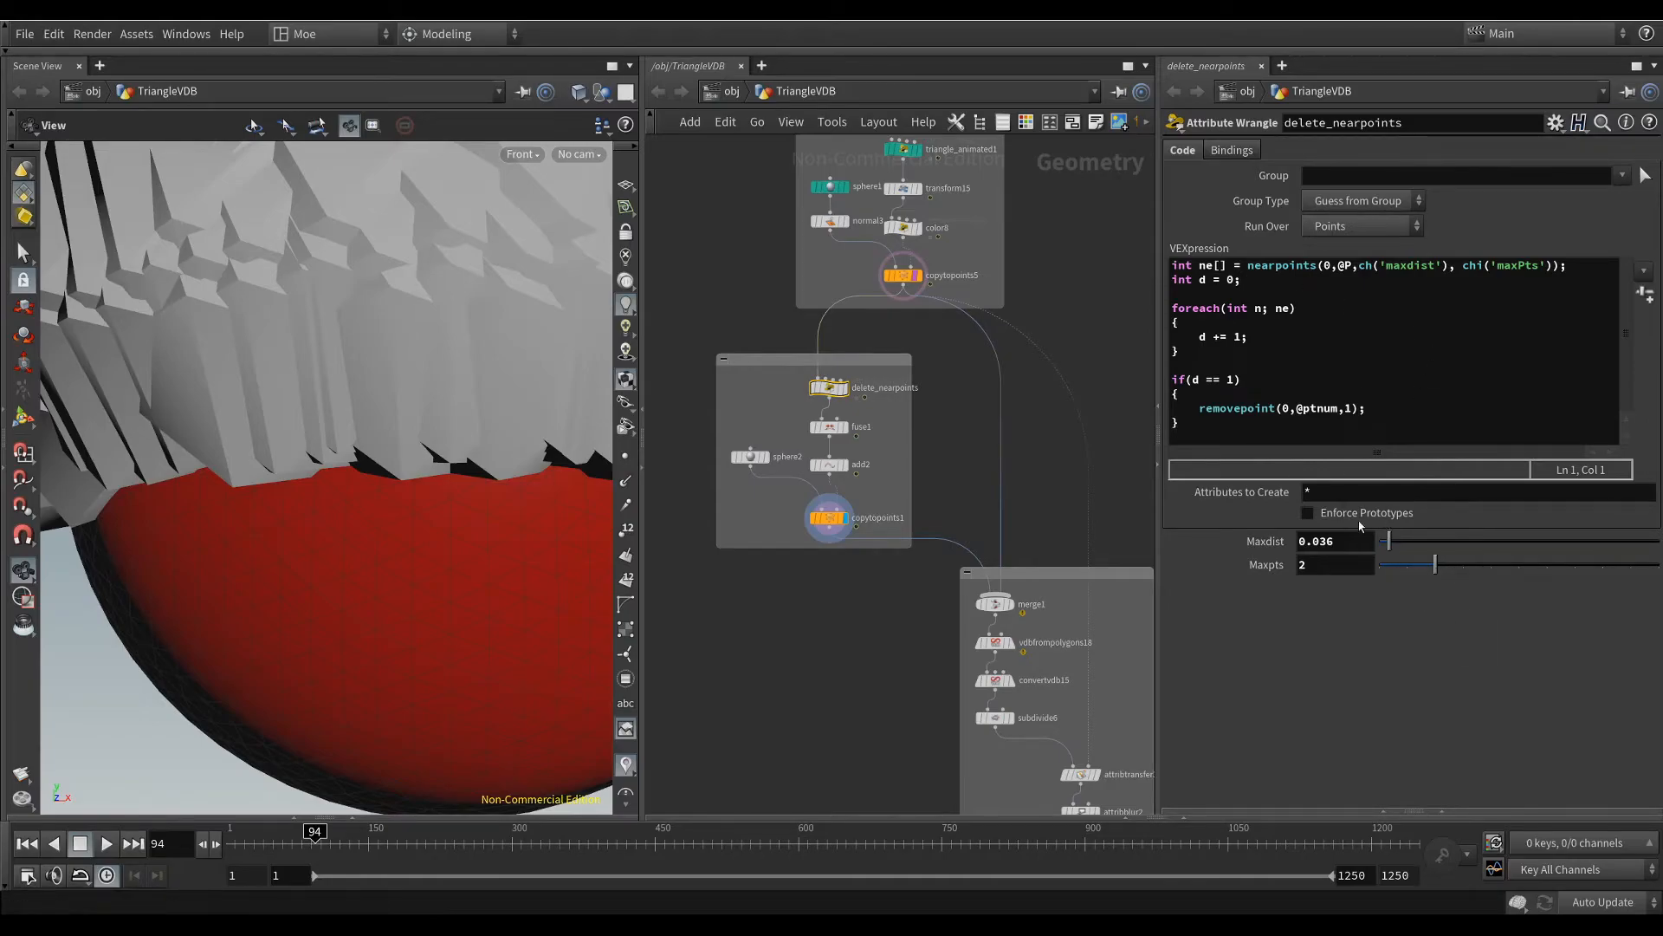
middle_click_drag(434, 575, 386, 562)
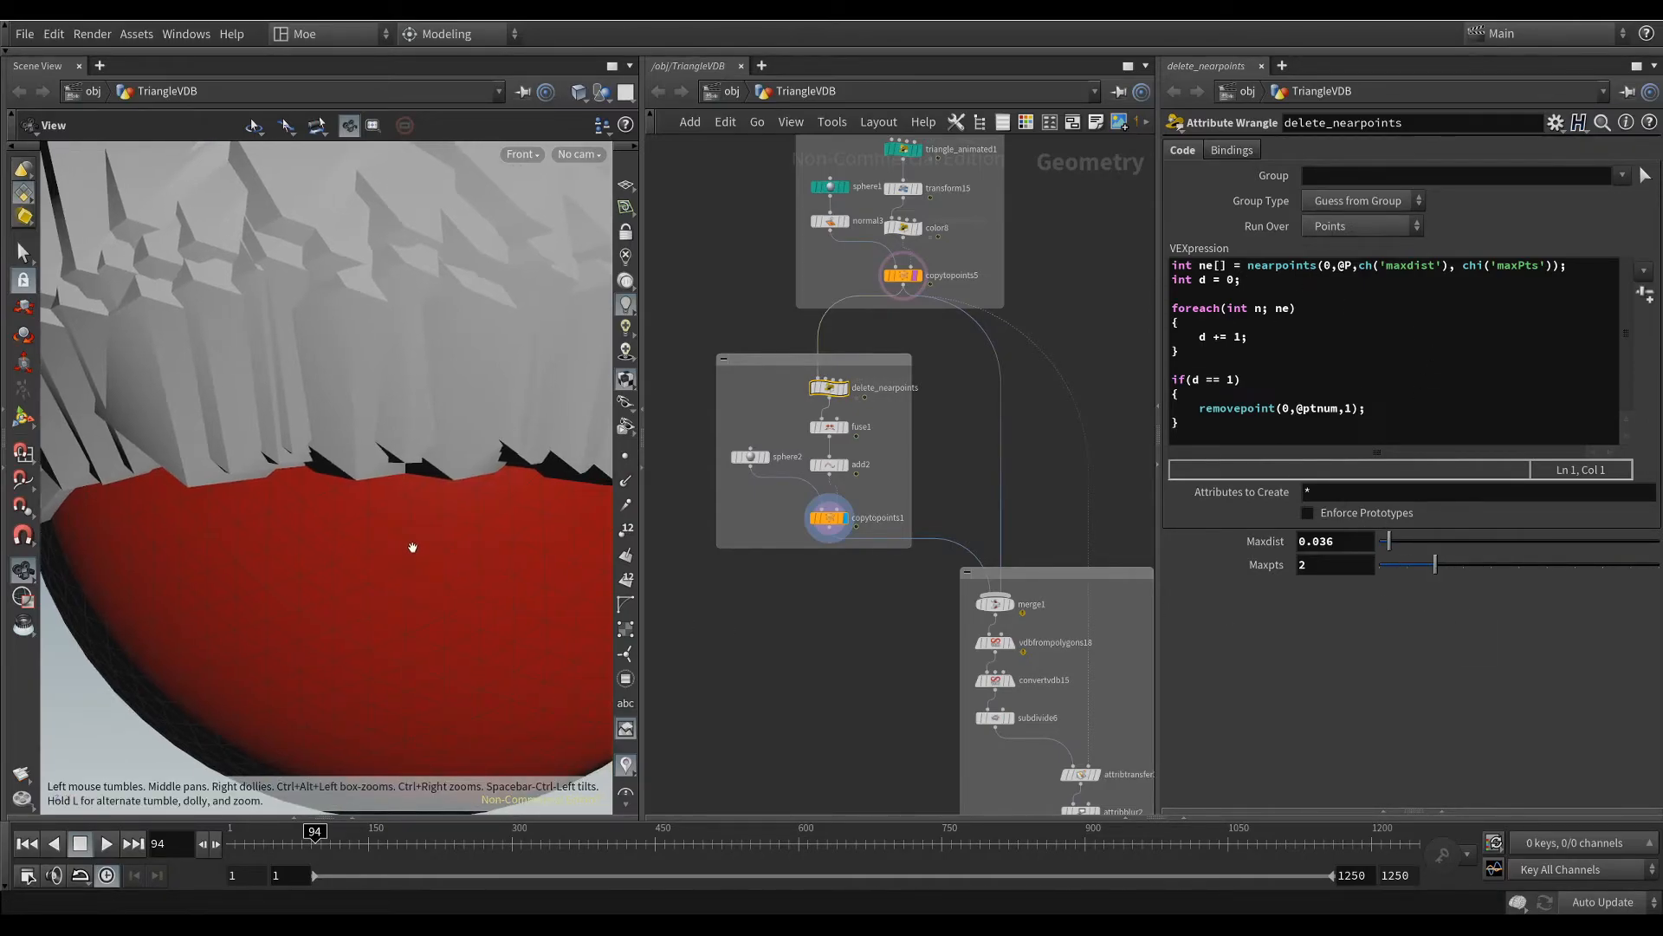
middle_click_drag(376, 538, 394, 521)
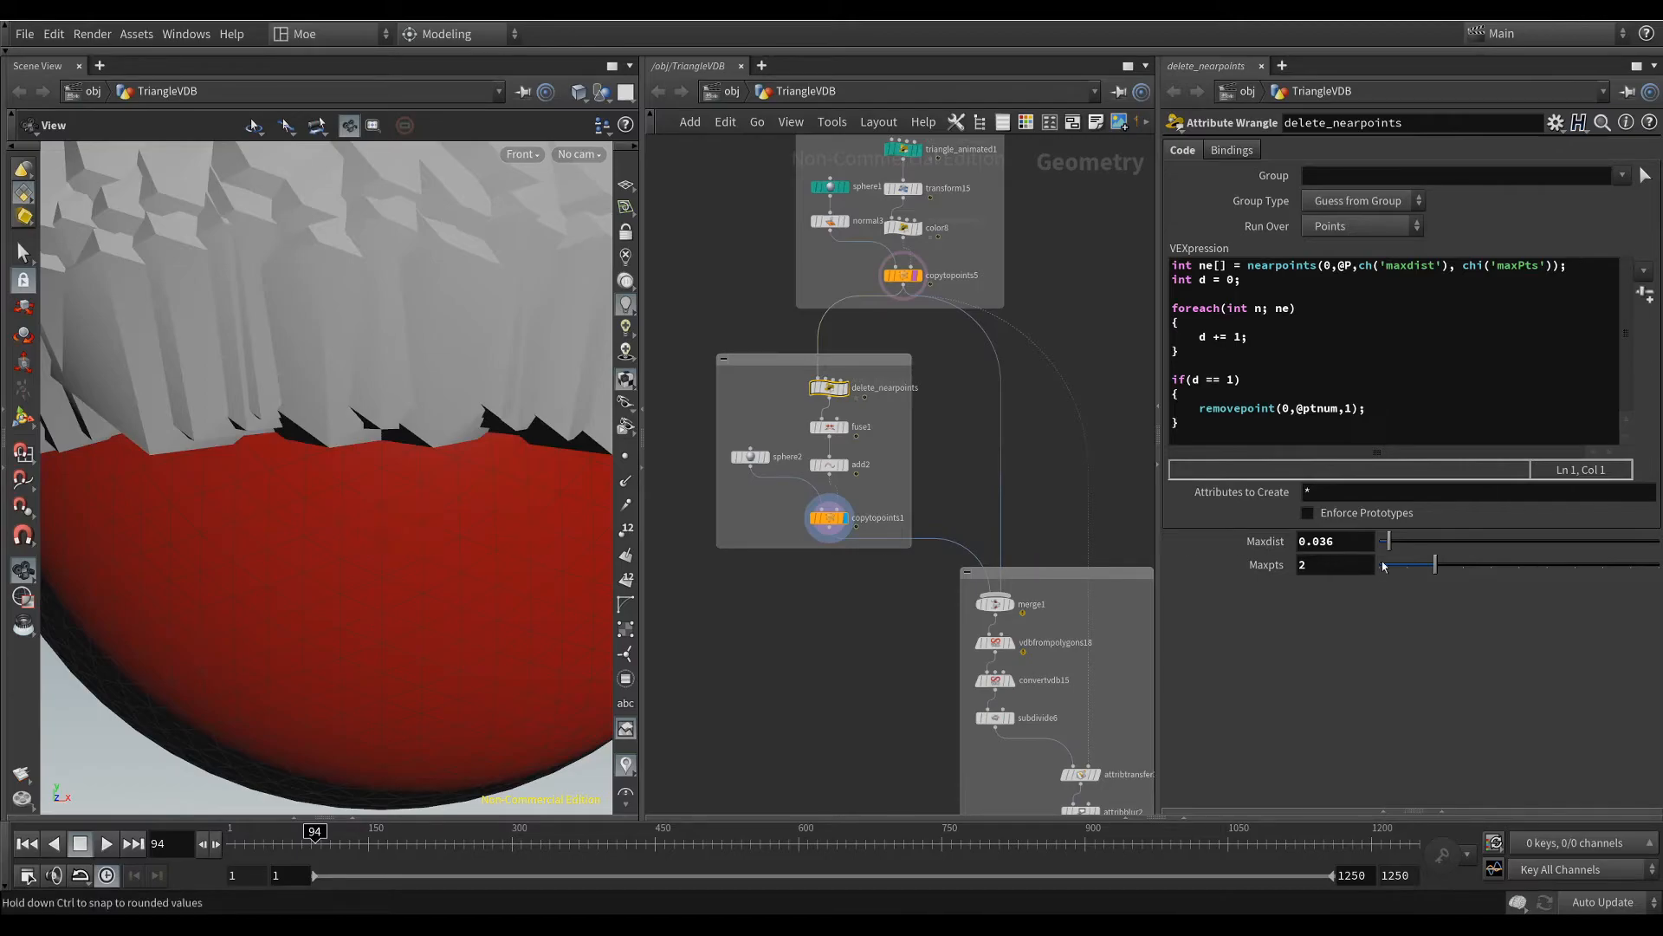
left_click_drag(1387, 549, 1405, 545)
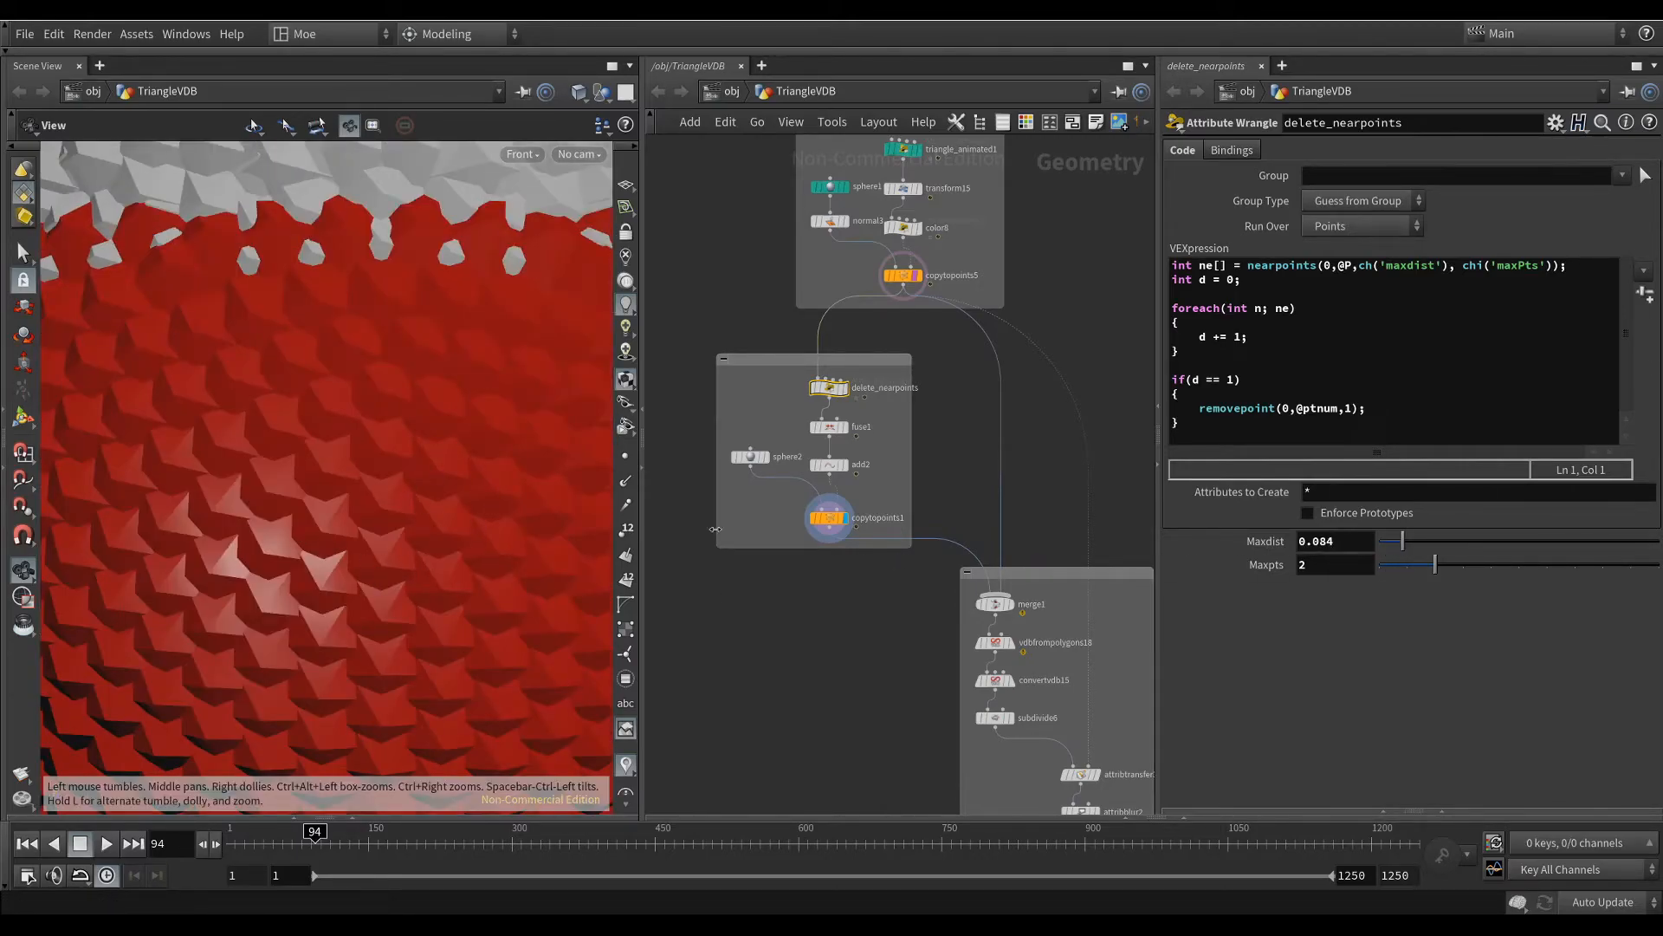
left_click(734, 471)
left_click(858, 394)
left_click_drag(1403, 547, 1395, 548)
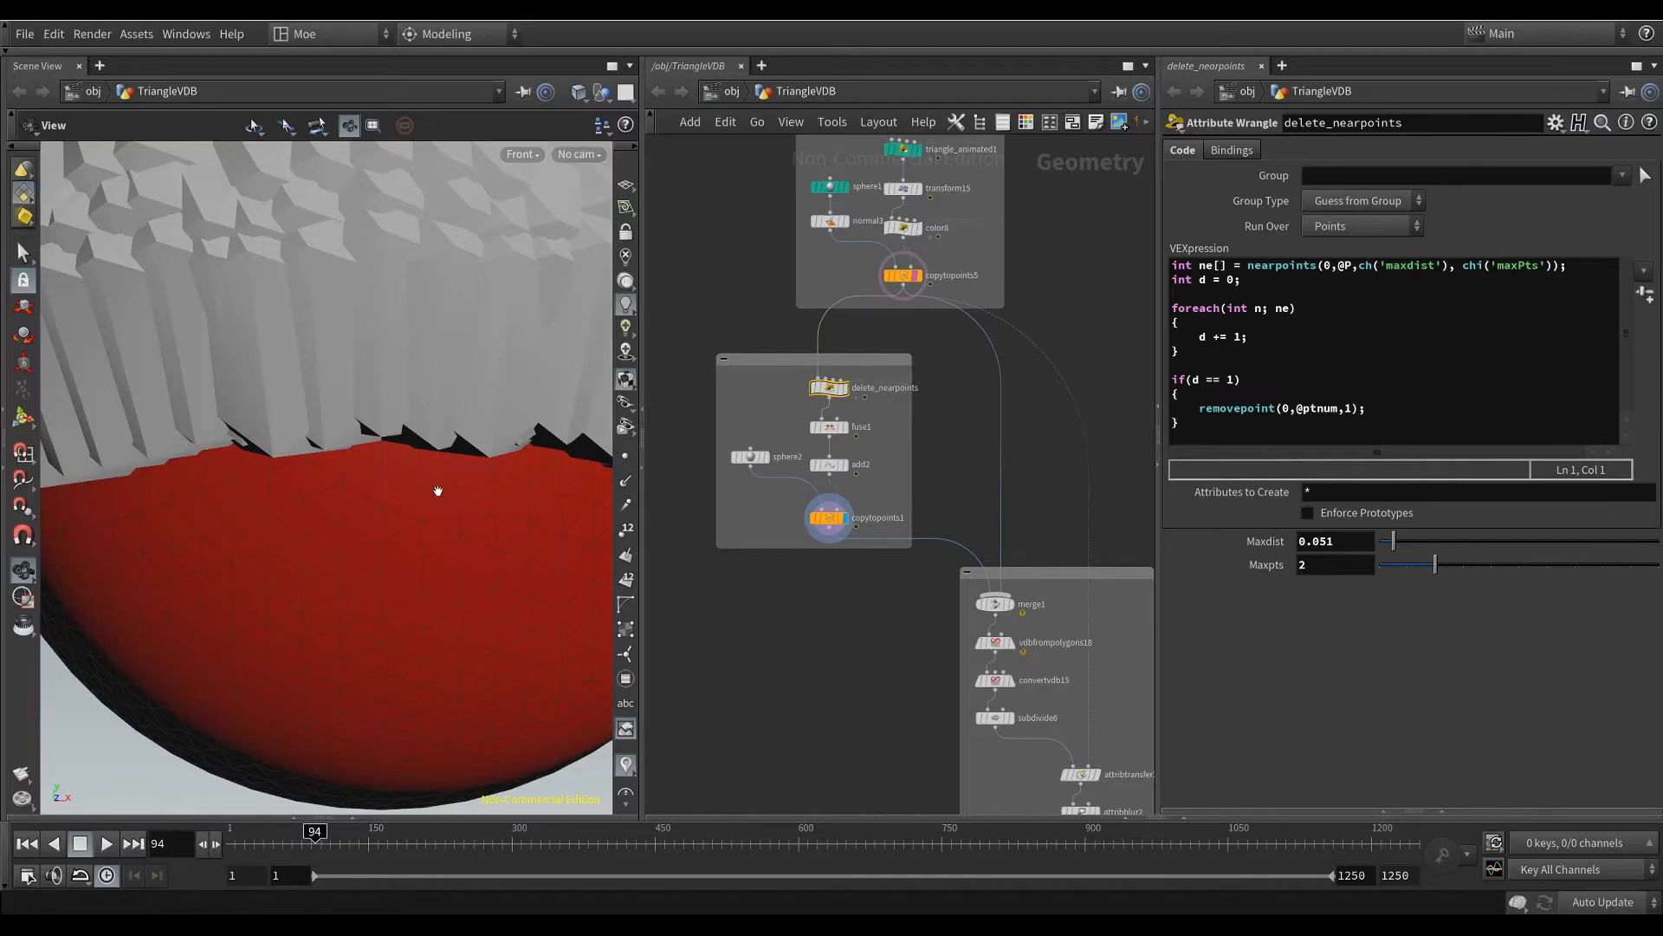
Step: Display the delete_nearpoints output and examine the seam between the white and red spheres up close
middle_click_drag(468, 476, 423, 624)
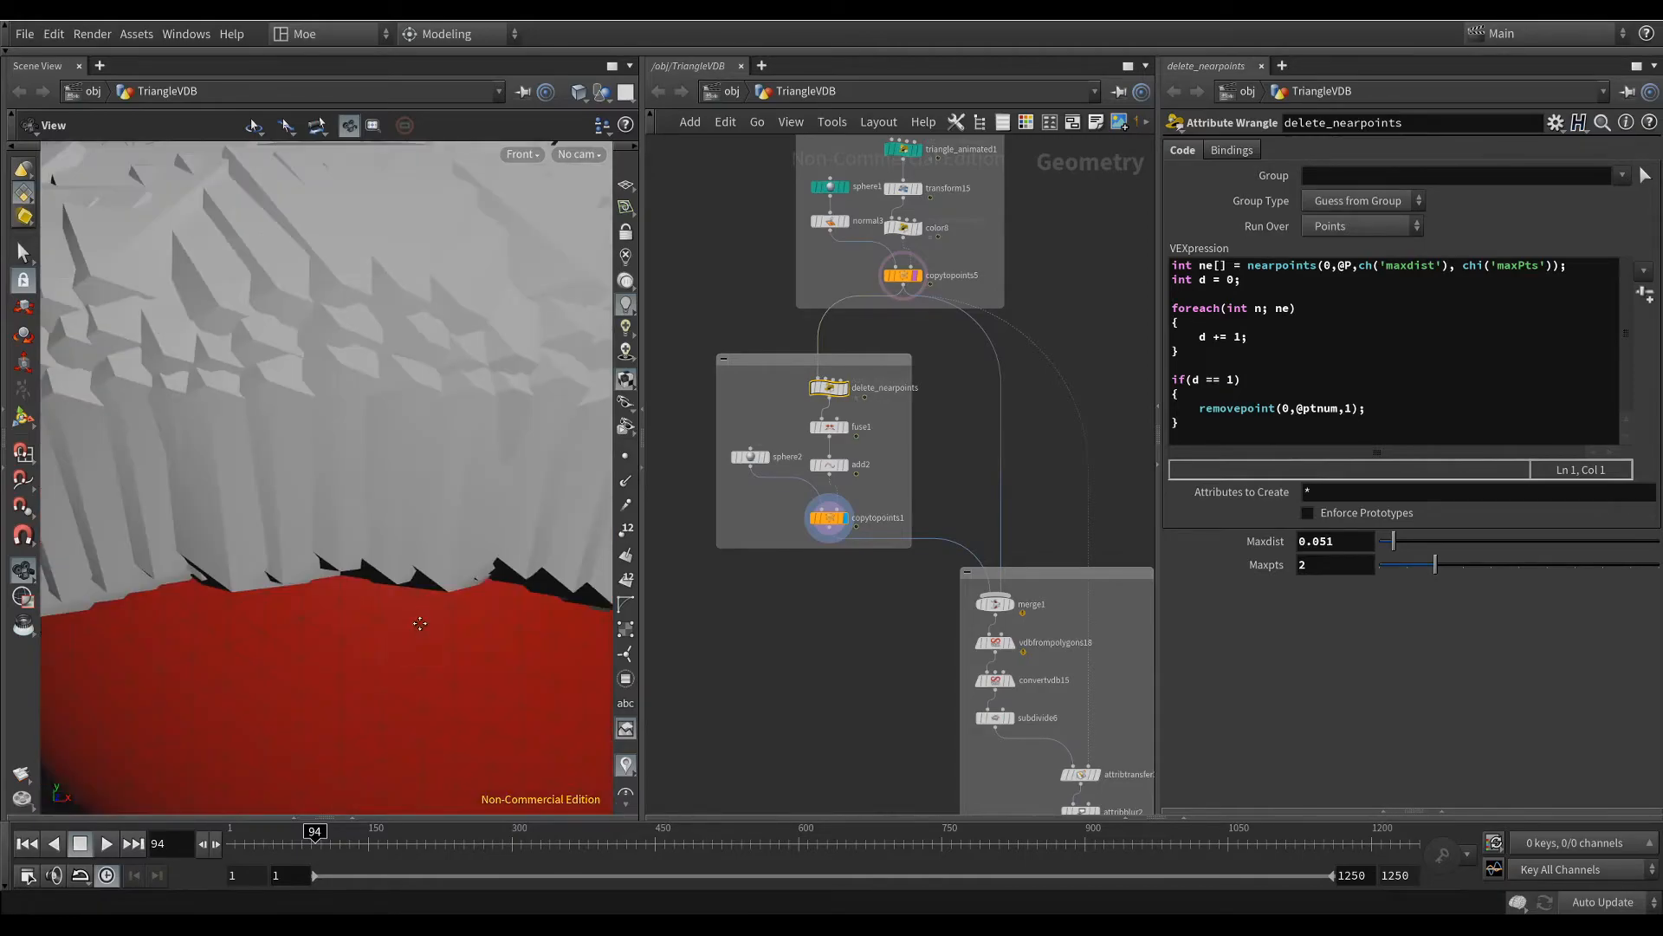
scroll(424, 623, "down", 3)
left_click(845, 389)
middle_click_drag(369, 465, 370, 516)
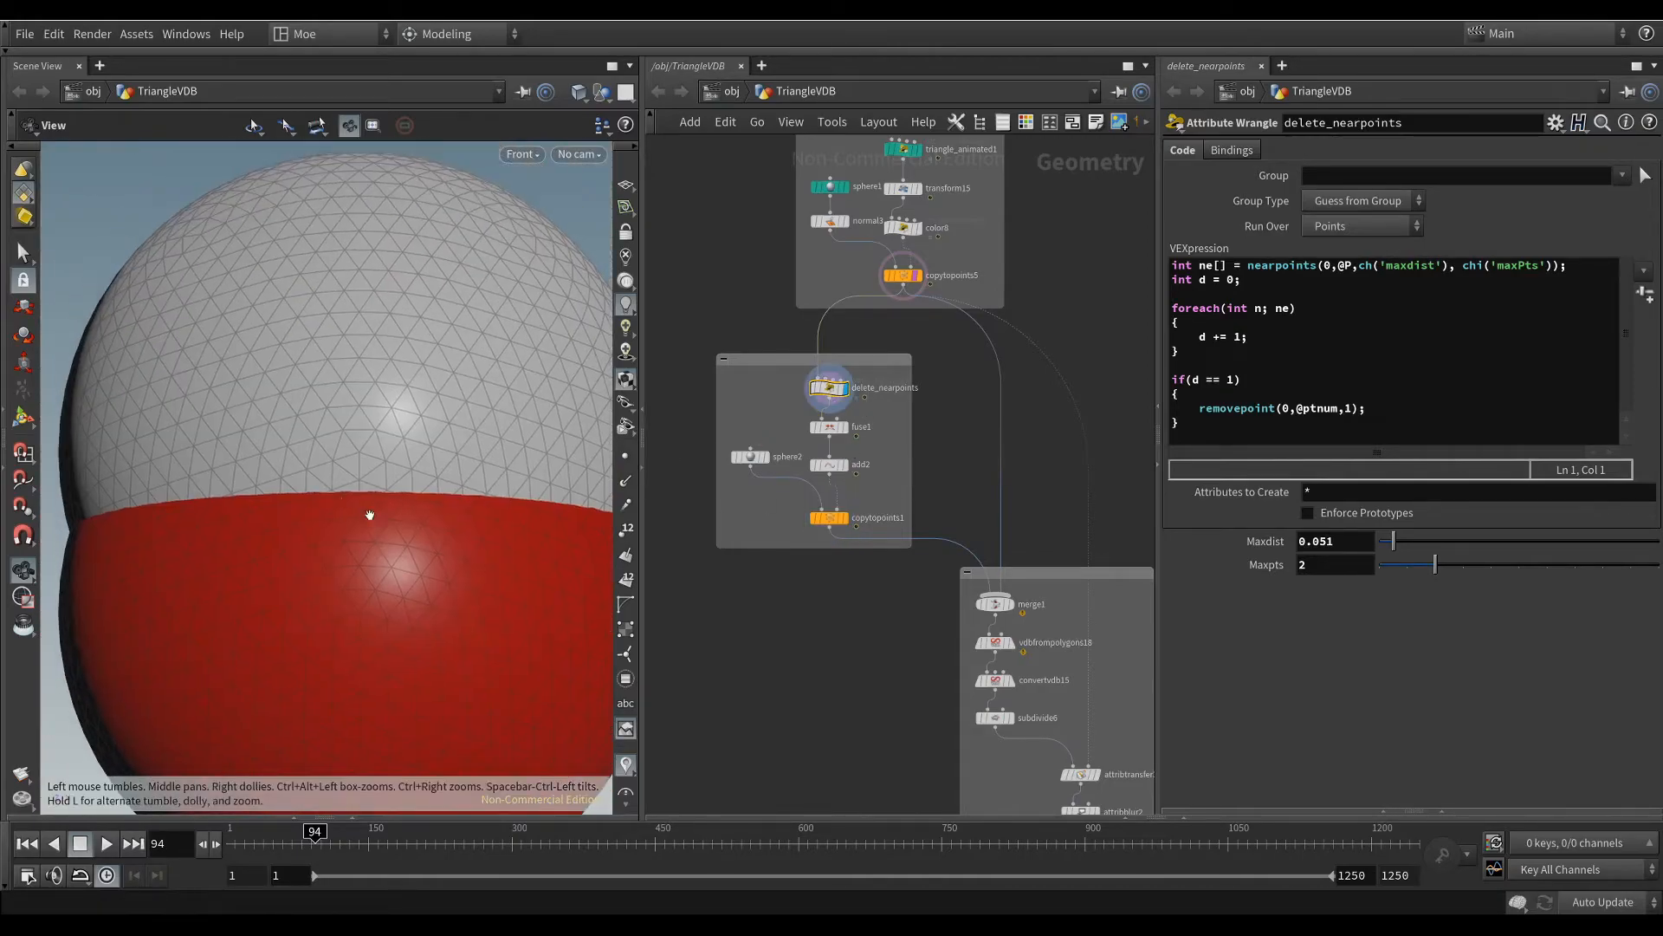
scroll(455, 497, "up", 5)
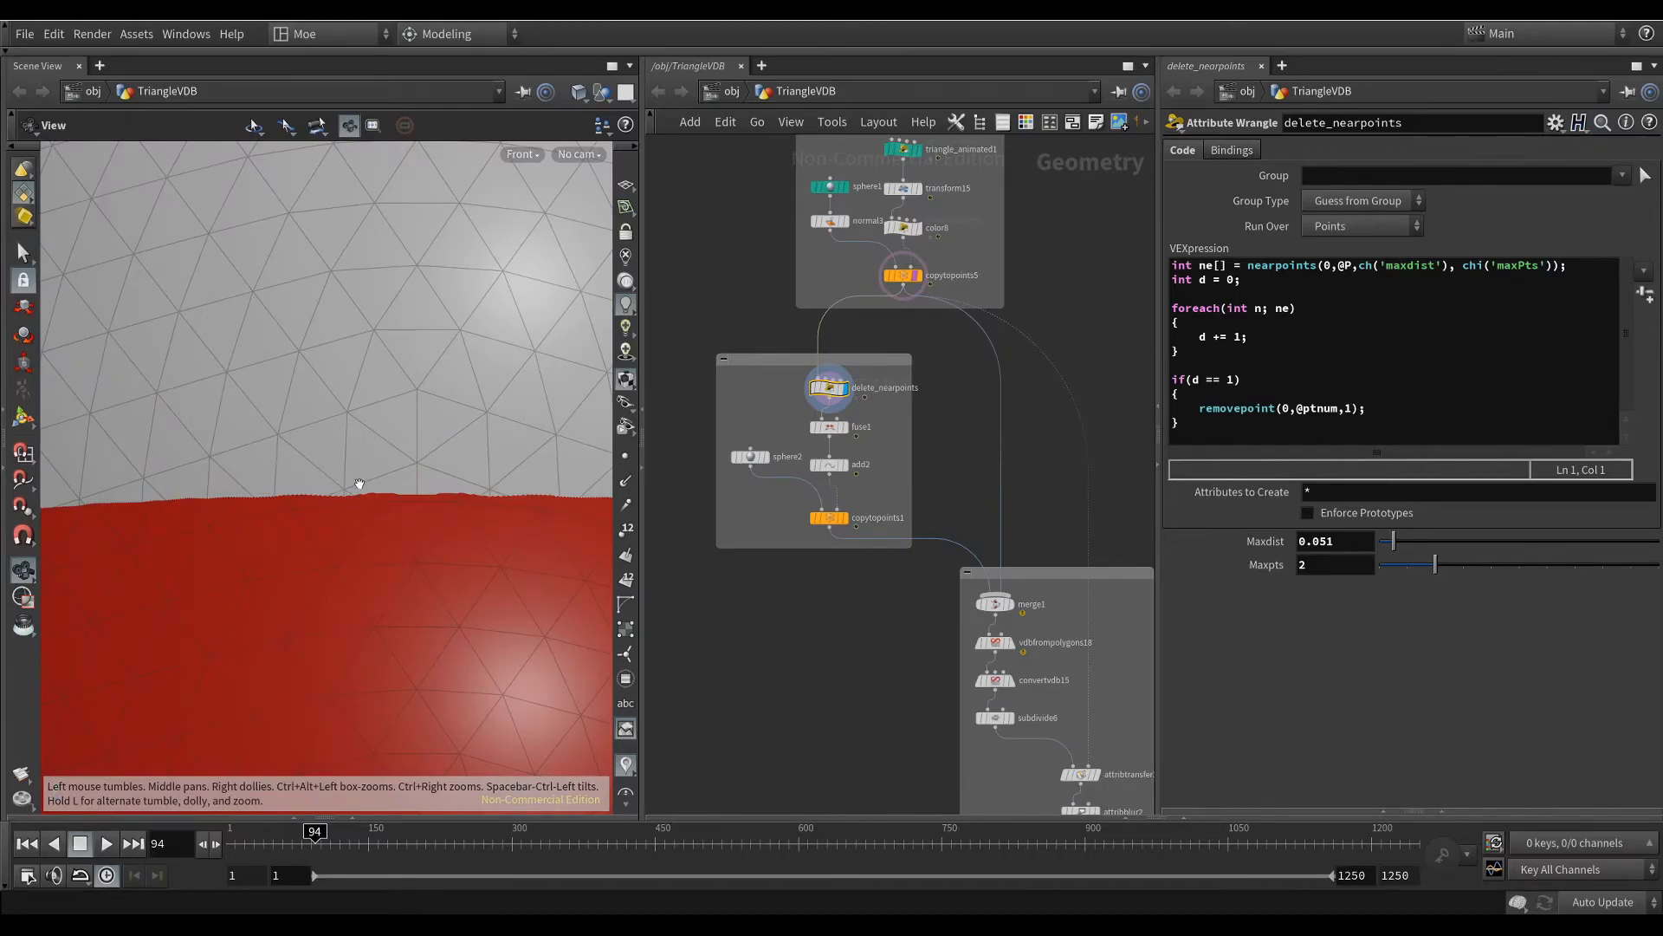
middle_click_drag(408, 526, 378, 506)
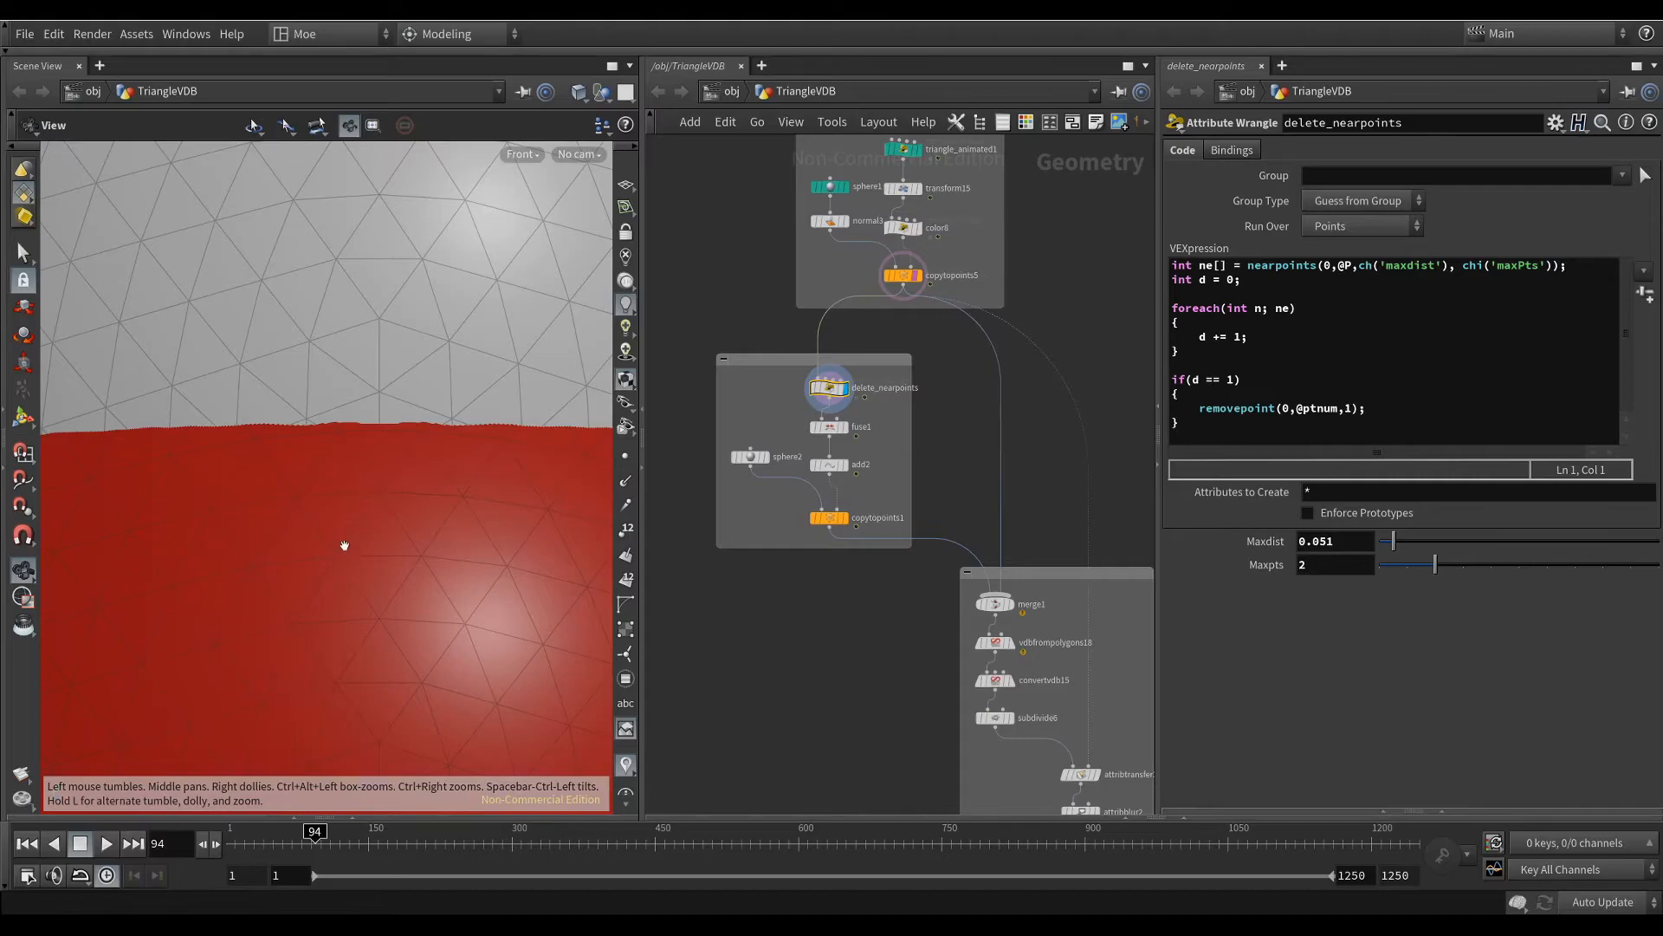
scroll(361, 518, "down", 2)
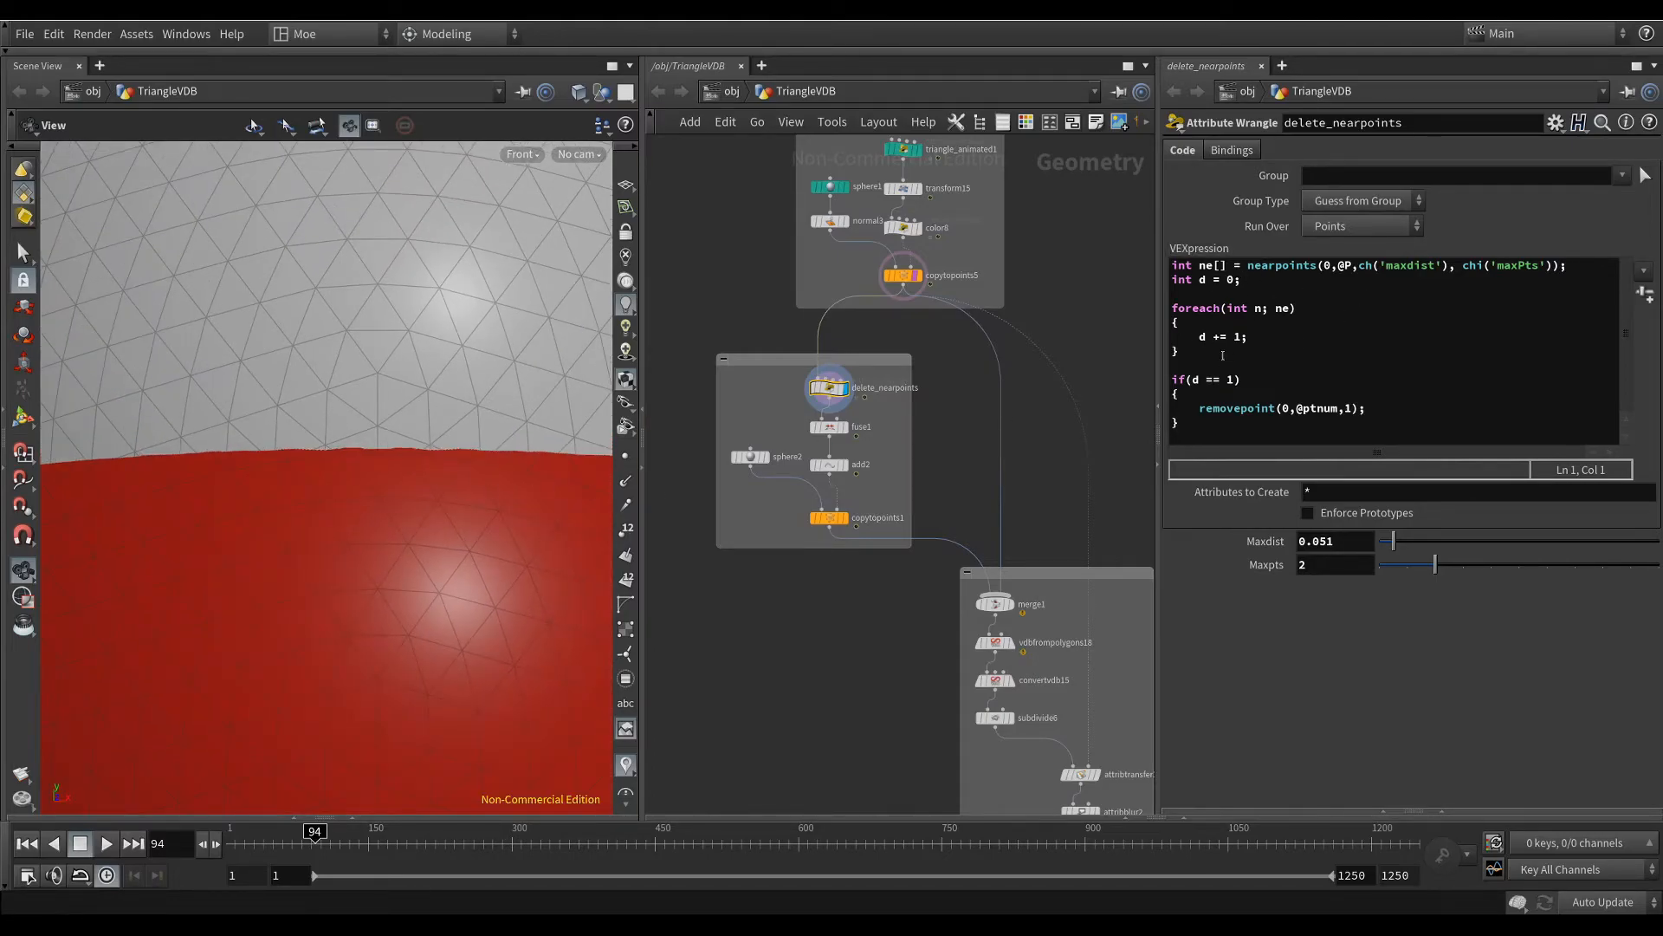
Step: Display copytopoints1 again and view the whole connecting geometry around the templated spheres
middle_click_drag(876, 509, 893, 472)
left_click(863, 480)
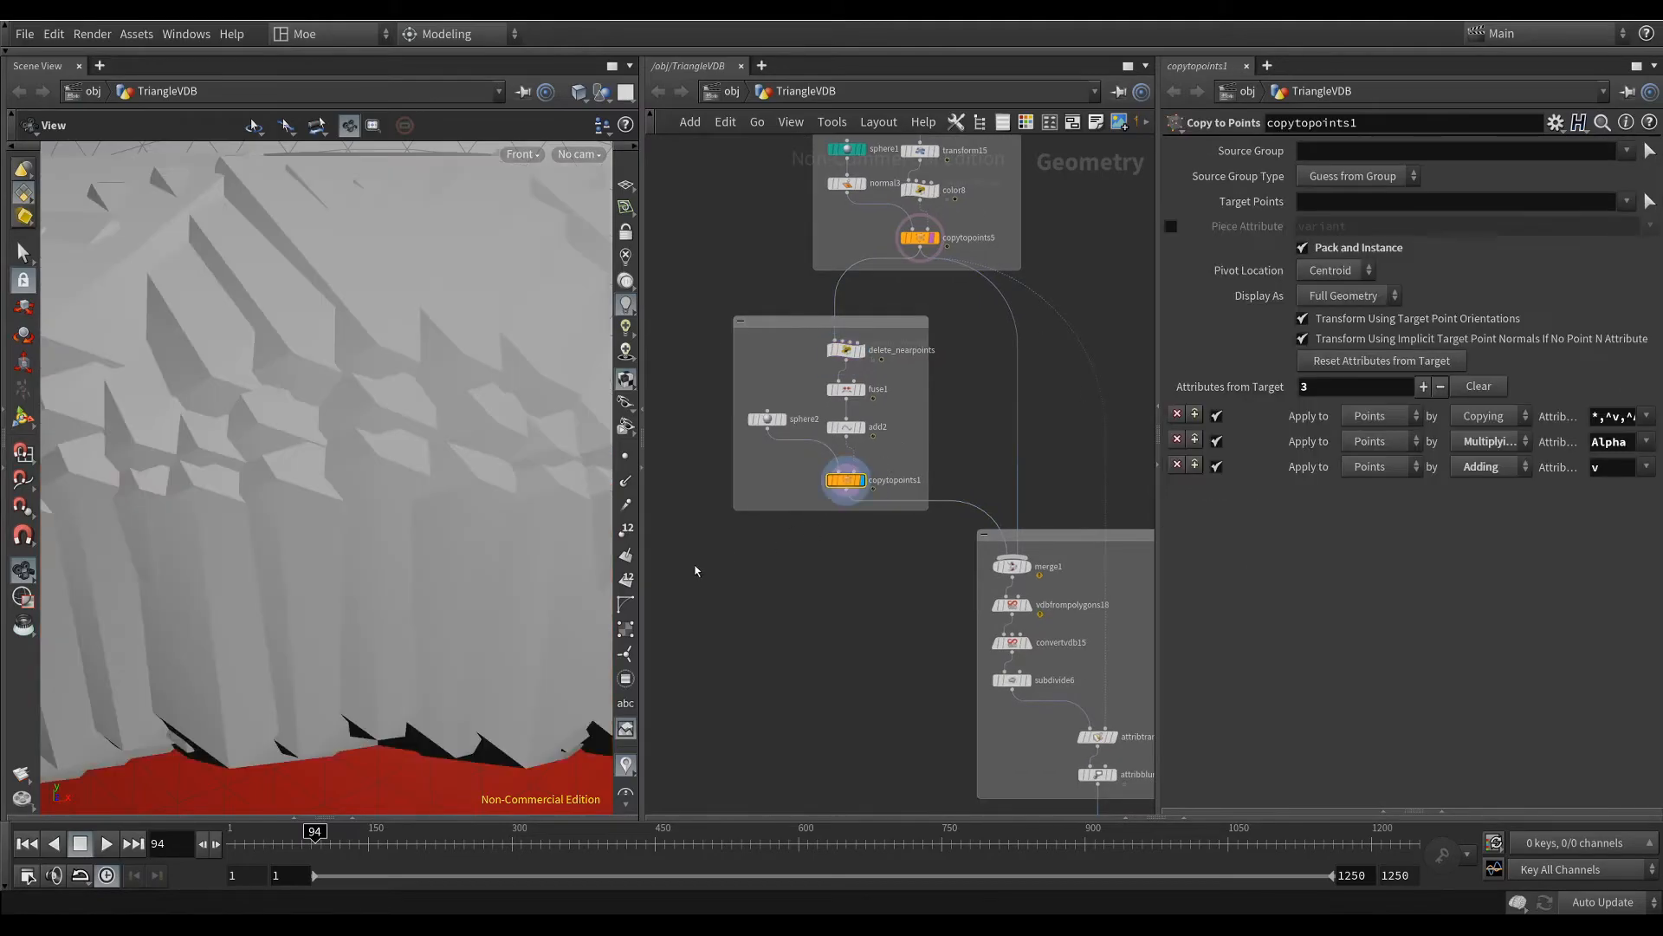
scroll(437, 572, "down", 5)
scroll(438, 573, "down", 5)
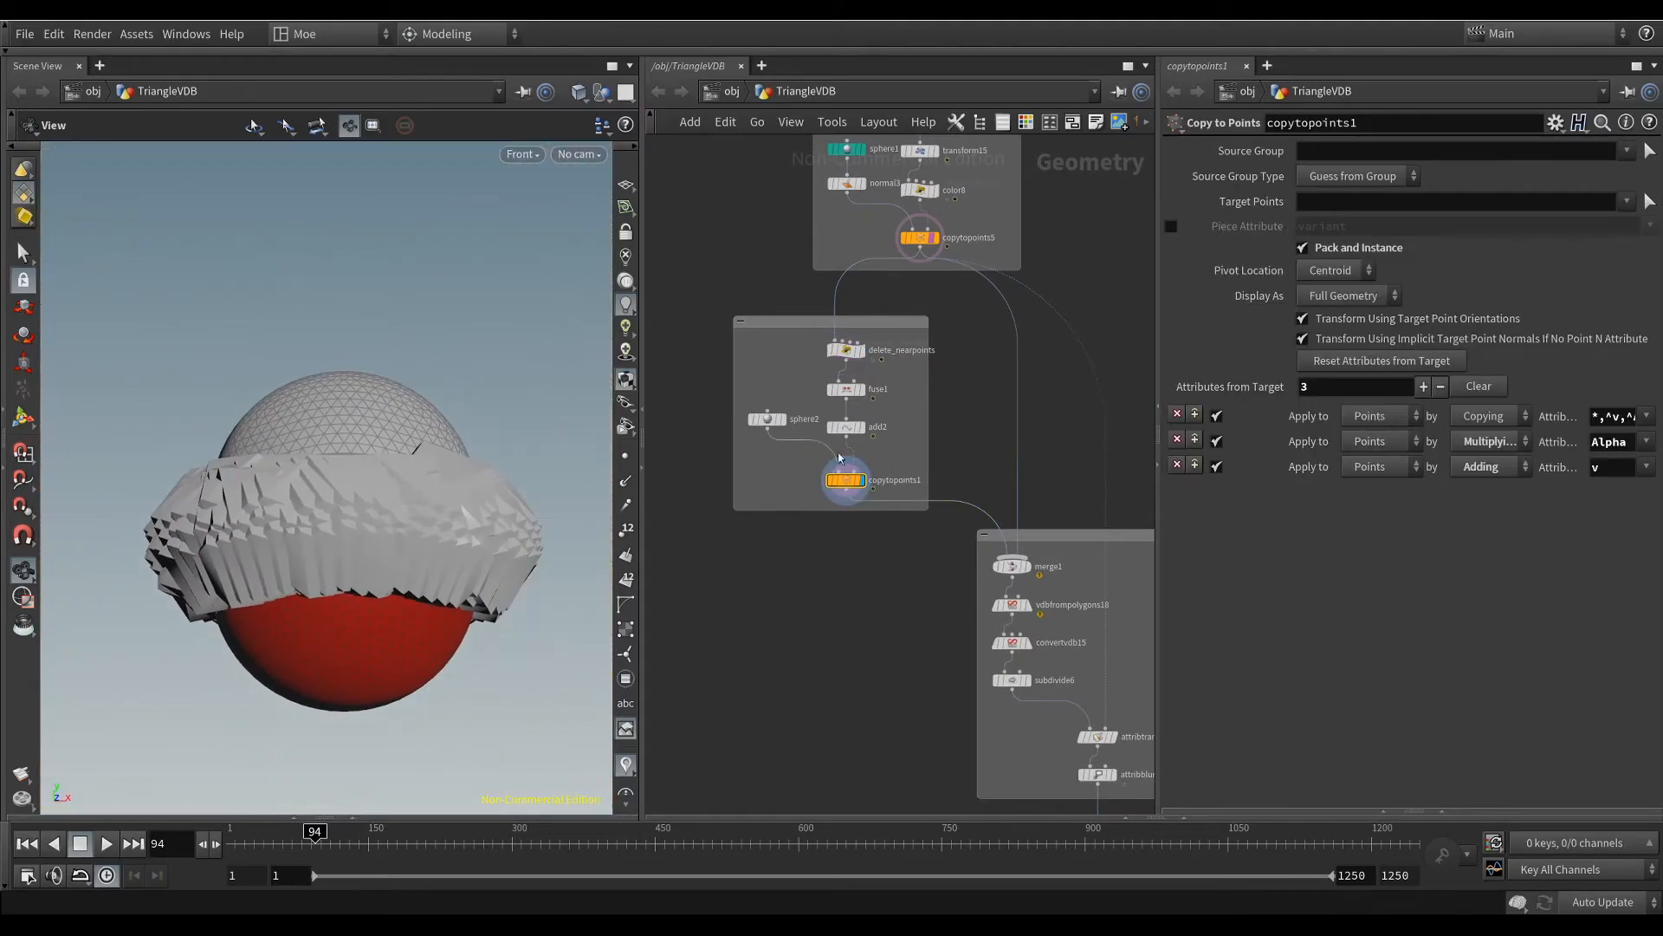
Step: Display the add2 points without the sphere template, then compare them with copytopoints1 and inspect the sphere2 settings
left_click(846, 427)
left_click(862, 426)
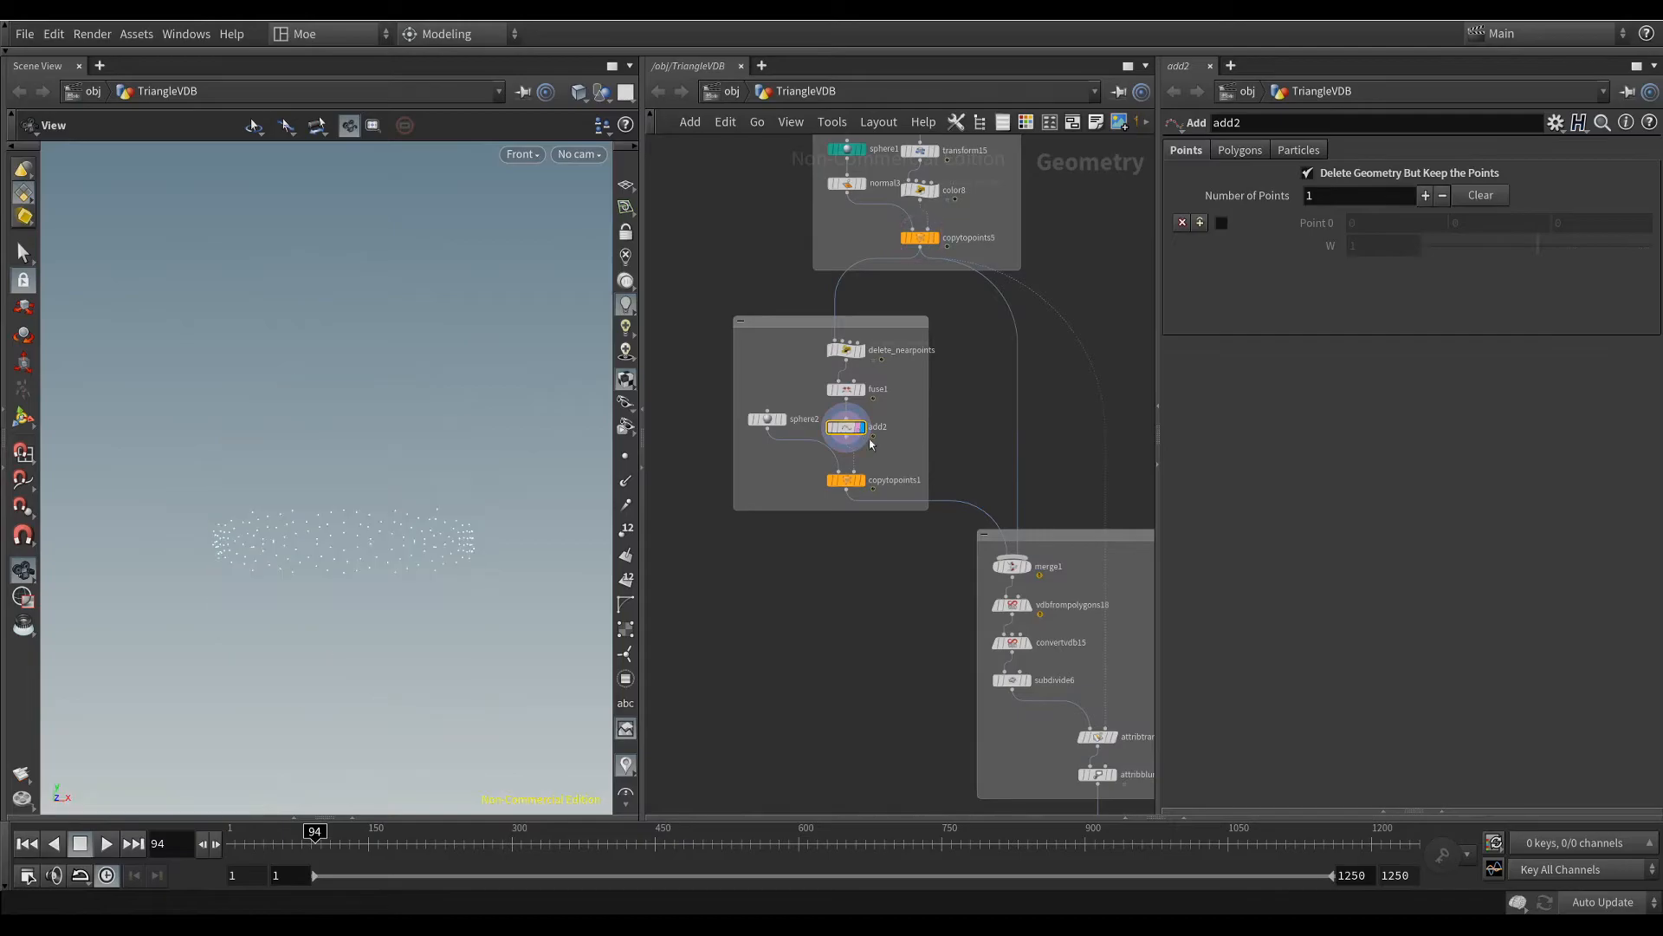
scroll(422, 539, "up", 3)
middle_click_drag(893, 444, 902, 435)
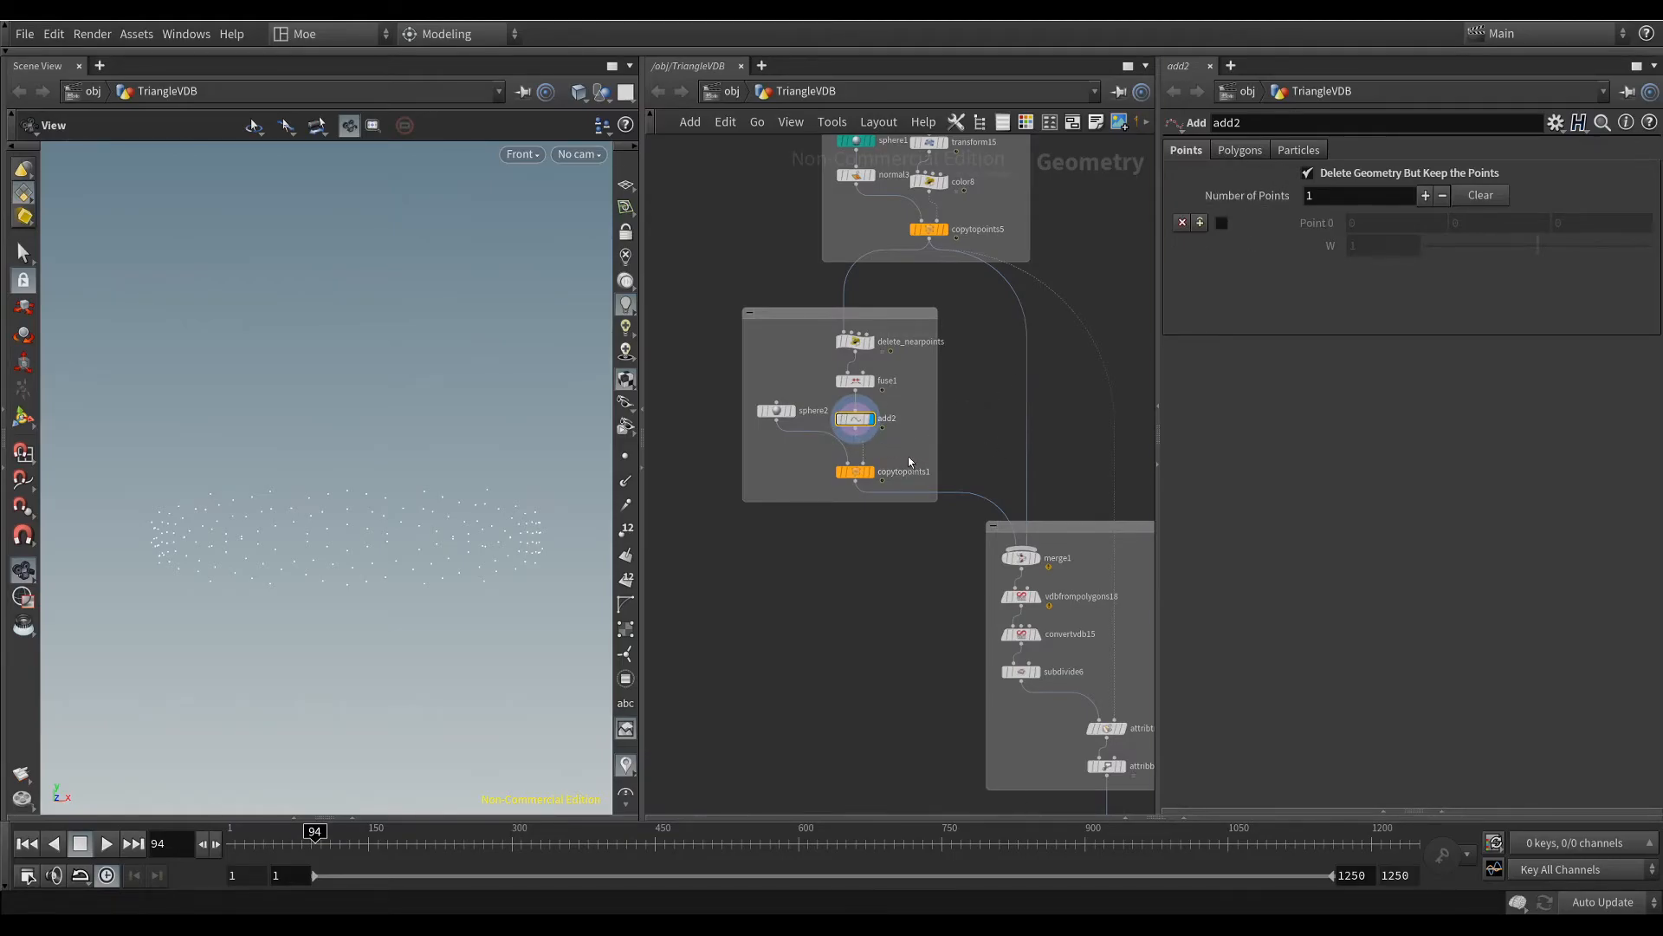
left_click(869, 471)
left_click(792, 410)
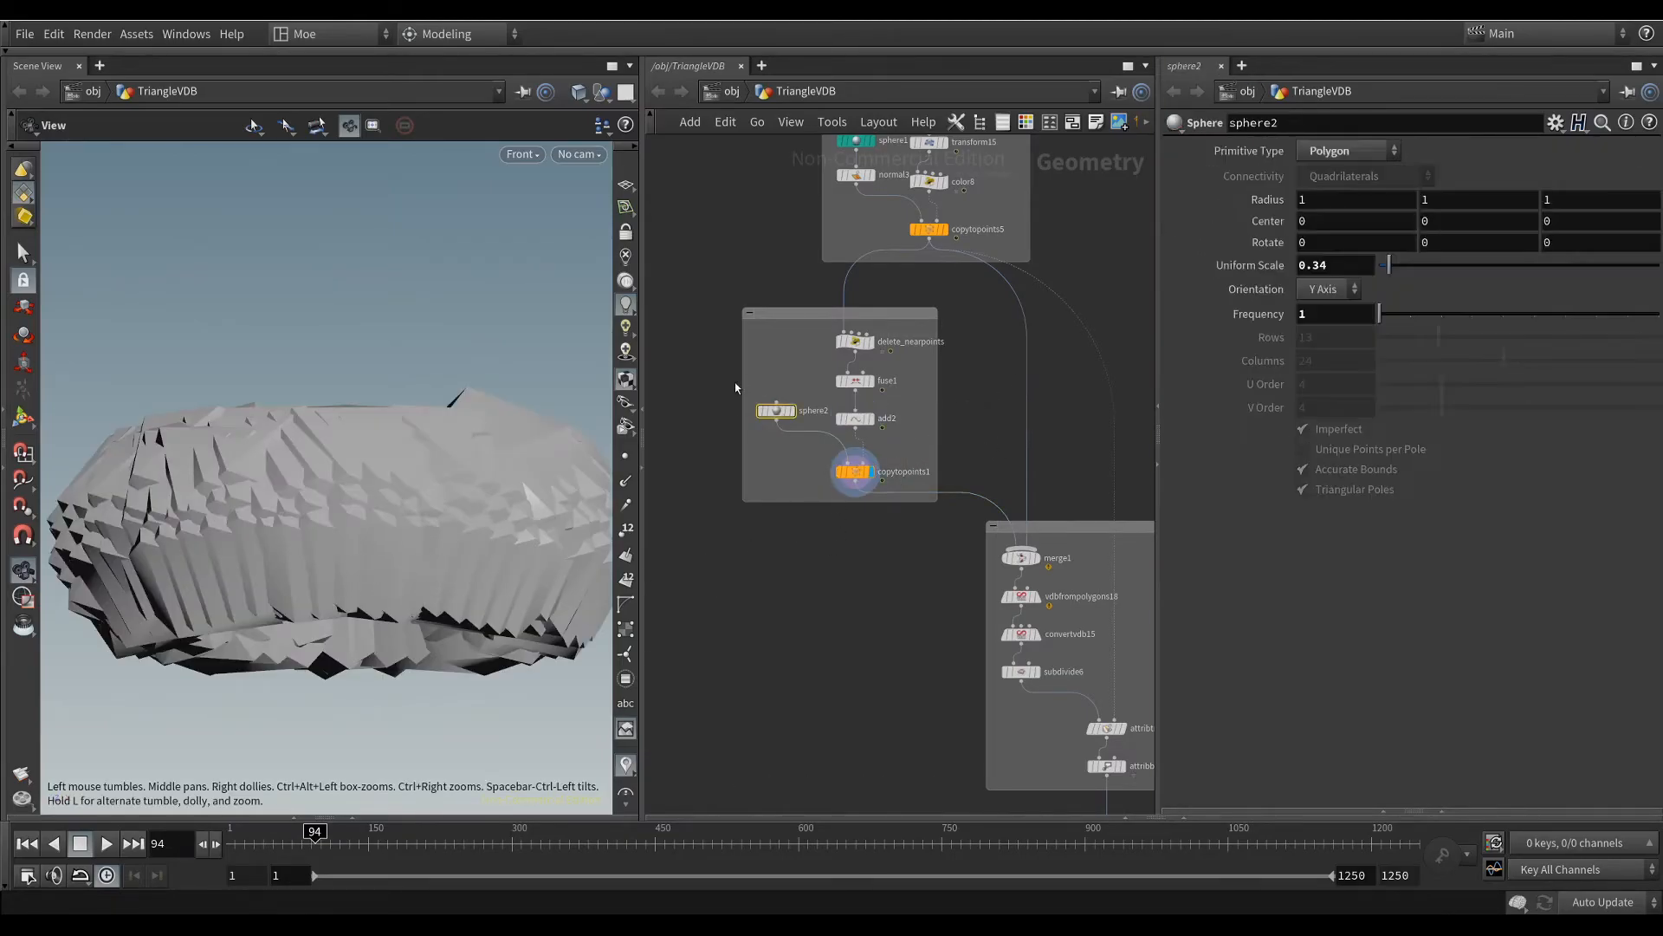
left_click(871, 472)
Step: Display merge1 and trace its two inputs, copytopoints1 and copytopoints5, through the network
middle_click_drag(901, 584, 853, 508)
scroll(853, 507, "down", 3)
scroll(921, 525, "up", 3)
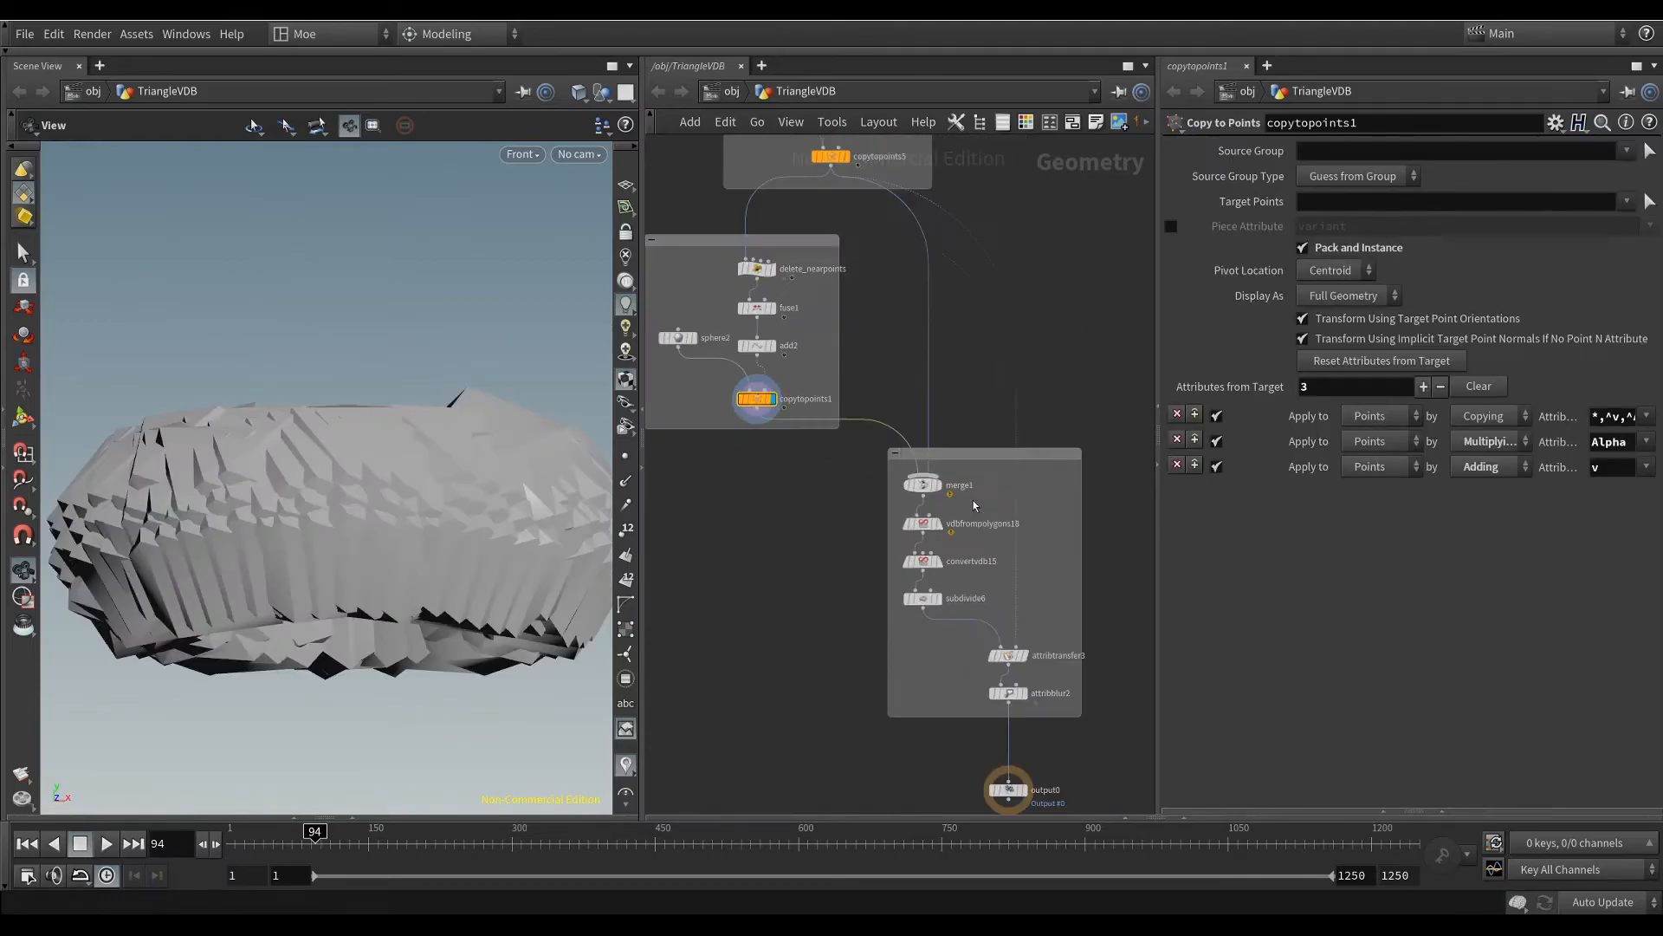
left_click(924, 484)
left_click_drag(470, 546, 479, 525)
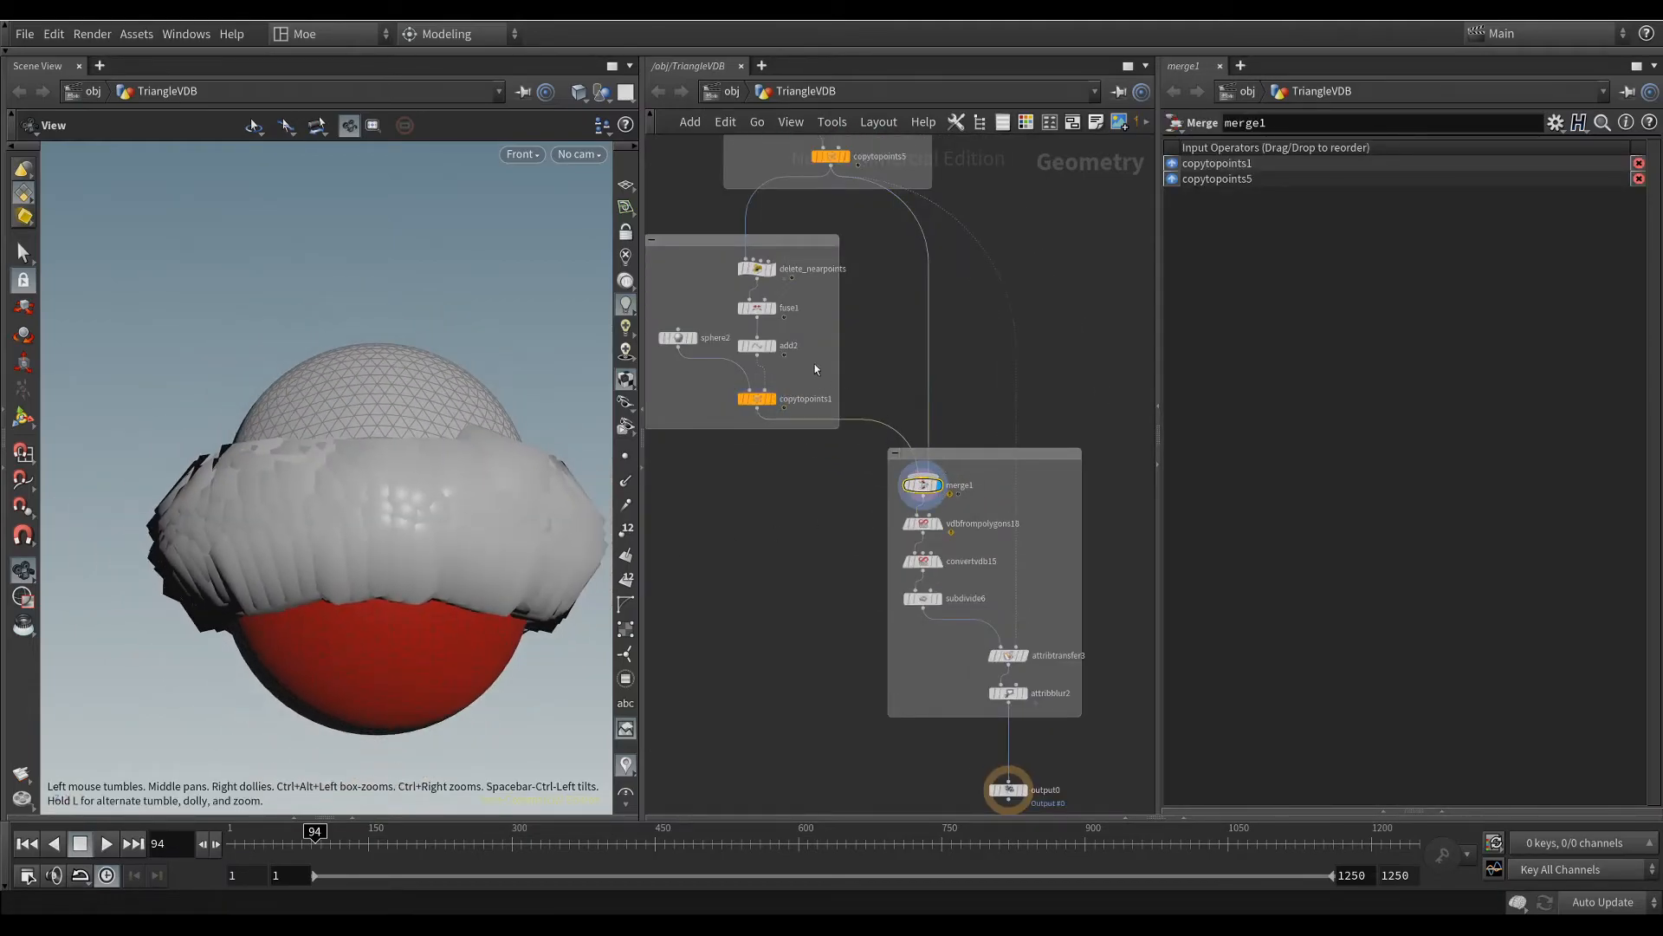
middle_click_drag(850, 213, 869, 413)
left_click(843, 357)
middle_click_drag(1003, 693, 999, 438)
left_click(915, 488)
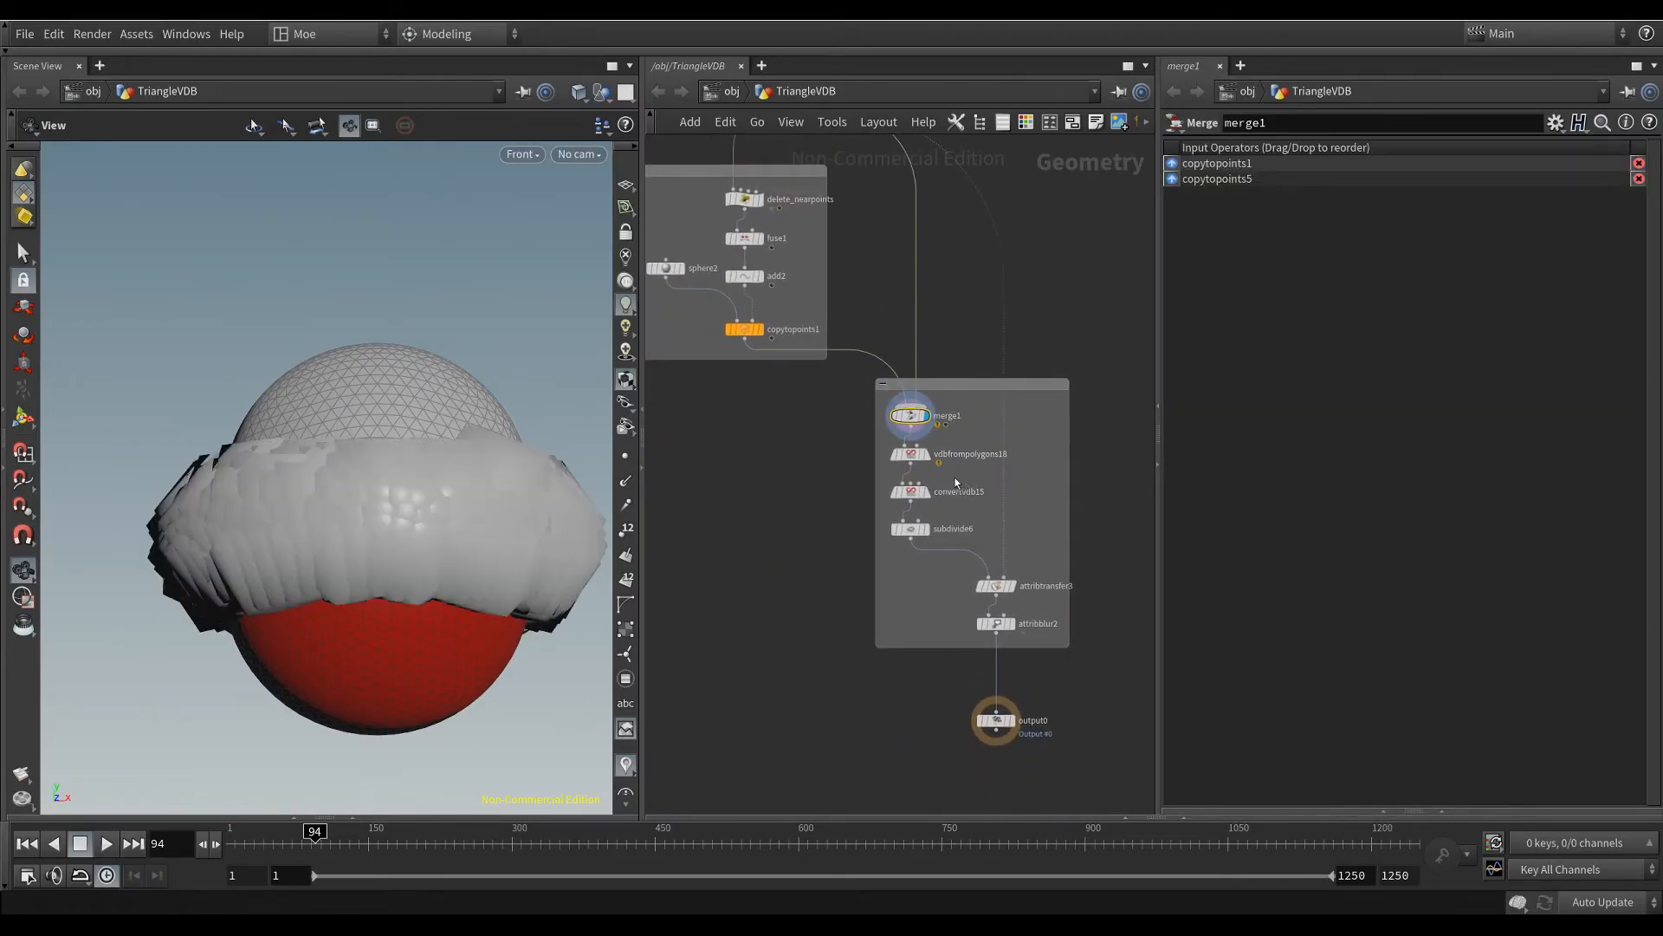
Step: Display vdbfrompolygons18 and examine its settings and the voxelised surface up close
left_click(910, 454)
left_click(926, 454)
scroll(398, 504, "down", 6)
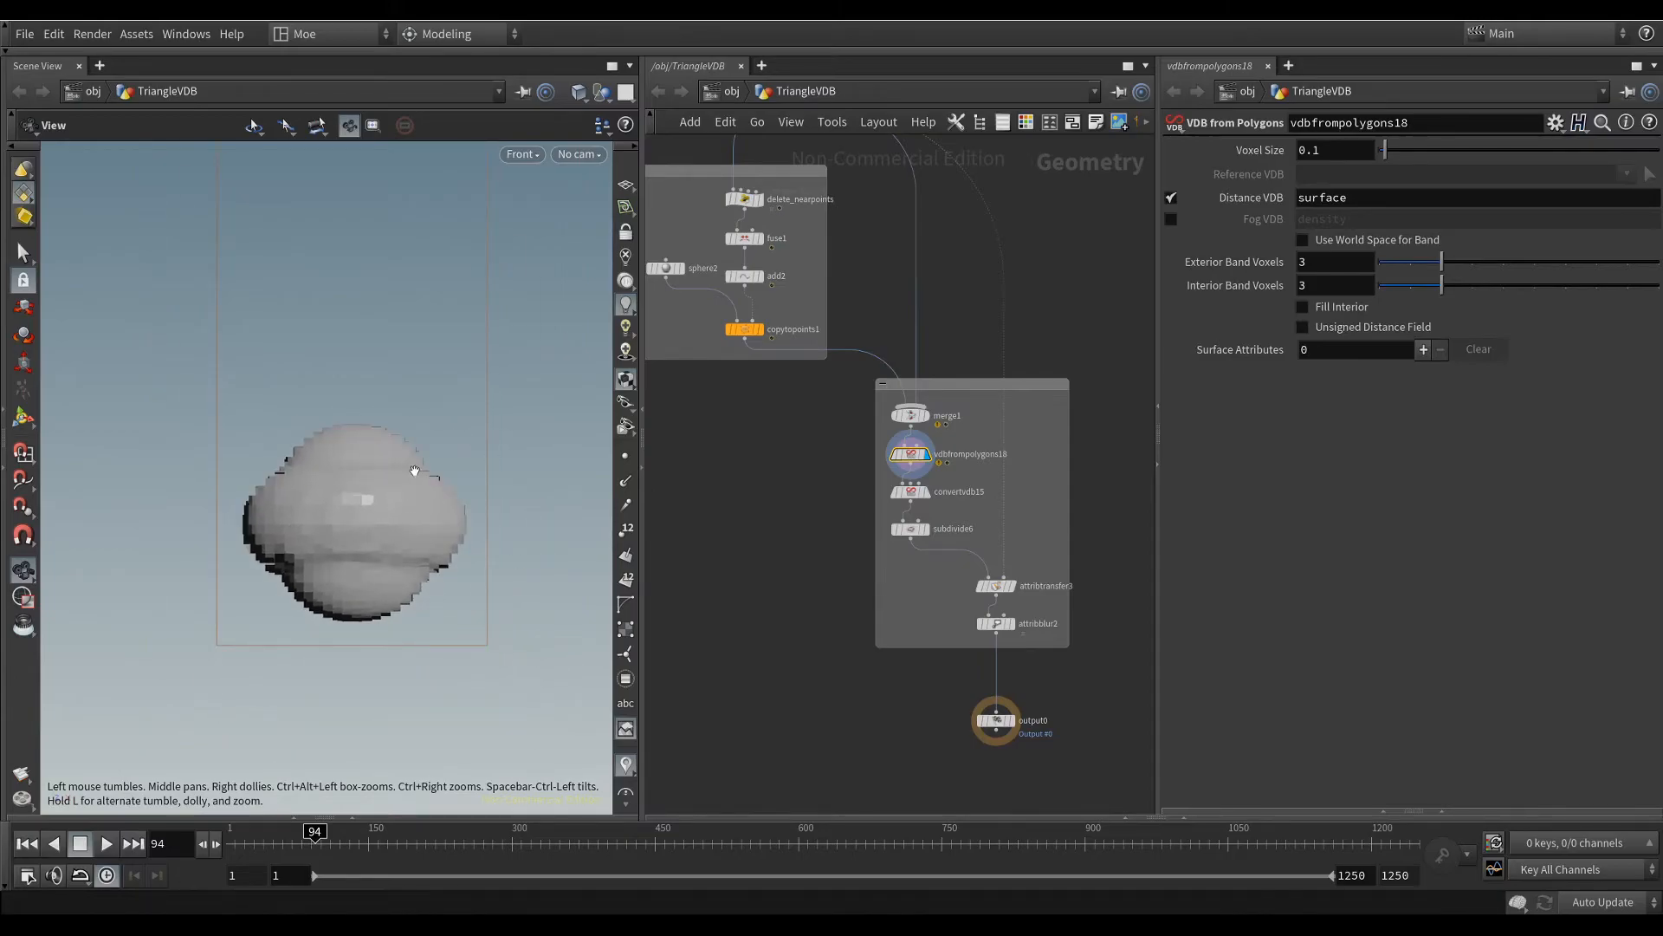
scroll(286, 512, "up", 3)
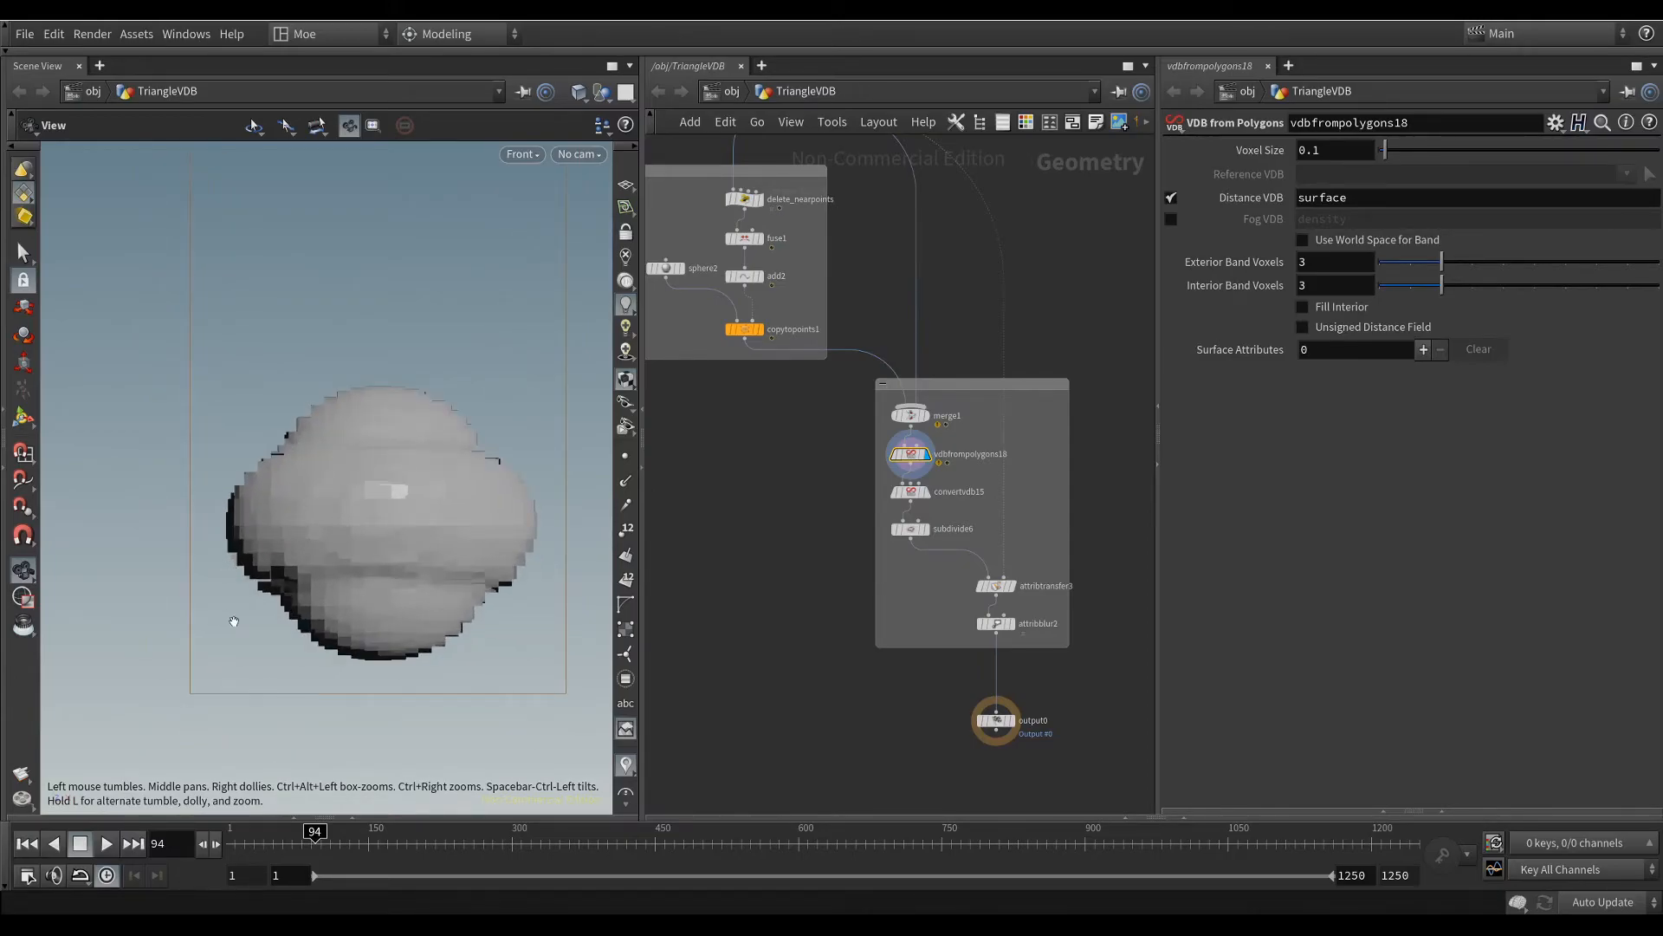
scroll(452, 609, "up", 5)
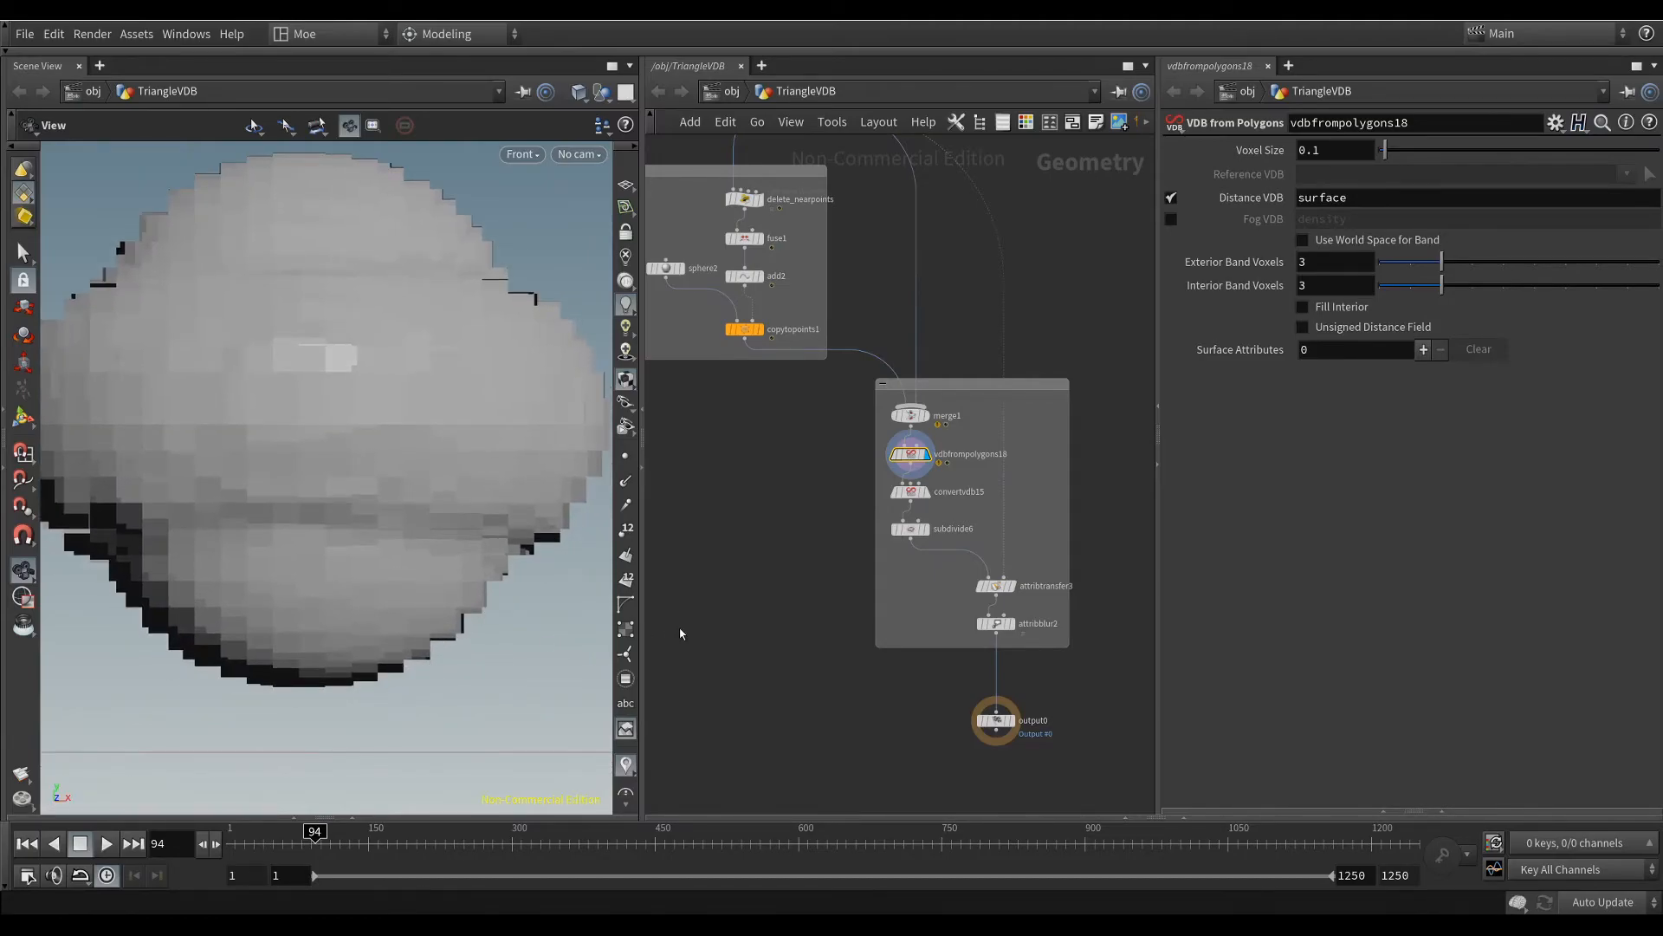
Step: Display convertvdb15 and then subdivide6 to compare the converted polygon mesh with its subdivided version
left_click(925, 492)
scroll(394, 519, "down", 5)
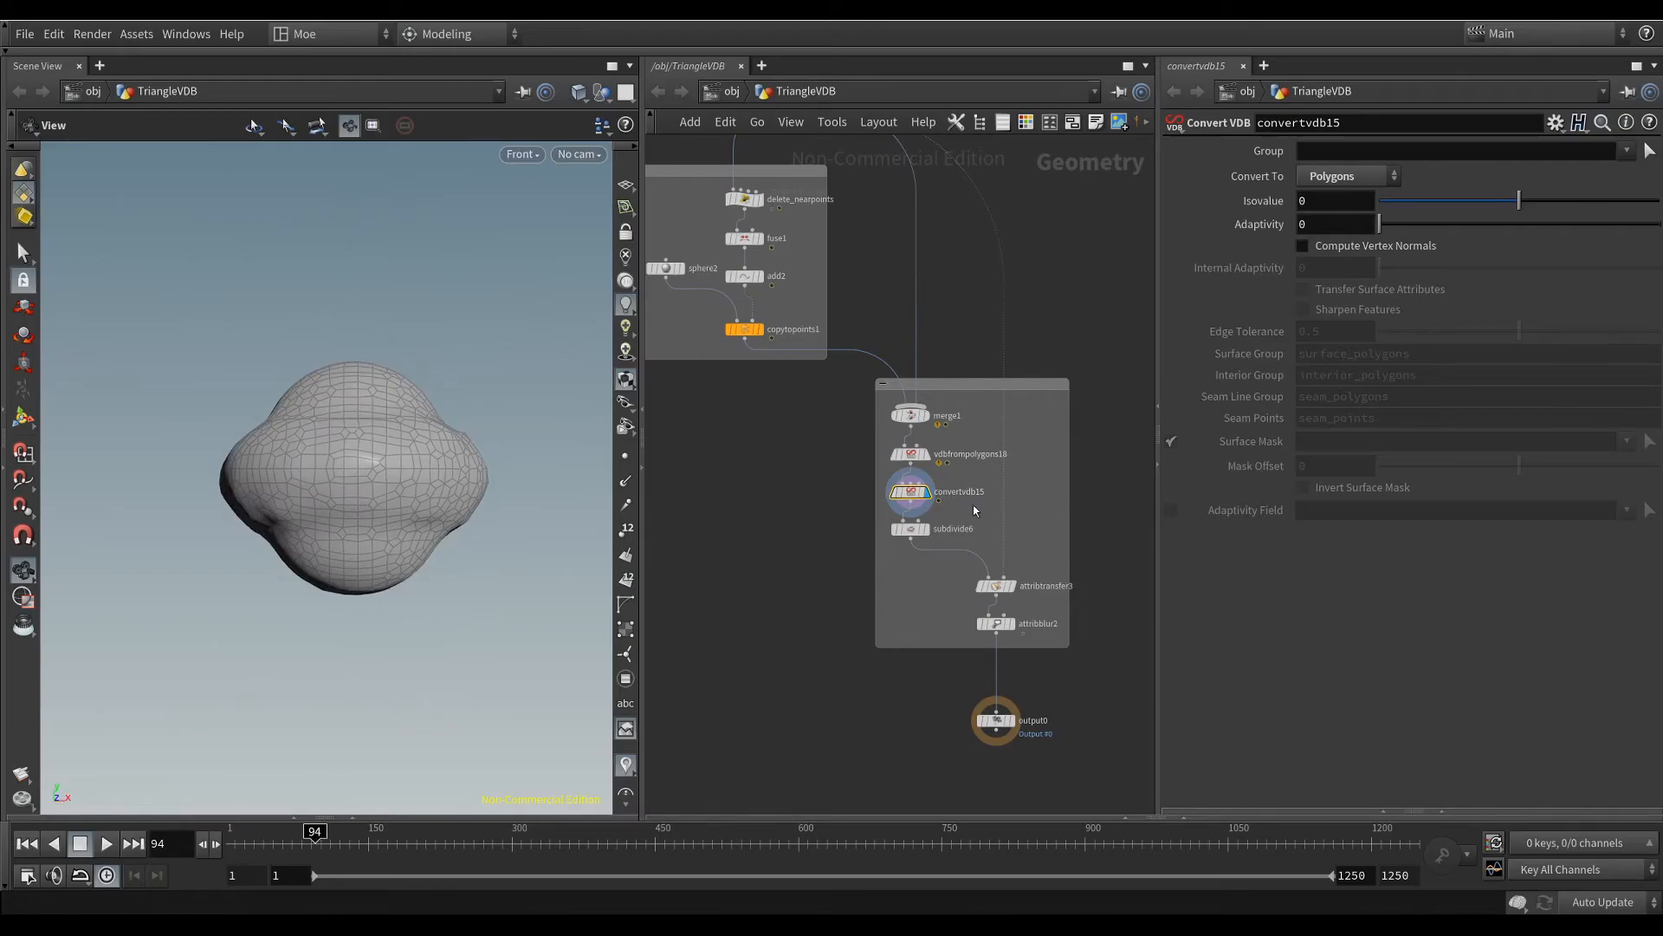
left_click(924, 528)
Step: Compare the source colors on copytopoints5 with the Cd attribute that attribtransfer3 transfers onto the subdivided mesh
middle_click_drag(874, 615, 795, 591)
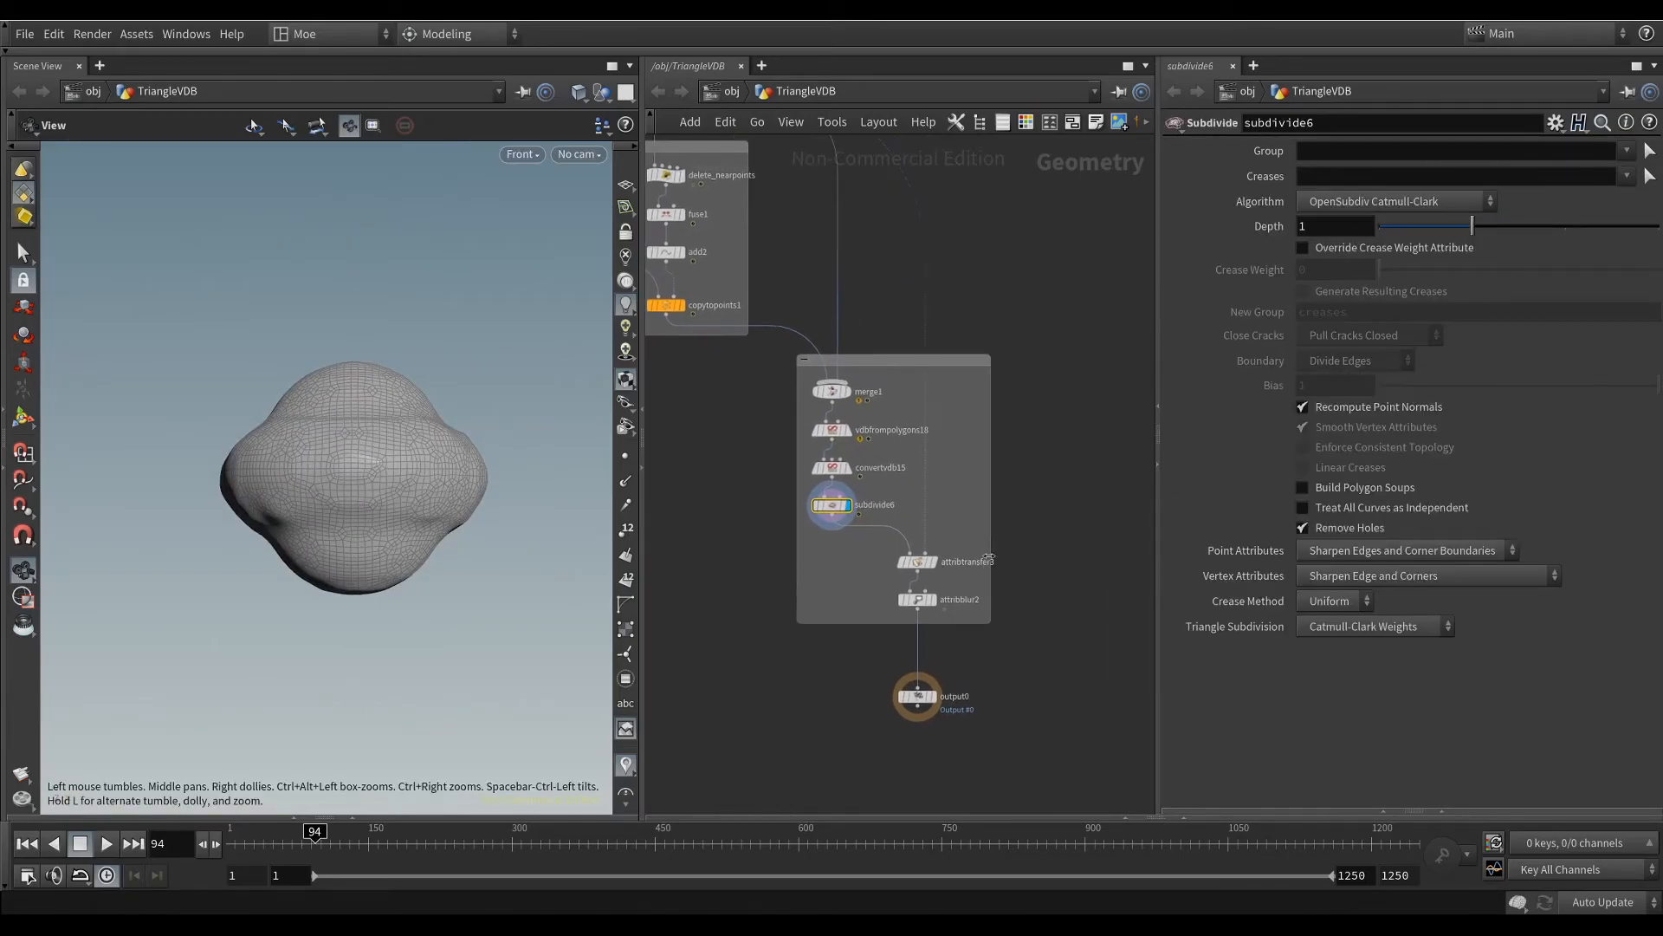
left_click(929, 562)
middle_click_drag(787, 183, 873, 442)
left_click_drag(872, 411, 824, 324)
key("r")
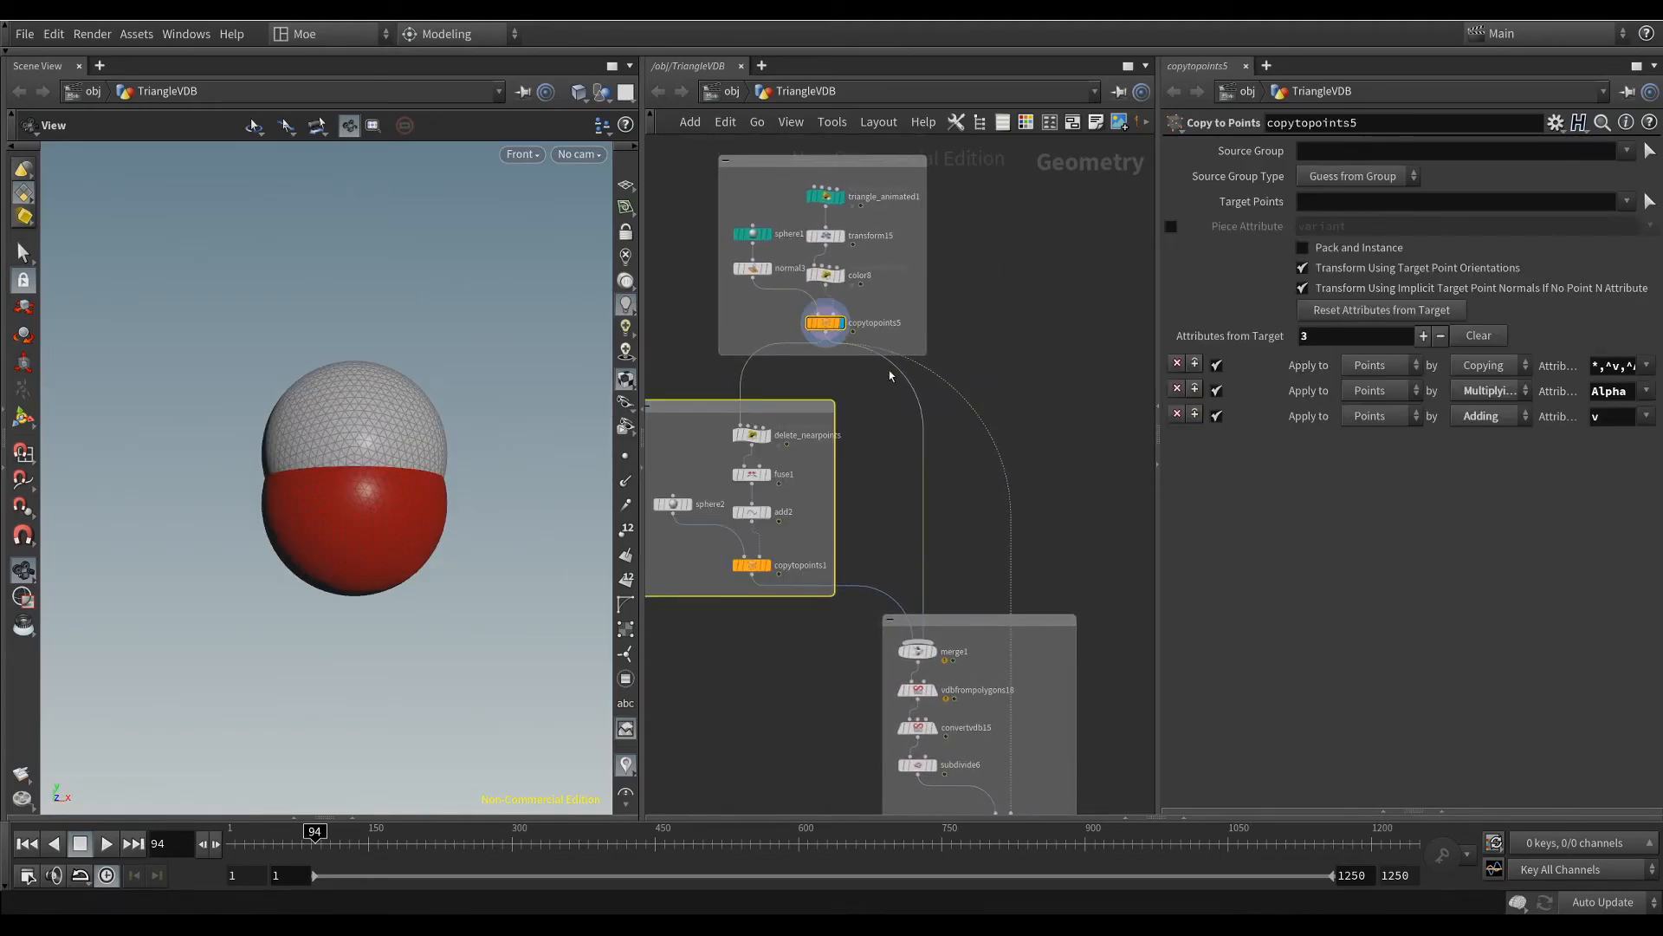
left_click_drag(1019, 352, 1024, 360)
middle_click_drag(1077, 626, 1004, 361)
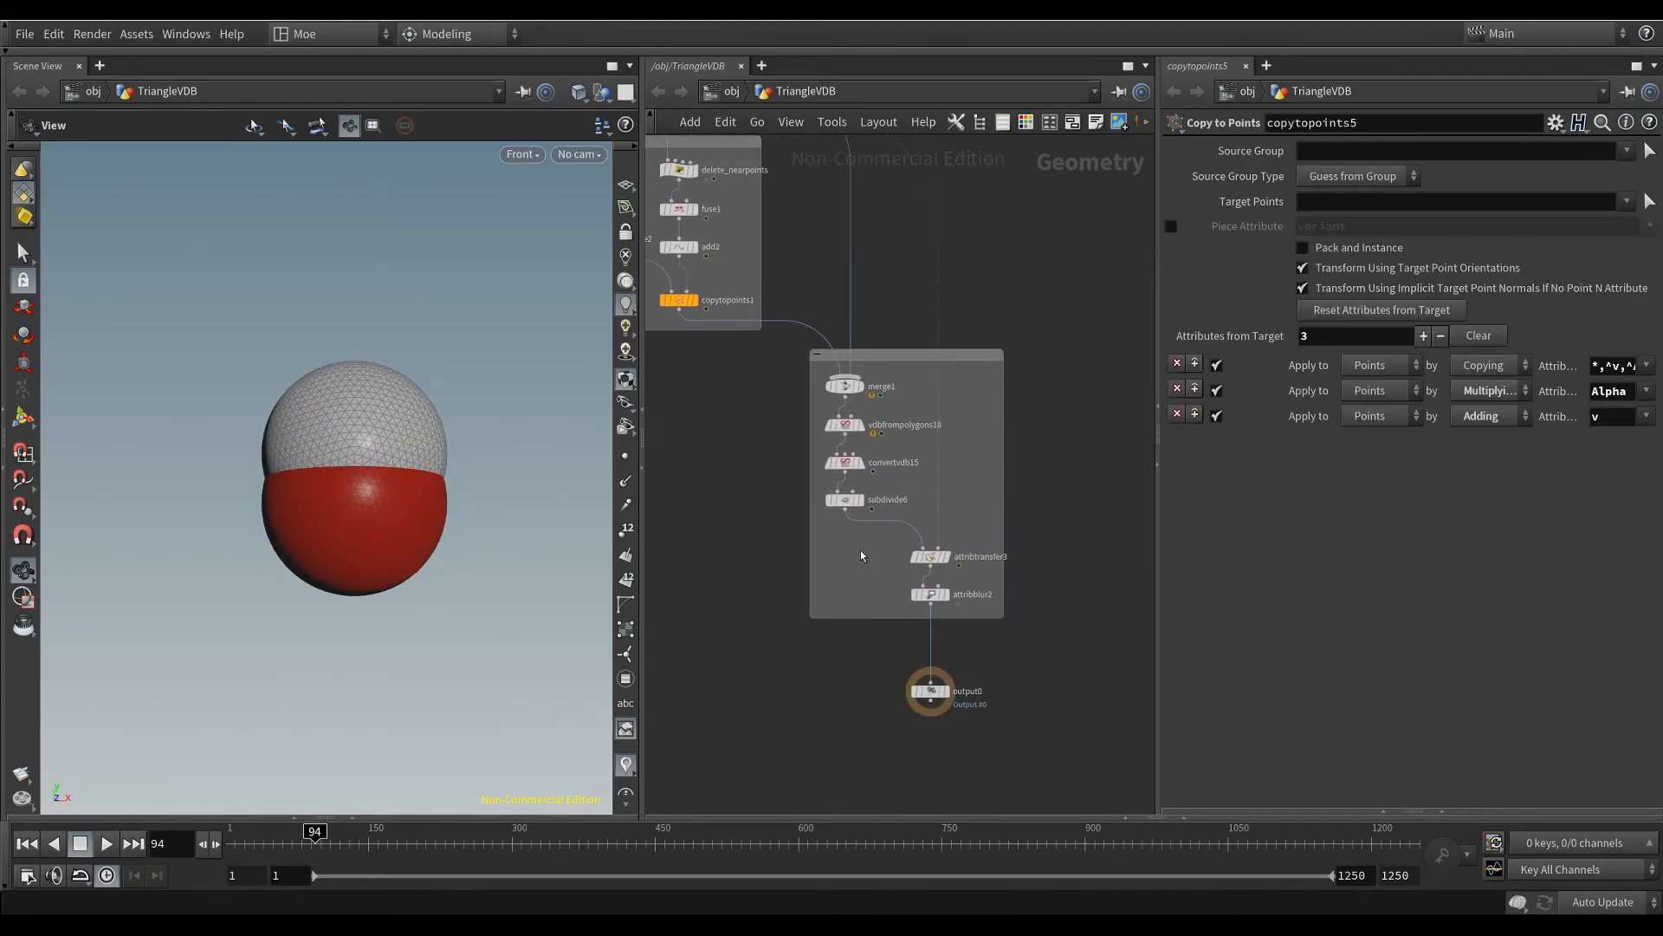
left_click(855, 504)
left_click(931, 557)
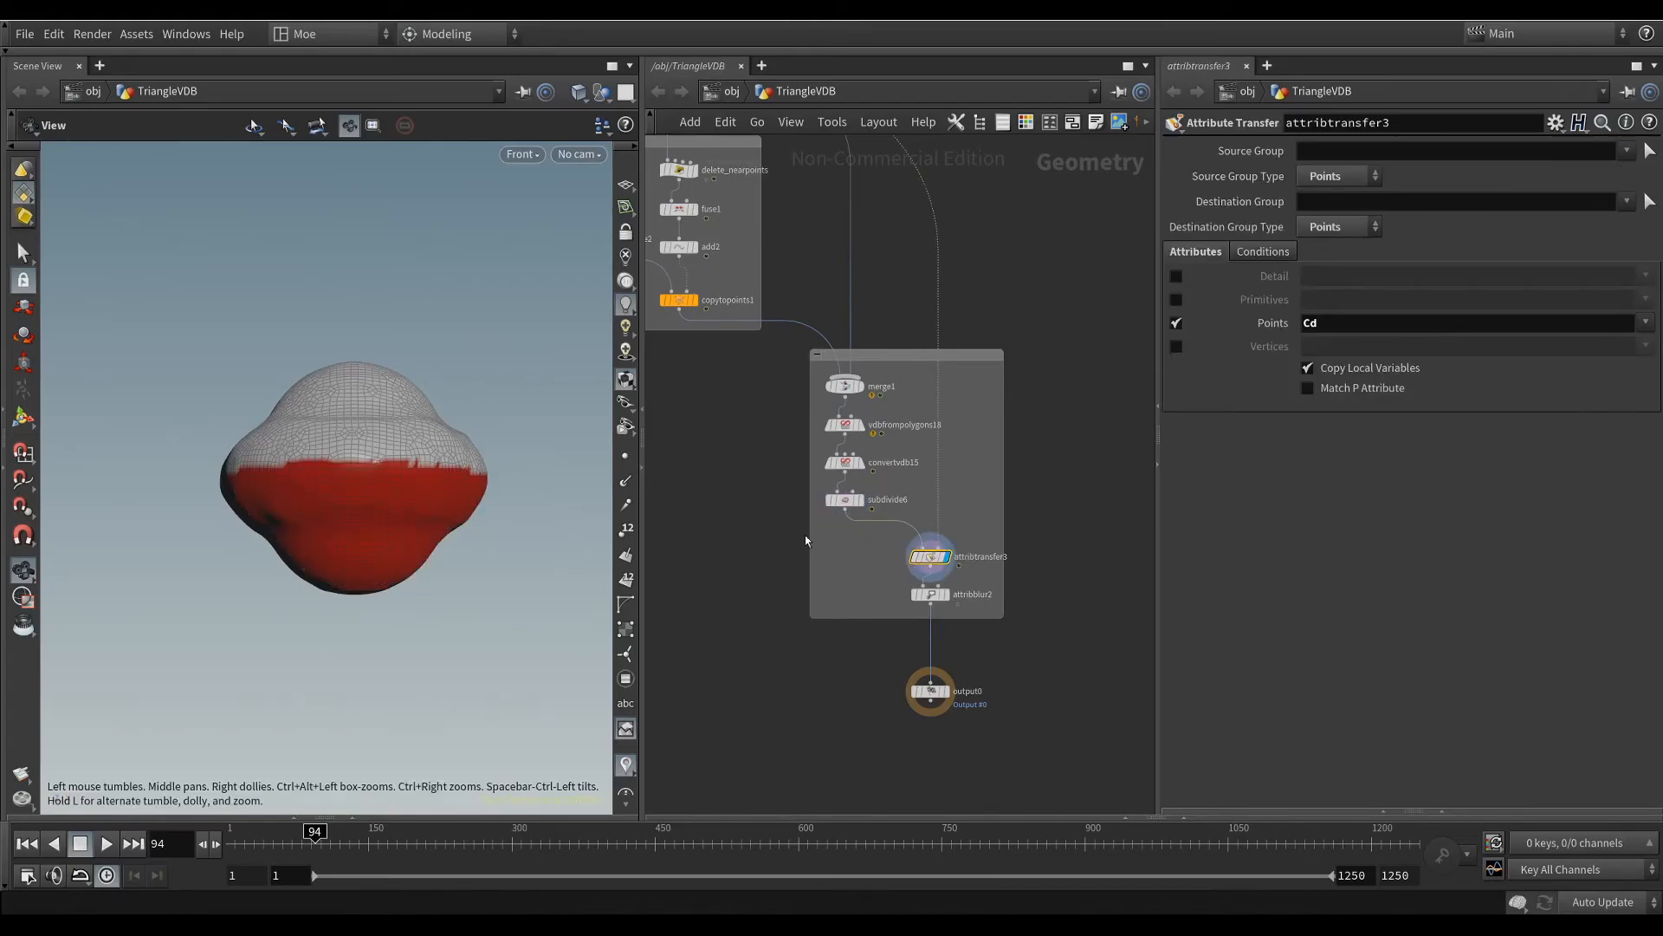
Step: Display attribblur2 and inspect its Cd blur settings and the softened color transition on the mesh
middle_click_drag(1020, 735, 1030, 696)
left_click(941, 555)
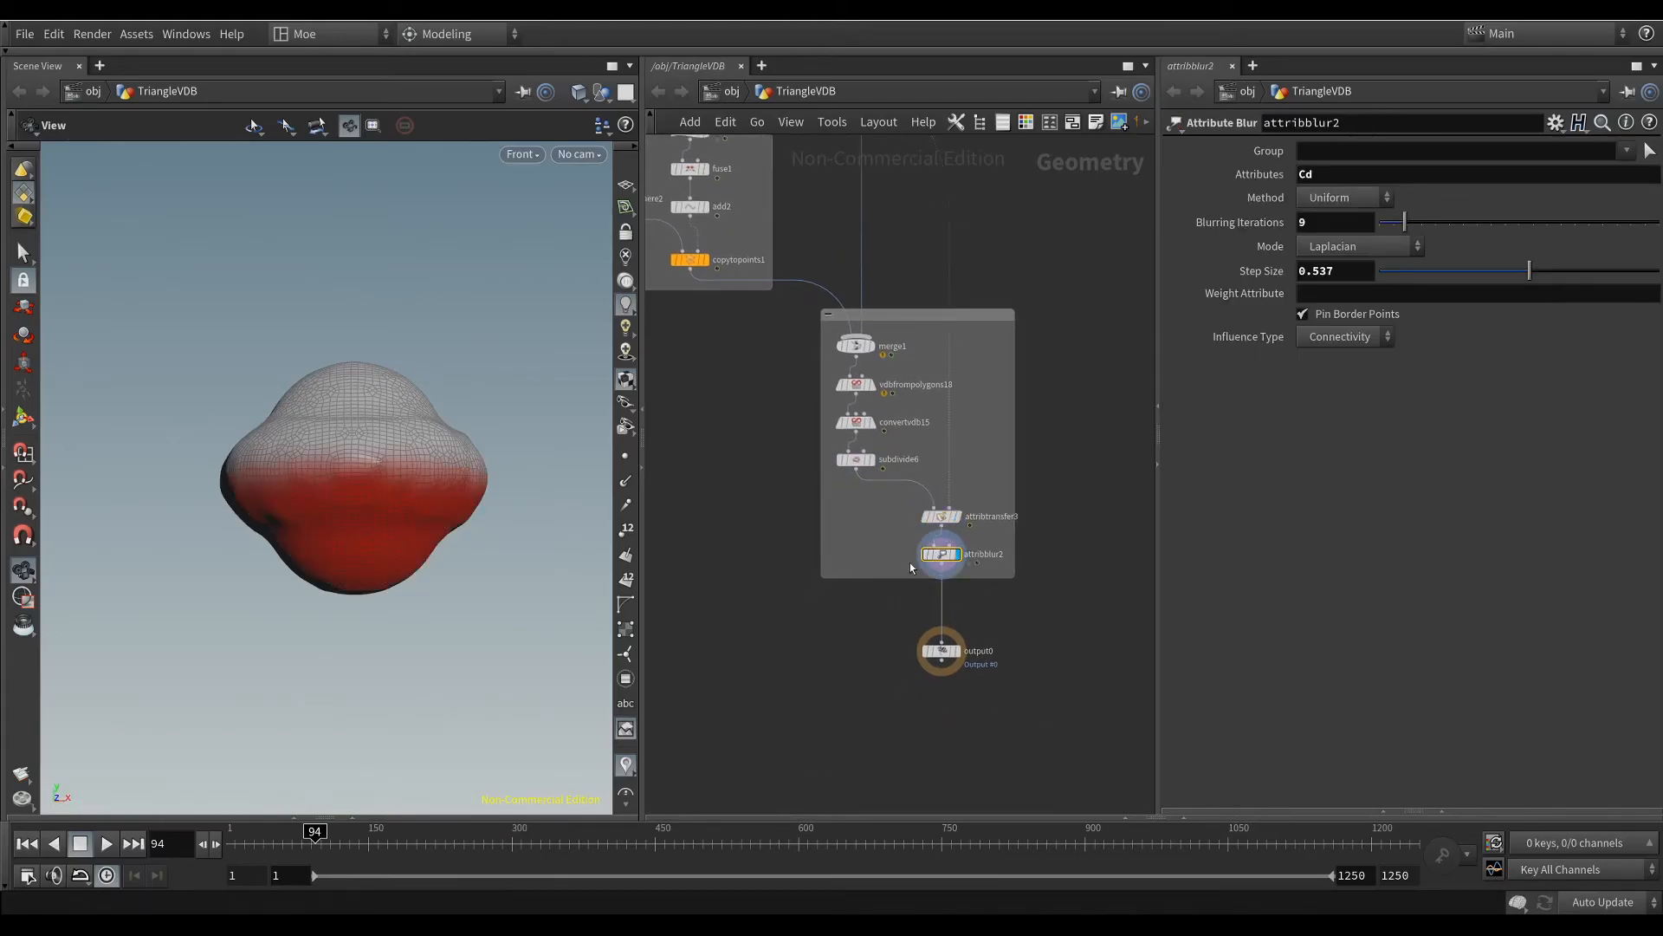
scroll(960, 564, "up", 1)
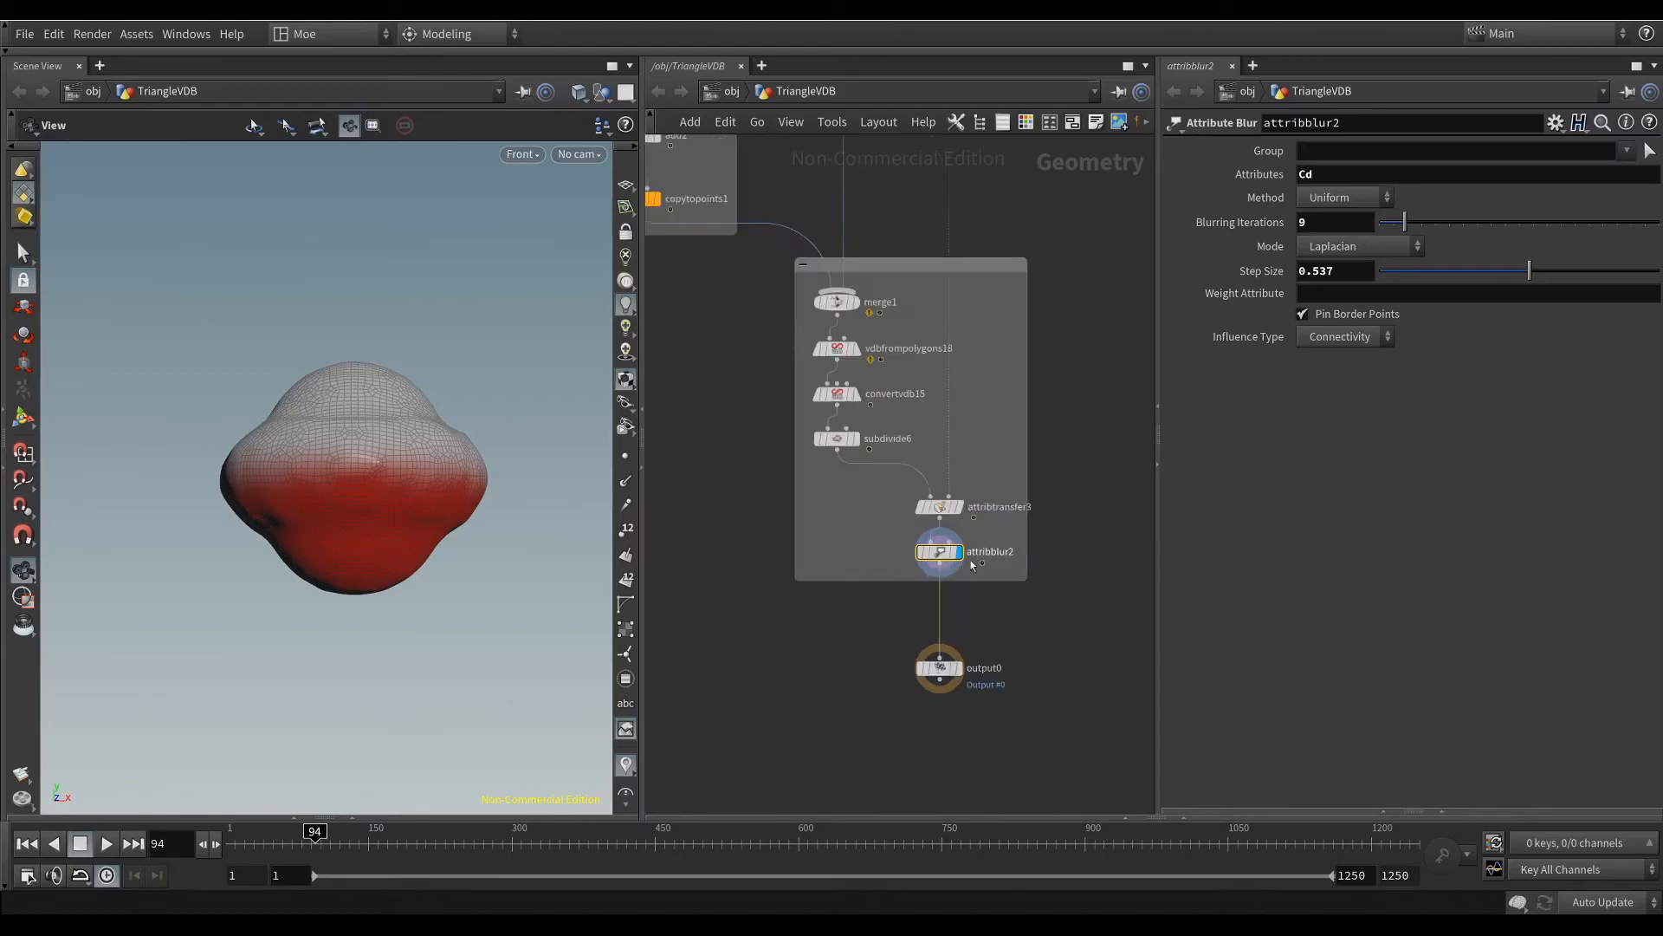
Step: Display output0 with the wireframe overlay turned off and play the animation to view the final blend
middle_click_drag(1011, 638, 996, 591)
left_click_drag(995, 591, 907, 667)
key("r")
right_click_drag(477, 550, 230, 576)
middle_click_drag(325, 620, 205, 680)
right_click_drag(356, 653, 268, 643)
mouse_move(306, 633)
middle_mouse_down()
mouse_move(343, 533)
mouse_move(364, 573)
middle_mouse_up()
key("shift+w")
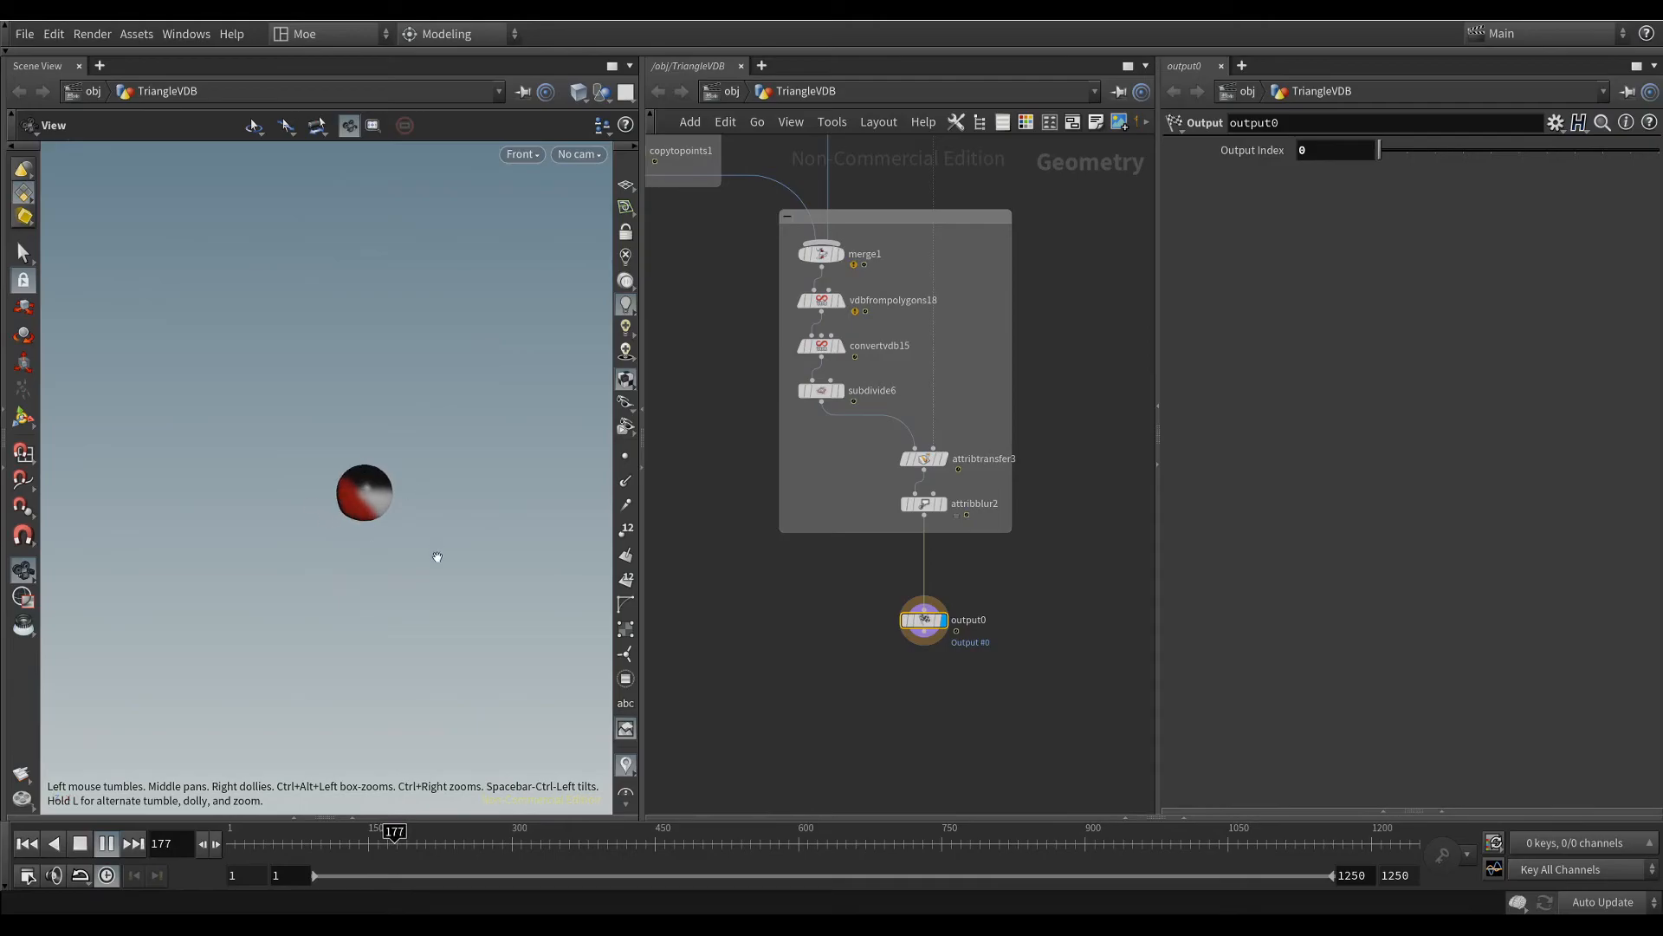
Step: Display copytopoints5 and then color8 during playback to compare the animated spheres with their source triangle
middle_click_drag(1001, 284, 1053, 643)
scroll(1047, 502, "down", 1)
scroll(1069, 601, "down", 1)
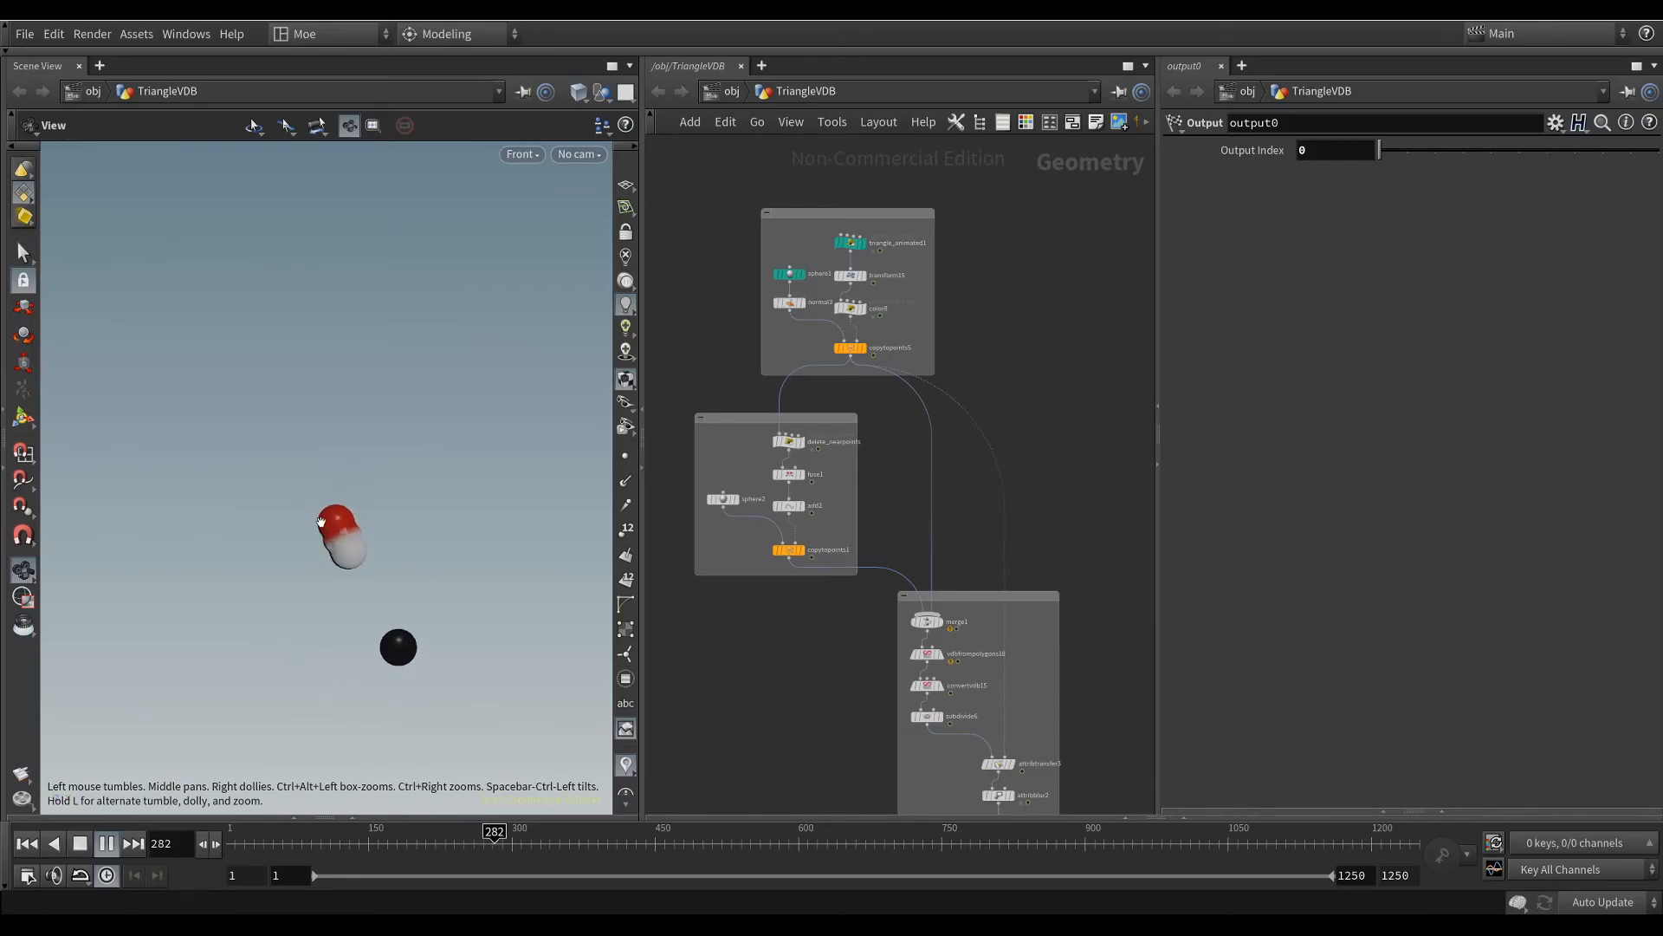
left_click(850, 347)
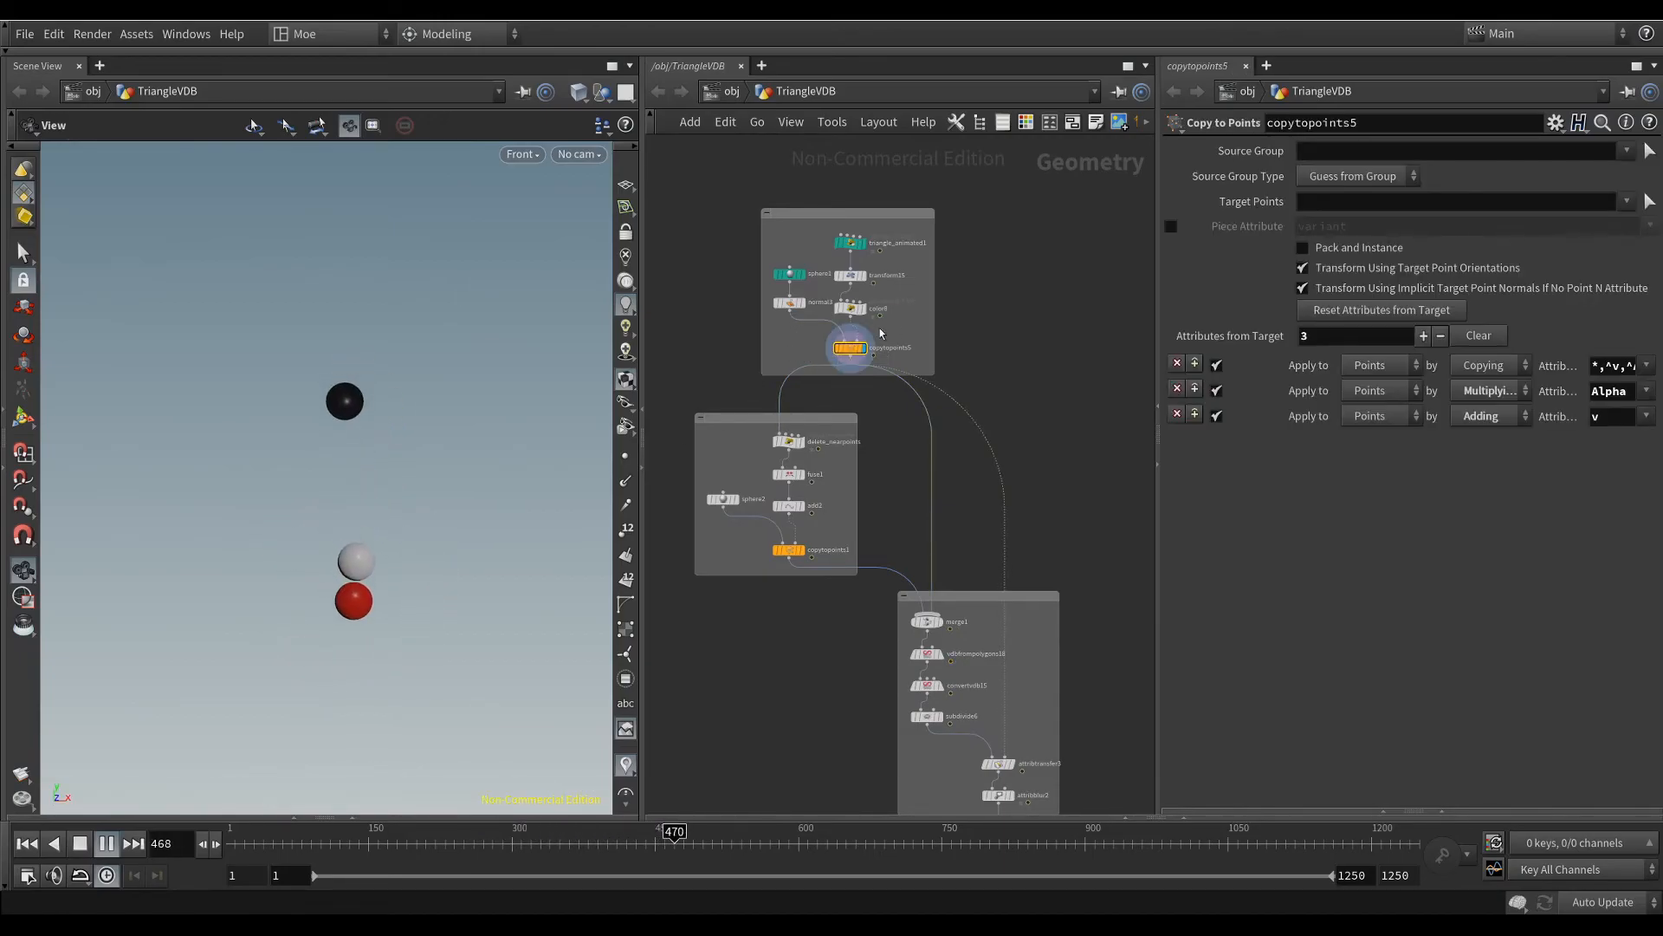
left_click(850, 308)
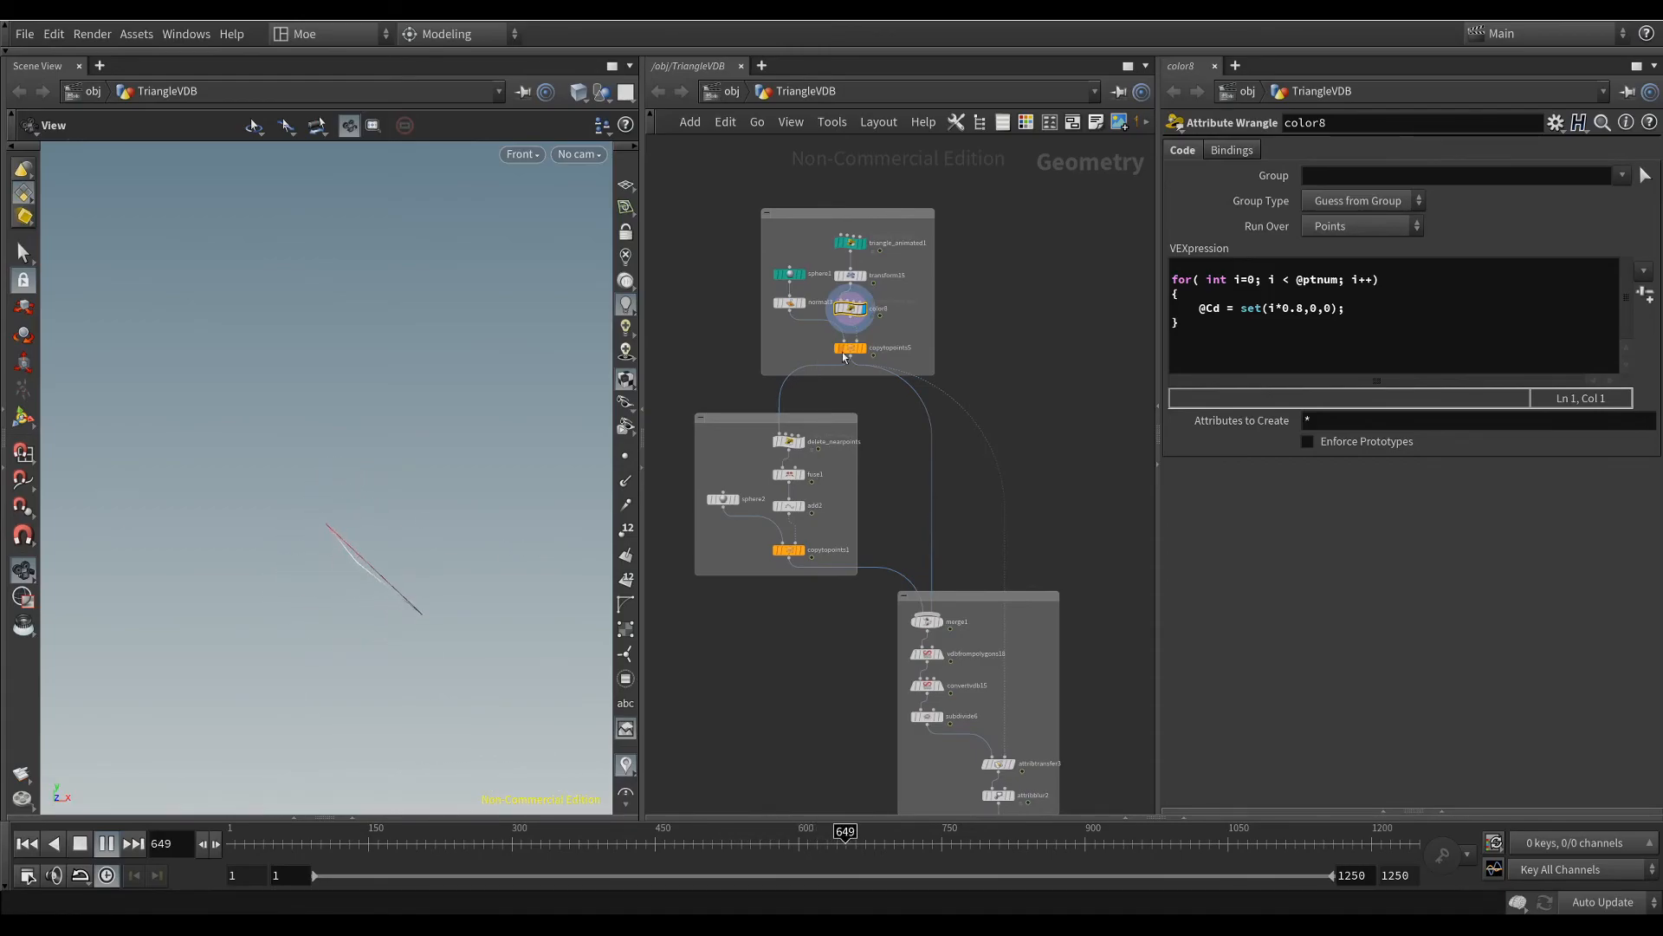
Step: Display copytopoints5 during playback and examine the rotate, scale, shear and uniform scale expressions on transform15
left_click(837, 317)
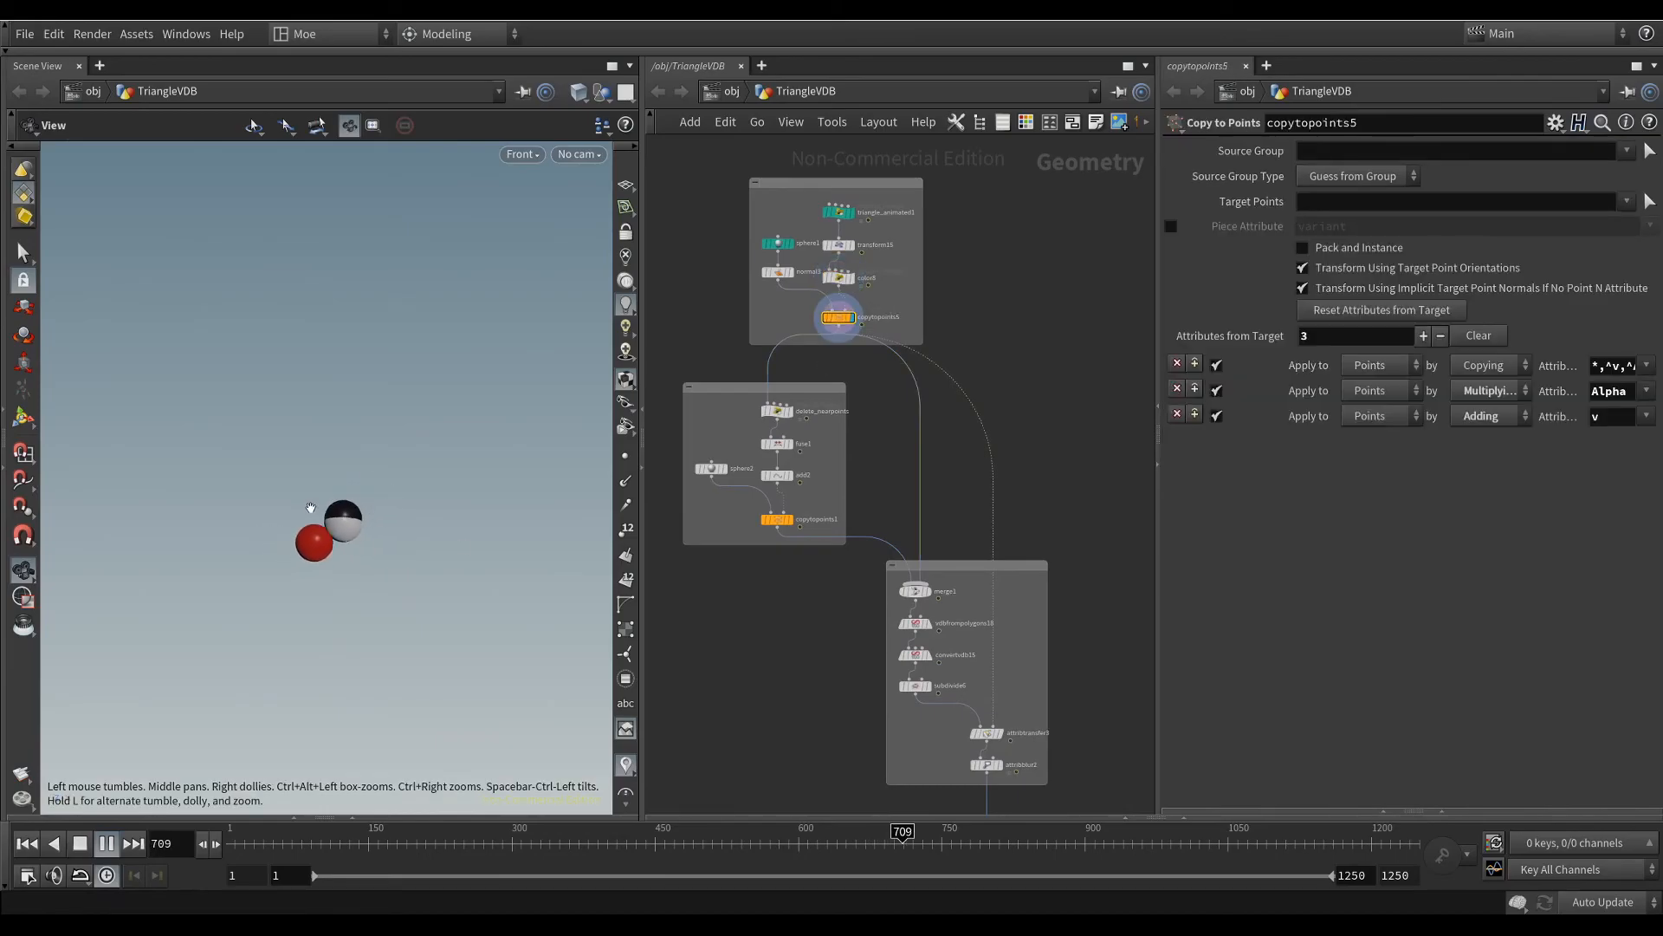
middle_click_drag(871, 304, 890, 365)
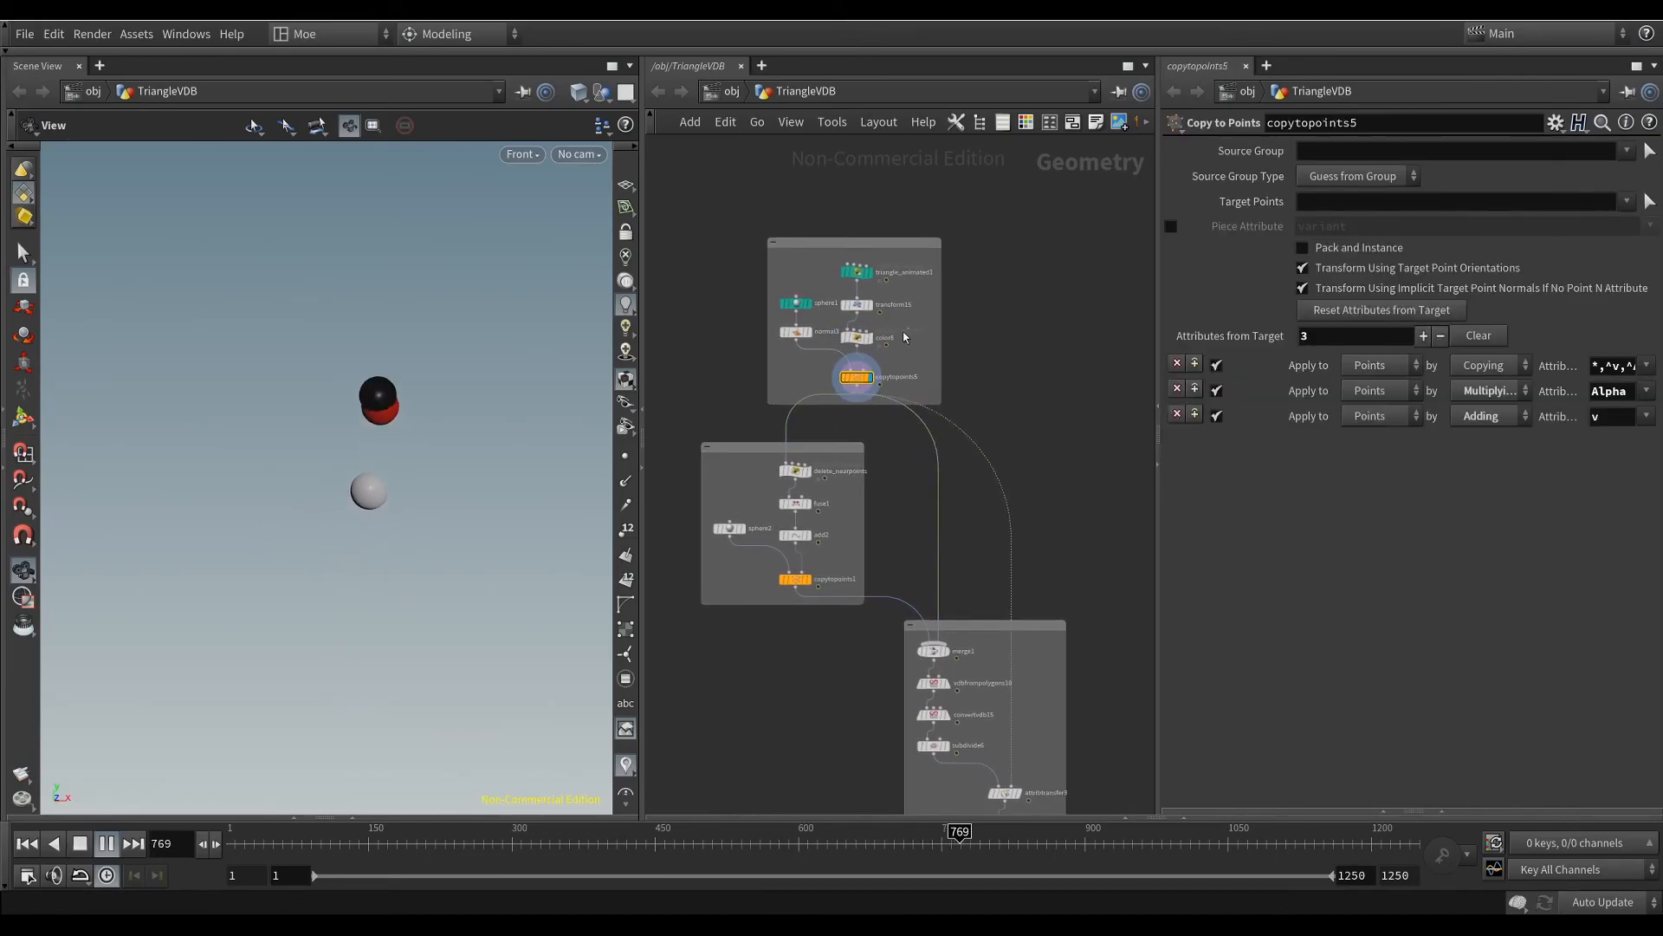
left_click(860, 336)
left_click(905, 303)
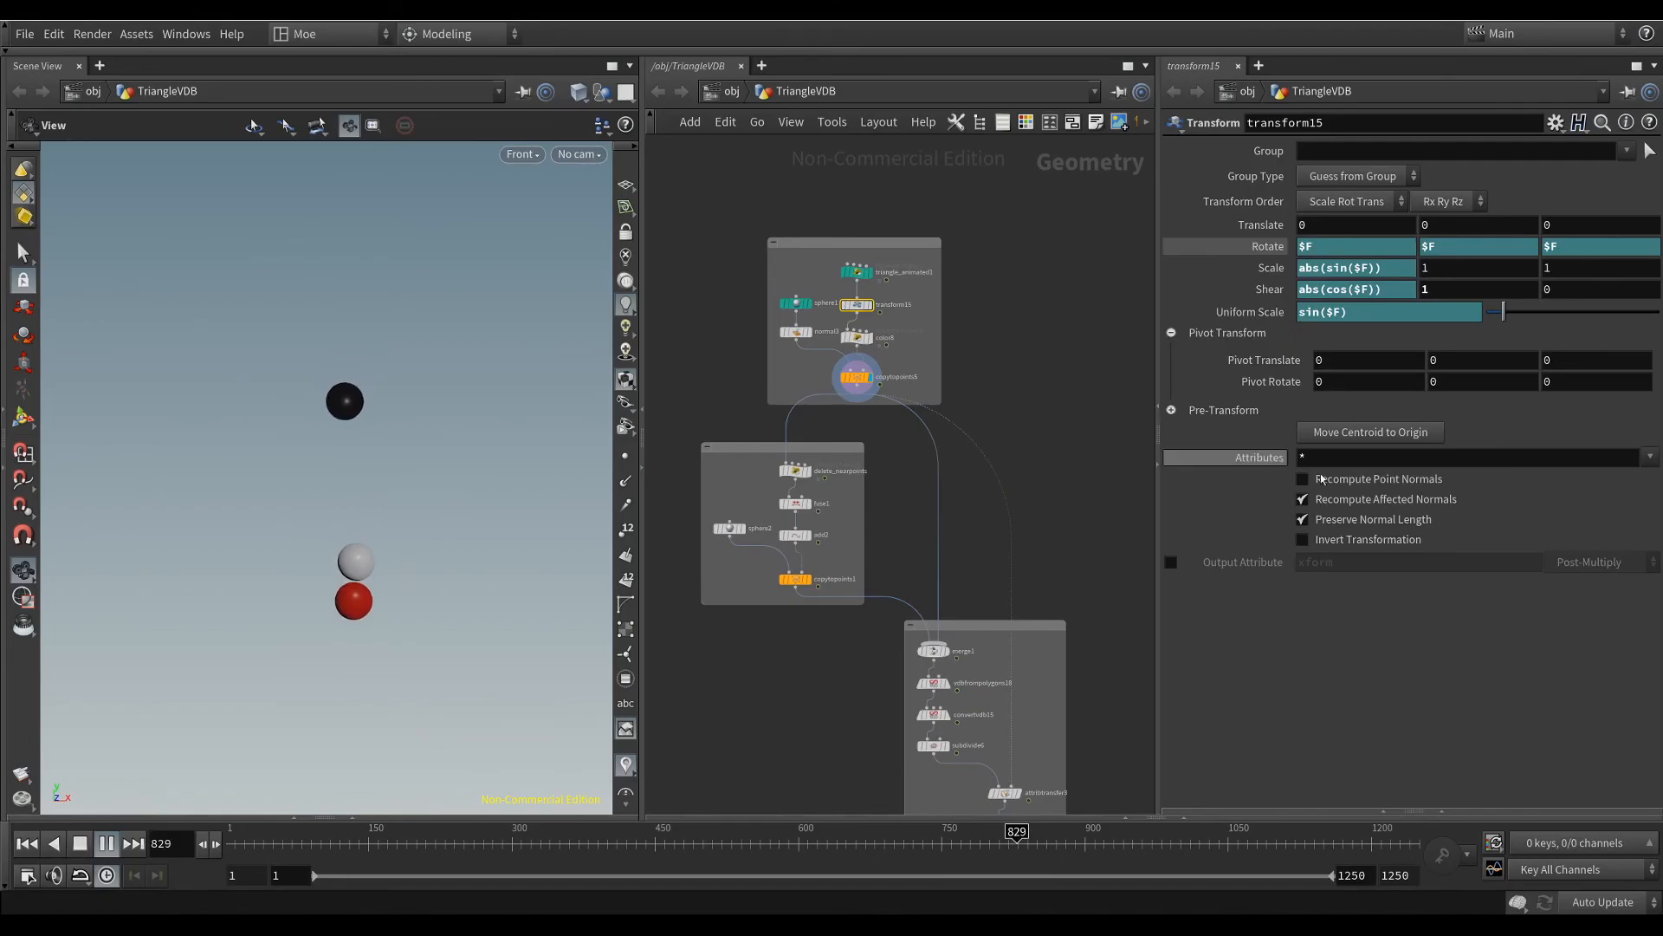
middle_click_drag(1449, 274, 1516, 268)
Step: Display output0 during playback and review the final sphere blend alongside the whole node network
middle_click_drag(1017, 428, 961, 168)
left_click(958, 638)
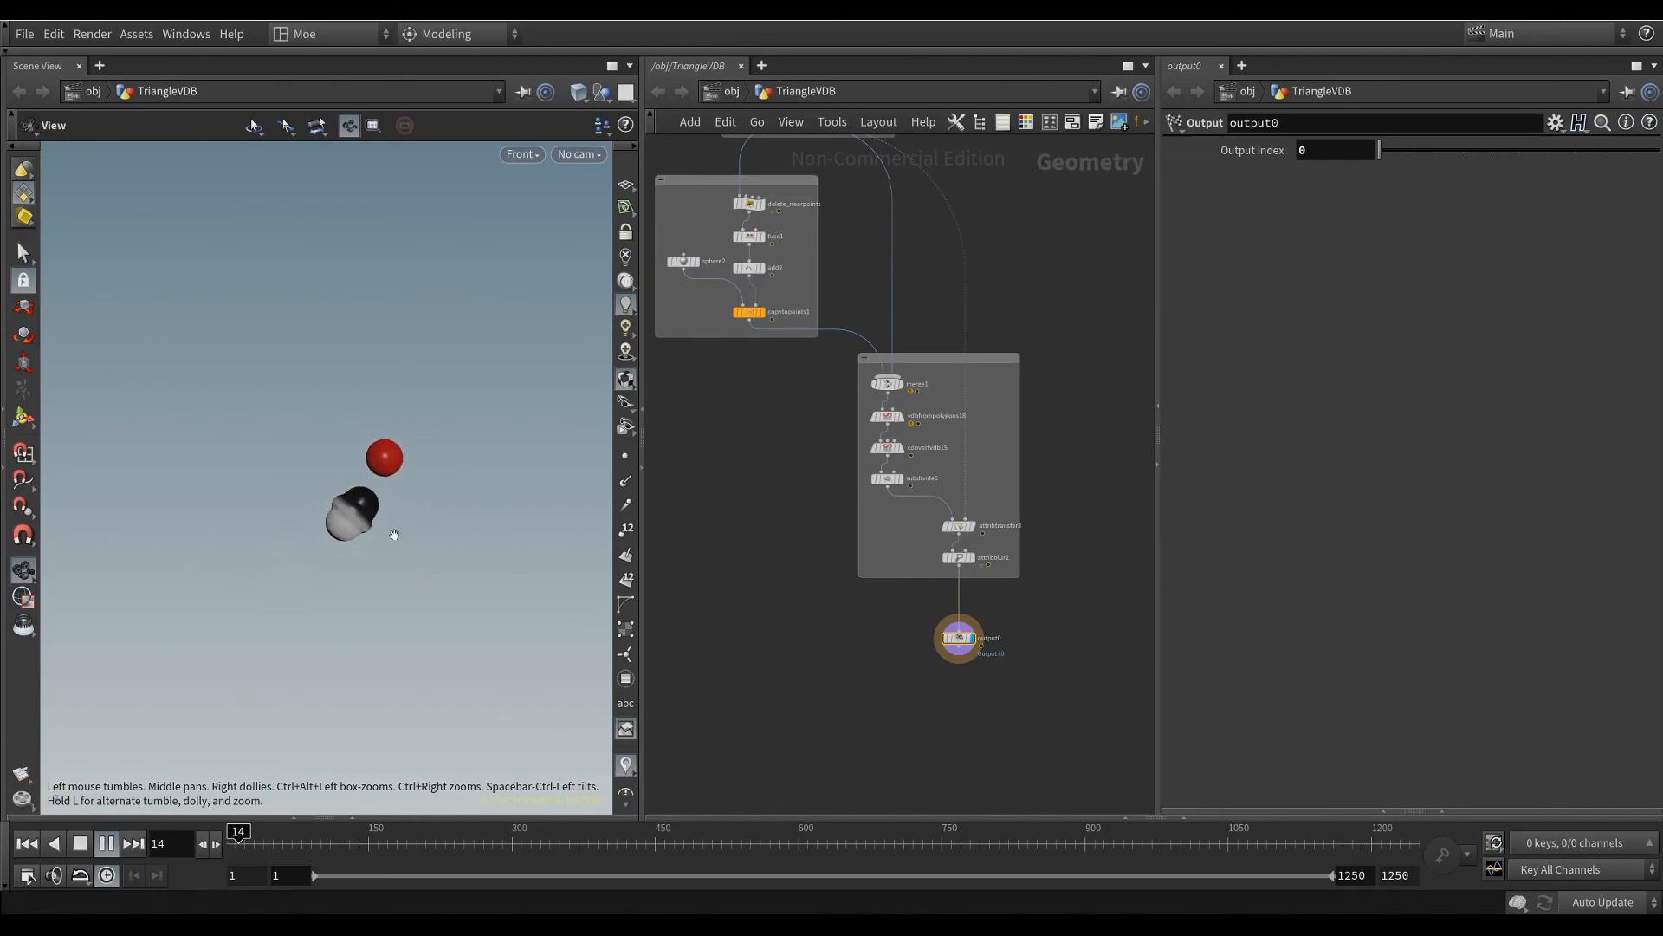
middle_click_drag(824, 424, 847, 482)
middle_click_drag(838, 607, 840, 546)
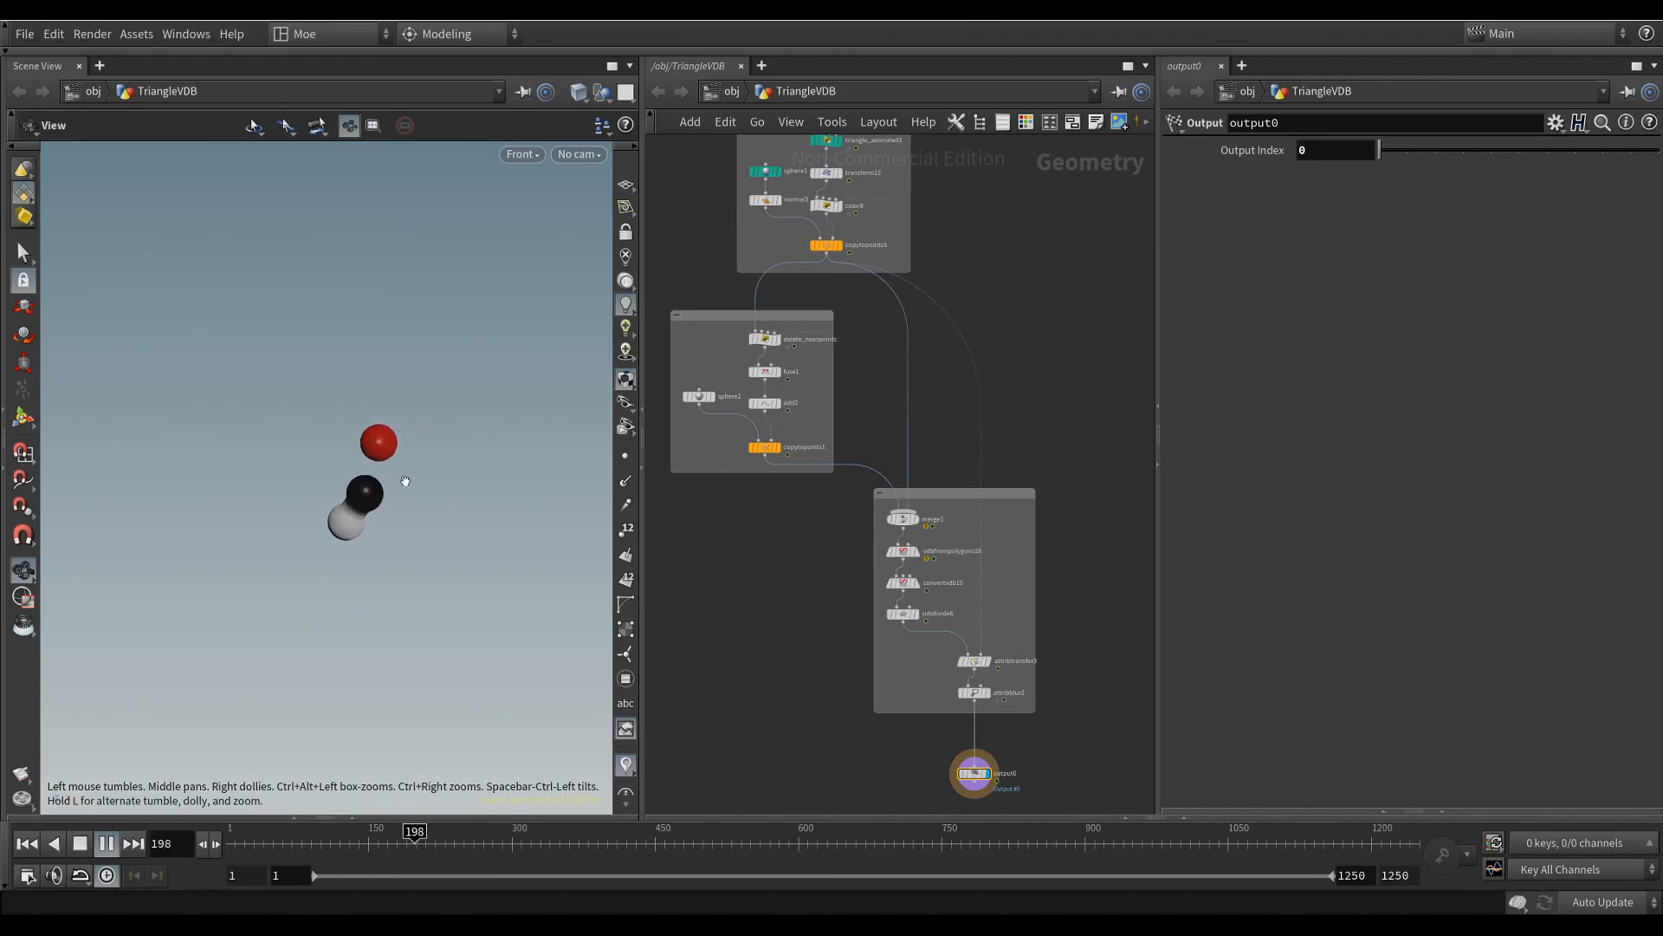
middle_click_drag(812, 633, 809, 613)
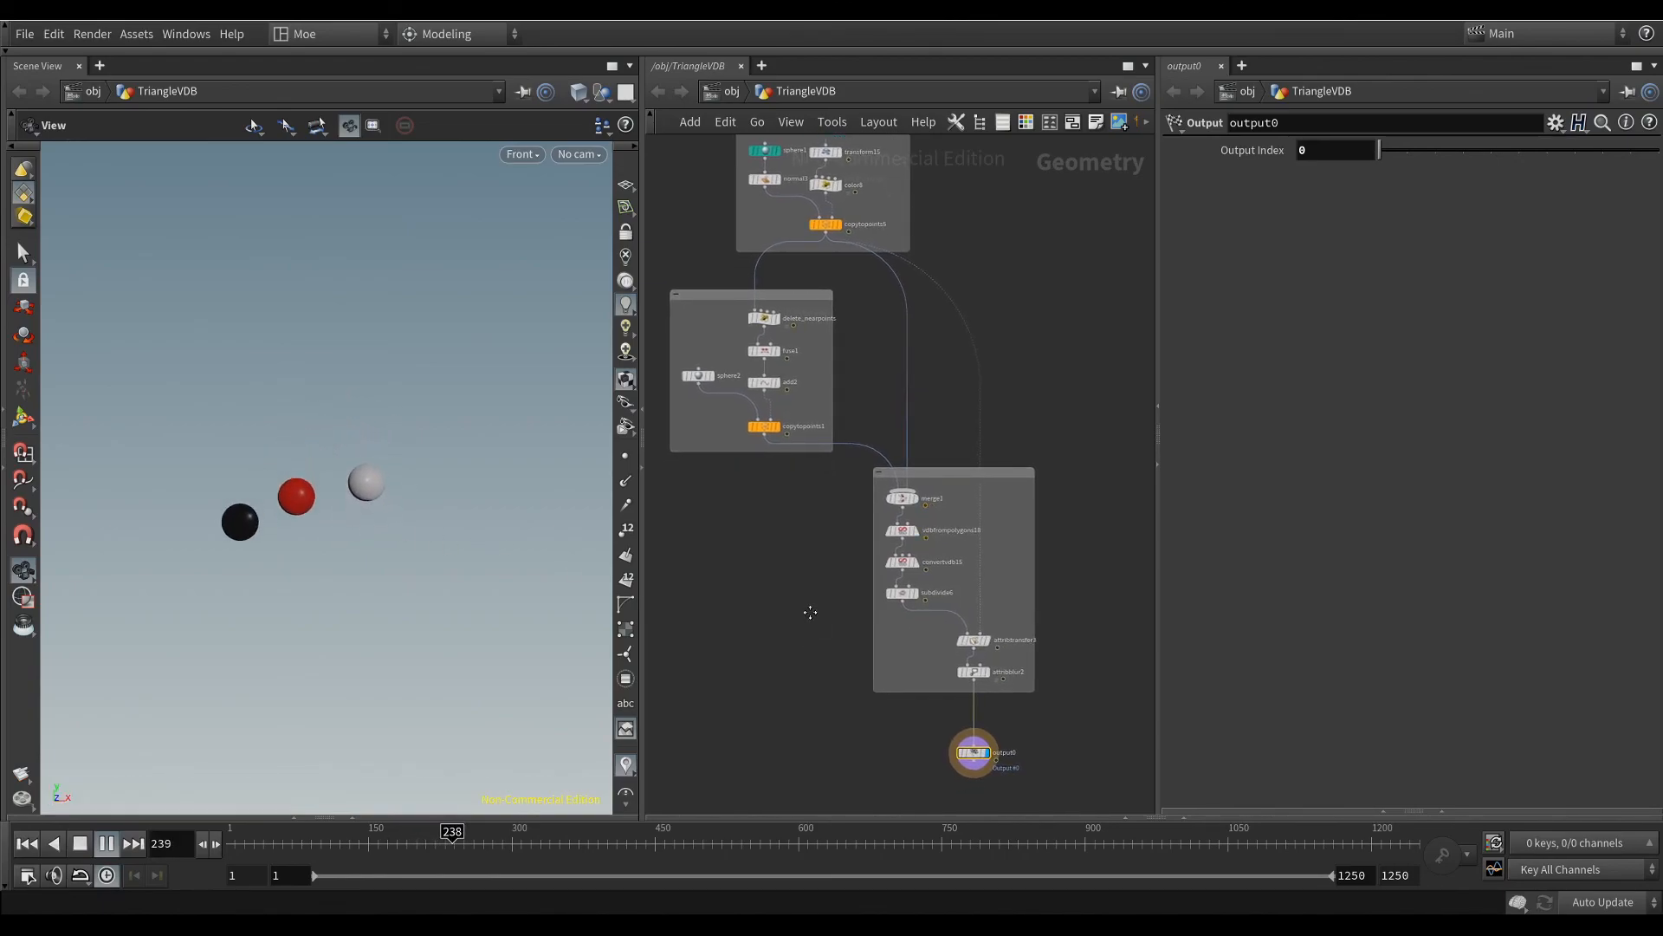